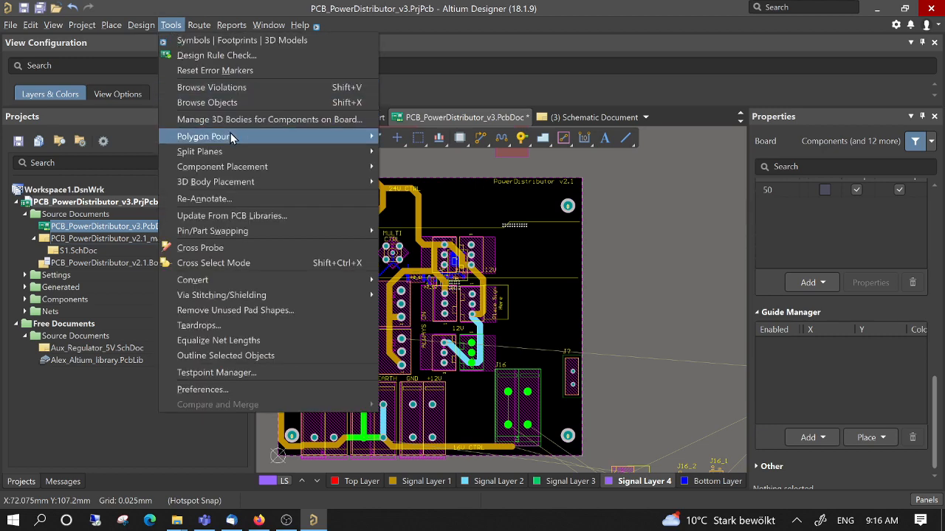
# - Restore all 70 shelved polygons on the board
pyautogui.moveTo(231, 135)
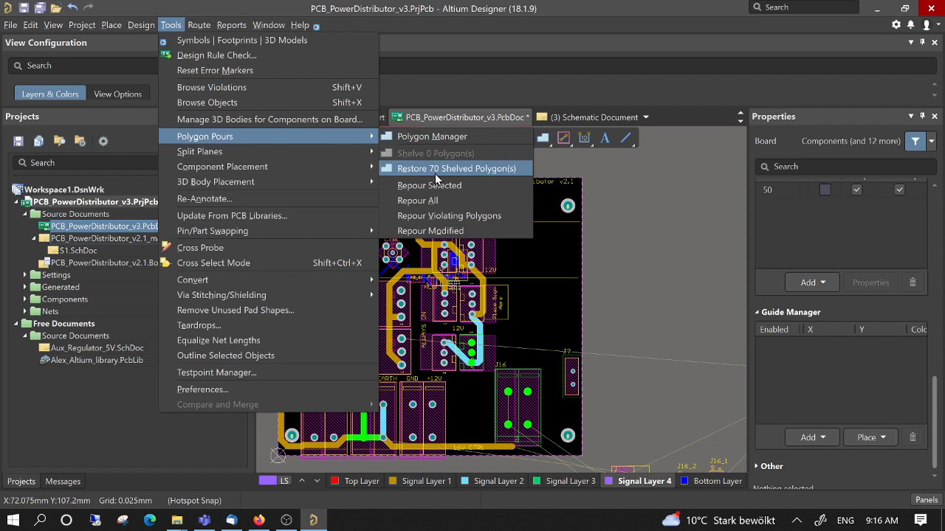
pyautogui.click(490, 169)
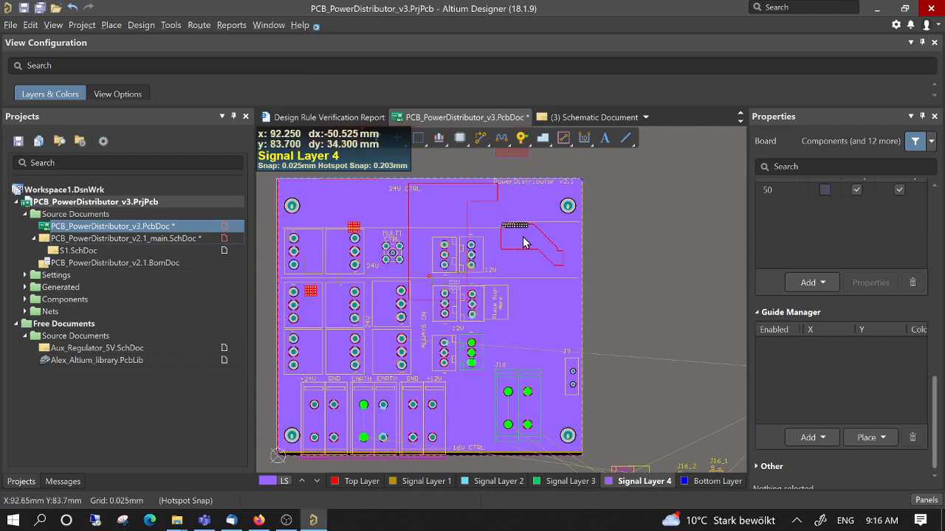
# - Examine the extent and properties of the GND-BigPlane polygon on Signal Layer 4, leaving it in place
pyautogui.click(529, 195)
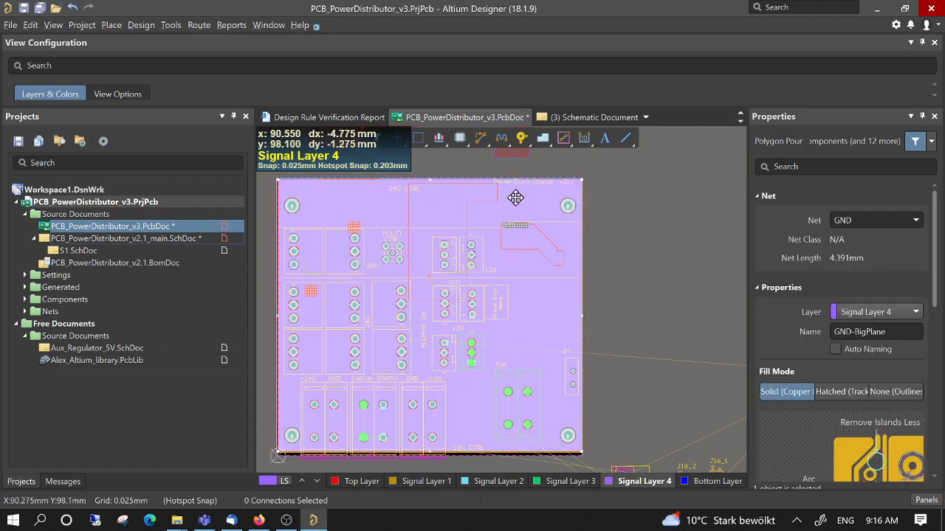
pyautogui.click(457, 203)
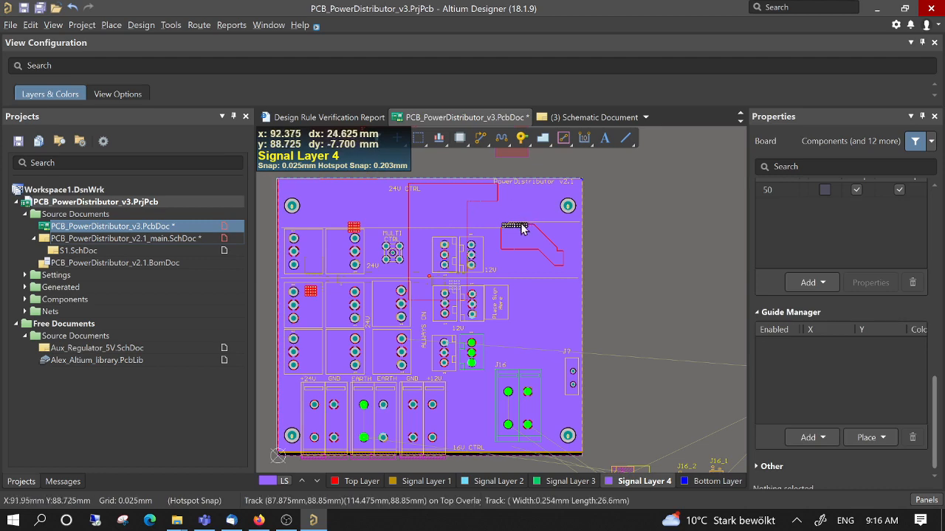
pyautogui.keyDown('ctrl'); pyautogui.scroll(2, 515, 226); pyautogui.keyUp('ctrl')
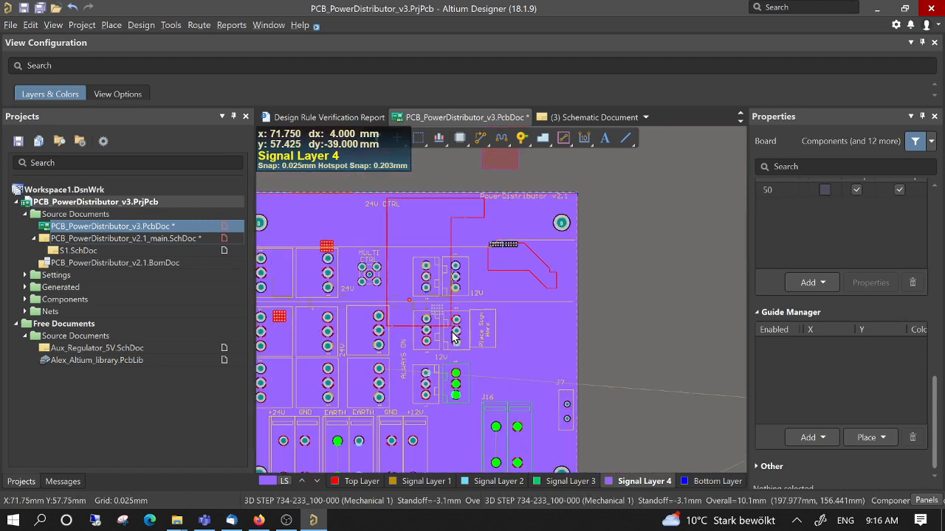
pyautogui.keyDown('ctrl'); pyautogui.scroll(-1, 454, 338); pyautogui.keyUp('ctrl')
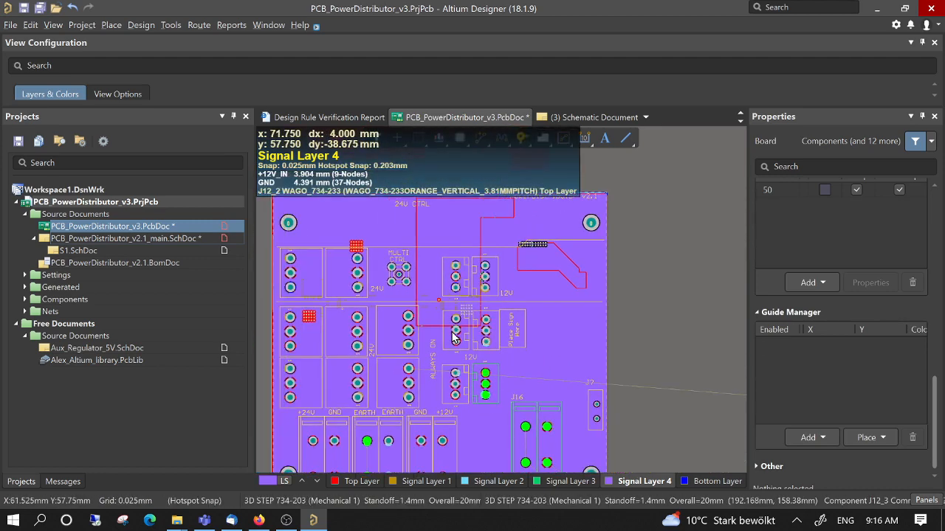
pyautogui.click(567, 366)
pyautogui.scroll(-3, 673, 395)
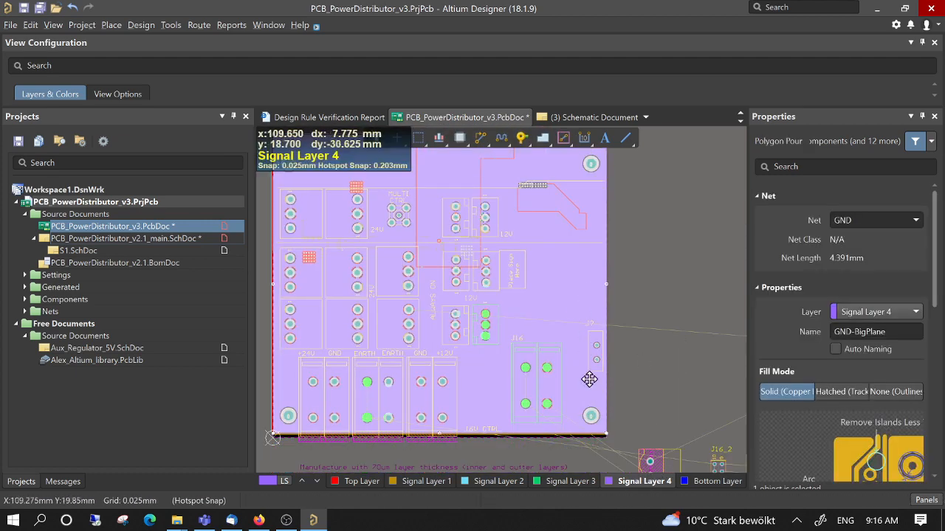
pyautogui.moveTo(556, 273); pyautogui.dragTo(694, 246)
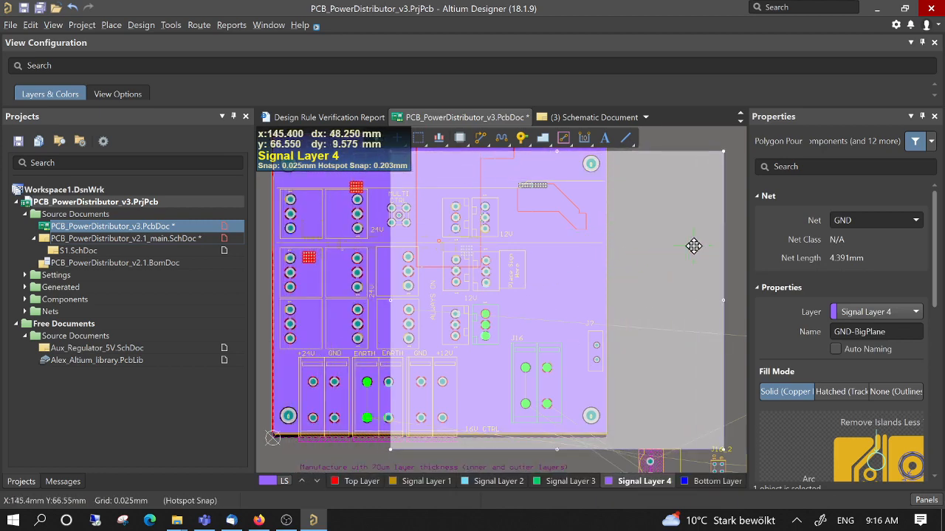
pyautogui.press('Escape')
# - Inspect the Signal Layer 3-V_in polygon that overlaps the ground plane on Signal Layer 4, then clear the selection
pyautogui.click(459, 183)
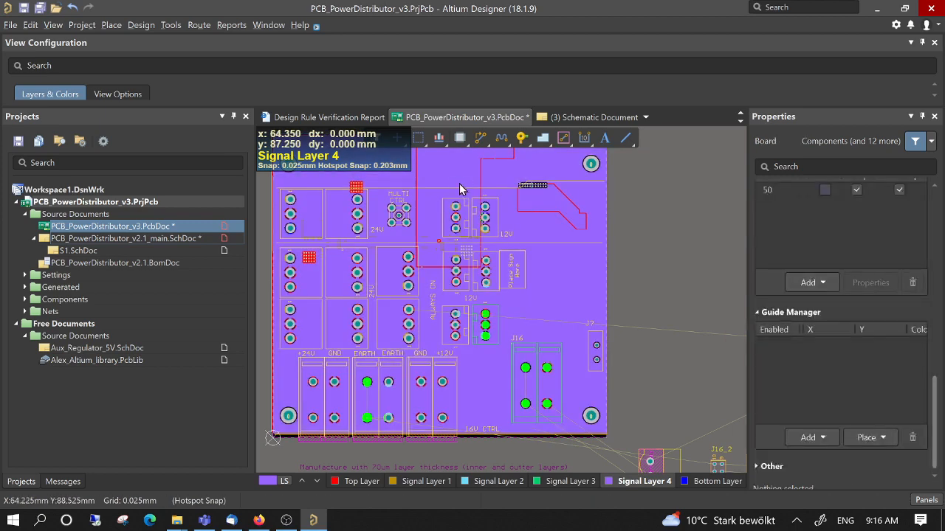
pyautogui.click(459, 183)
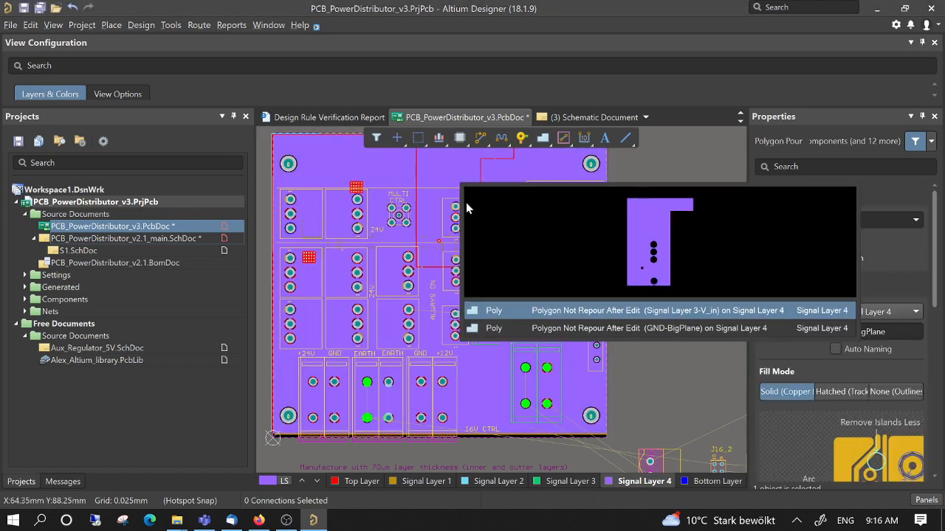
pyautogui.click(449, 196)
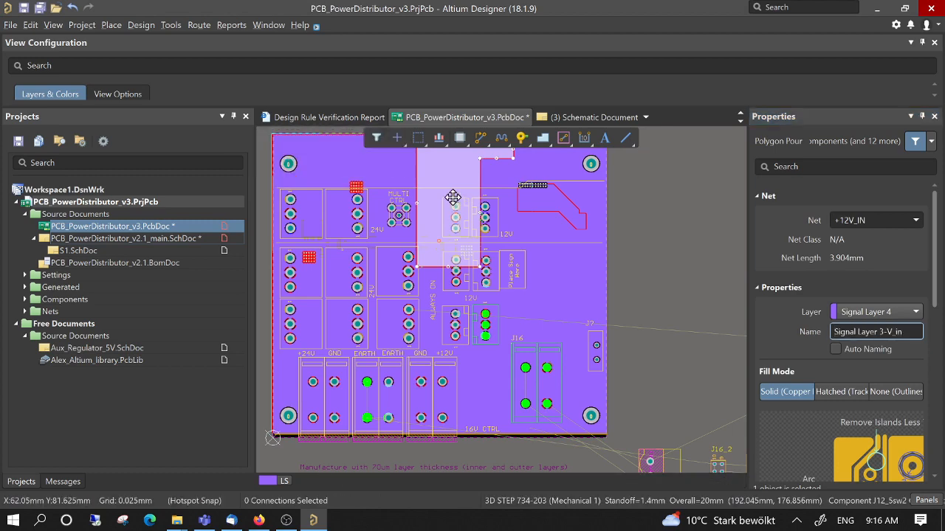
pyautogui.click(453, 191)
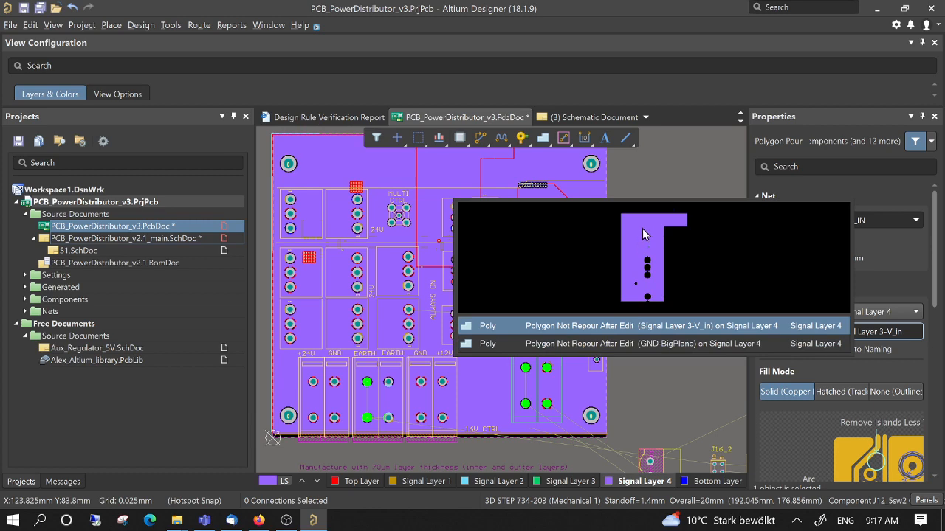
pyautogui.click(666, 175)
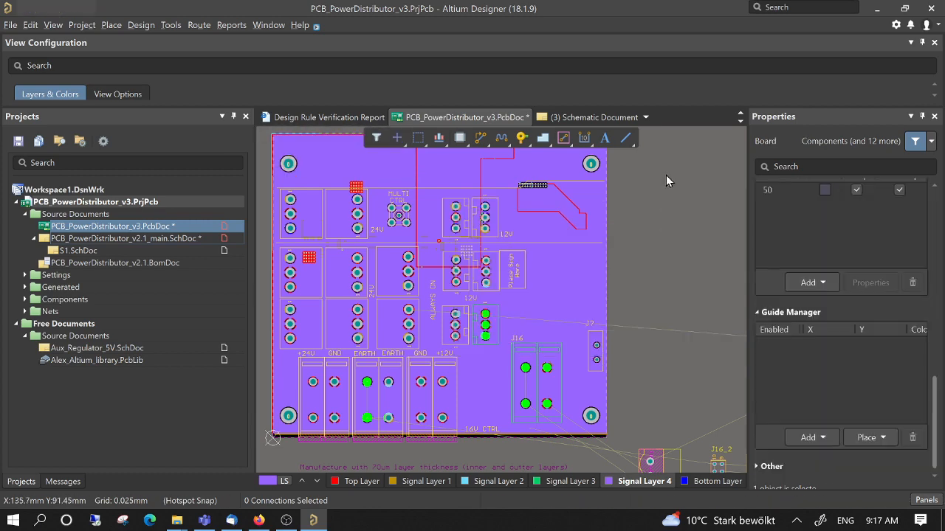
# - Open the Polygon Pour Manager and look through its list of polygons
pyautogui.click(140, 27)
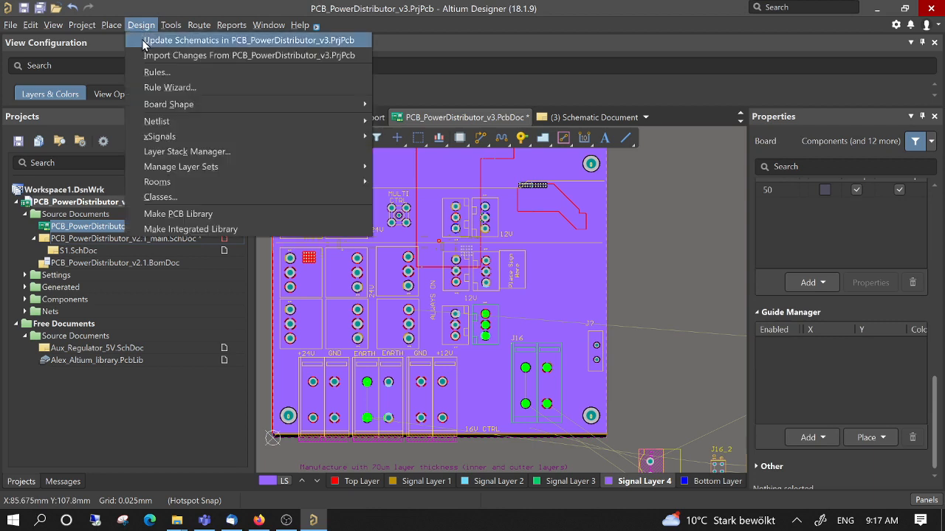
pyautogui.click(147, 56)
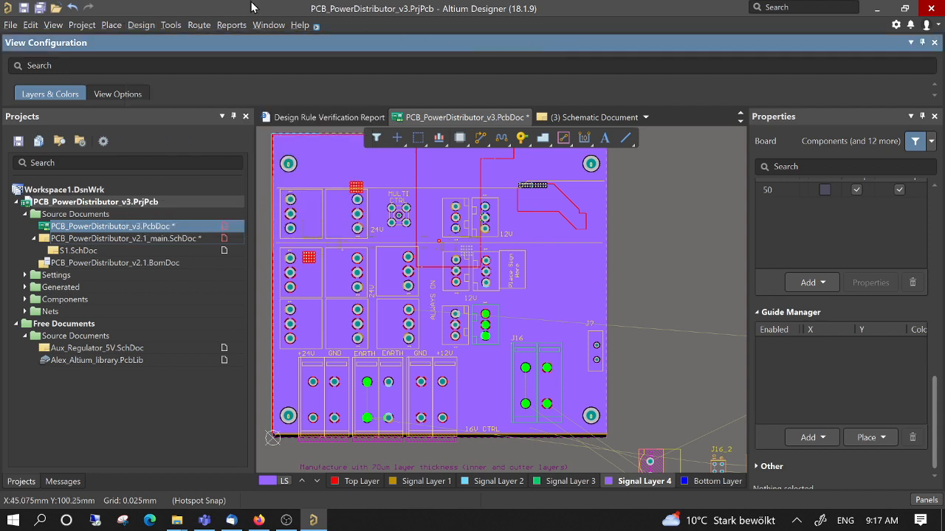
pyautogui.click(172, 27)
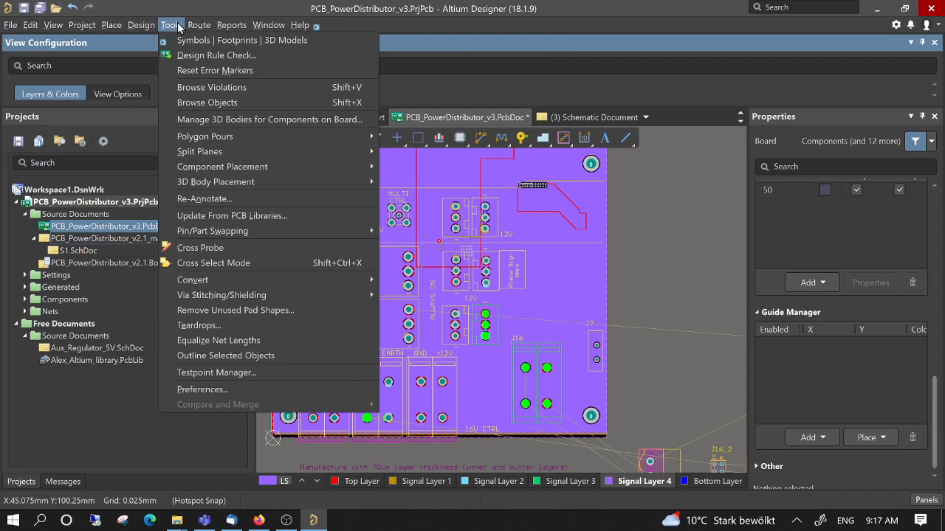
pyautogui.moveTo(209, 135)
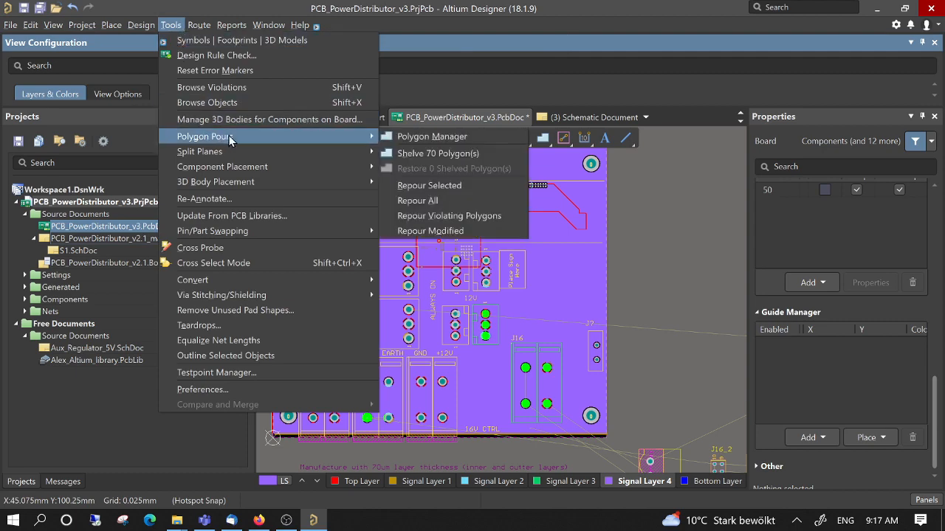
pyautogui.click(407, 137)
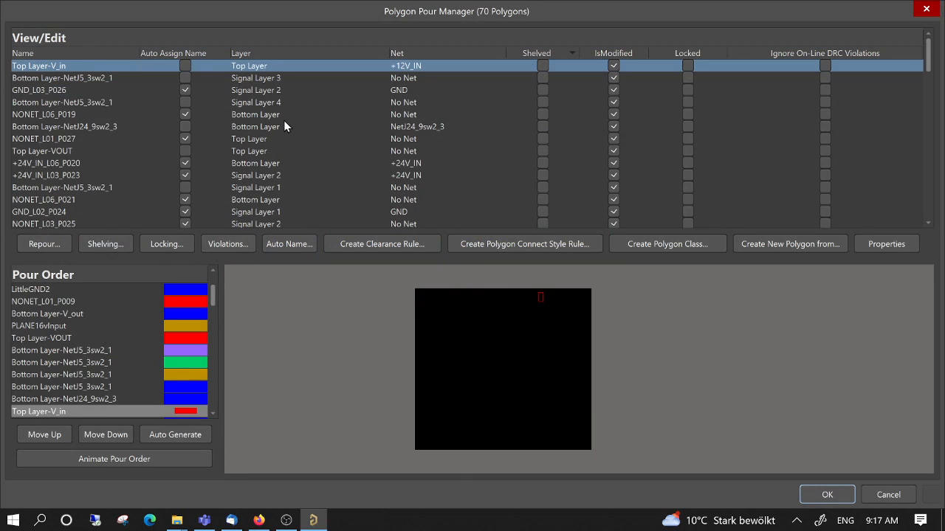
pyautogui.scroll(-15, 43, 102)
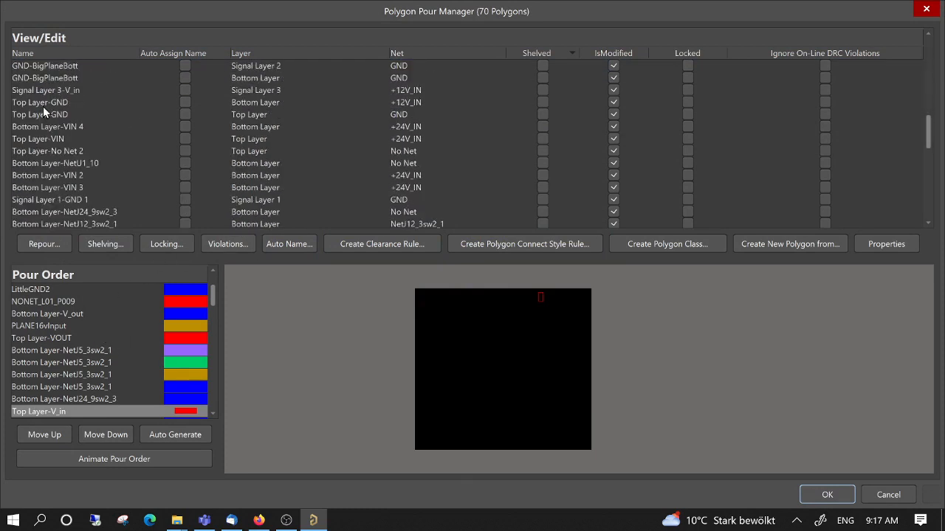
pyautogui.scroll(15, 42, 106)
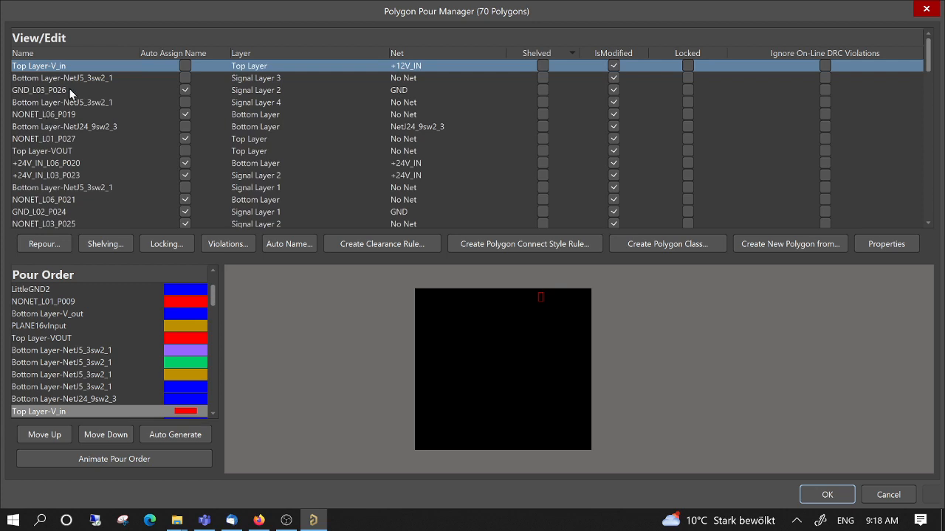
pyautogui.scroll(-12, 69, 94)
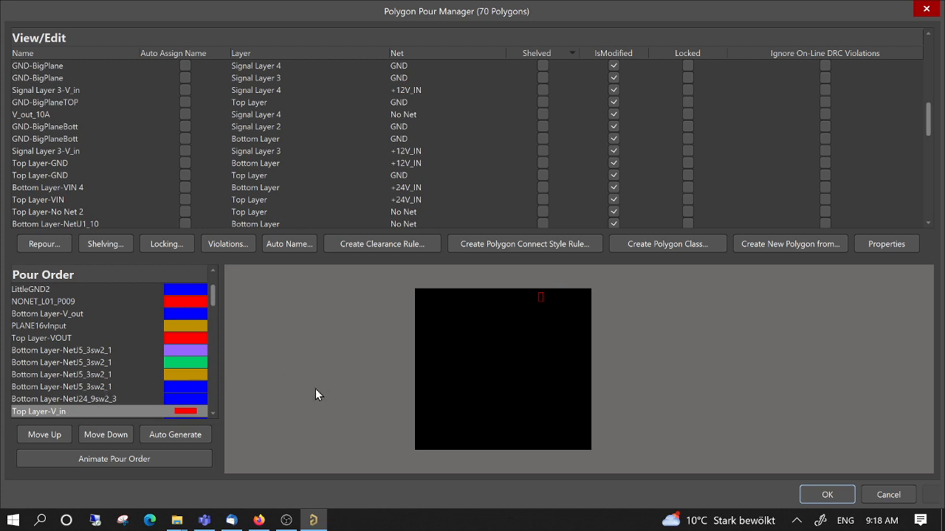
# - Preview the Bottom Layer-NetJ5_3sw2_1, Top Layer-VOUT and Bottom Layer-V_out polygons in the pour order
pyautogui.click(48, 433)
pyautogui.click(104, 438)
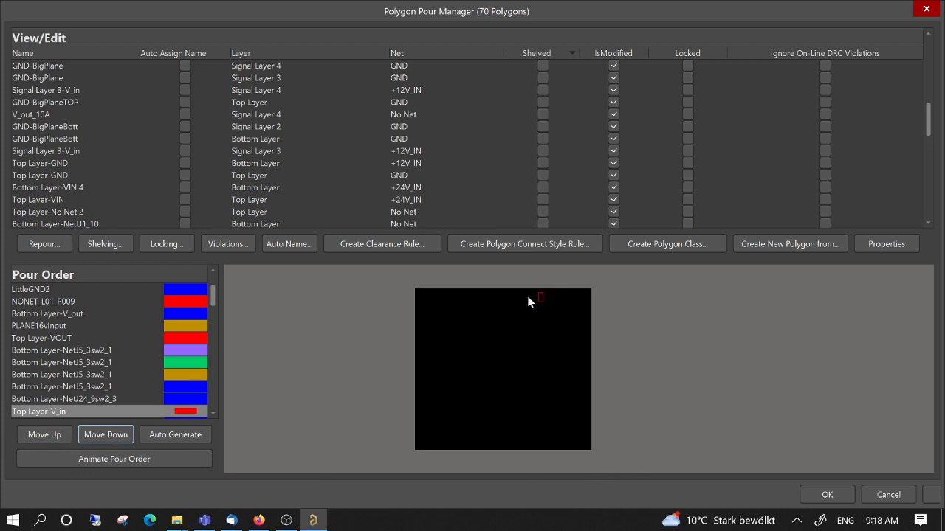
pyautogui.click(118, 374)
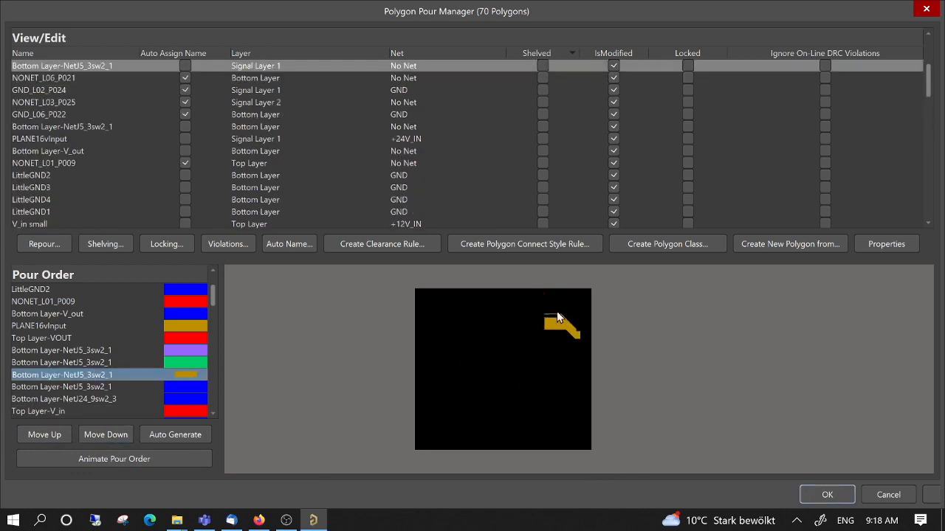
pyautogui.click(81, 363)
pyautogui.click(105, 350)
pyautogui.click(99, 337)
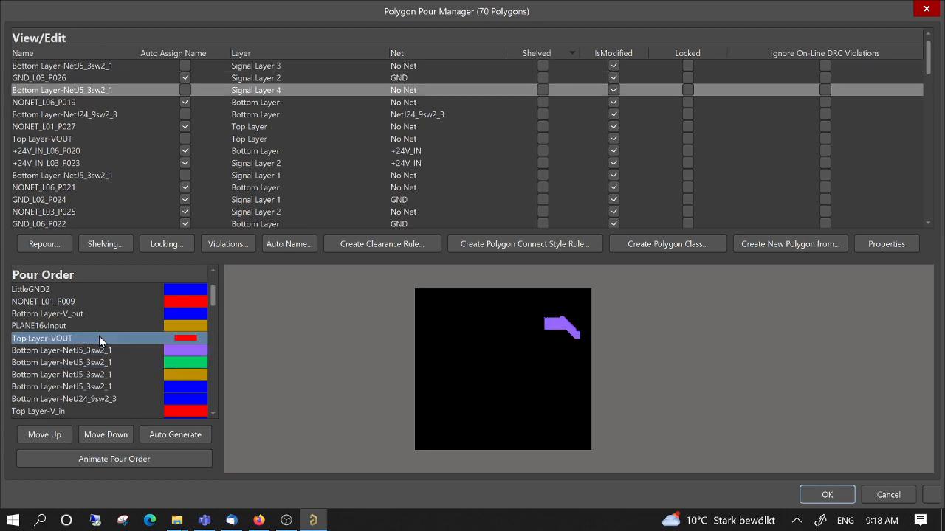
pyautogui.click(106, 314)
pyautogui.scroll(-2, 119, 325)
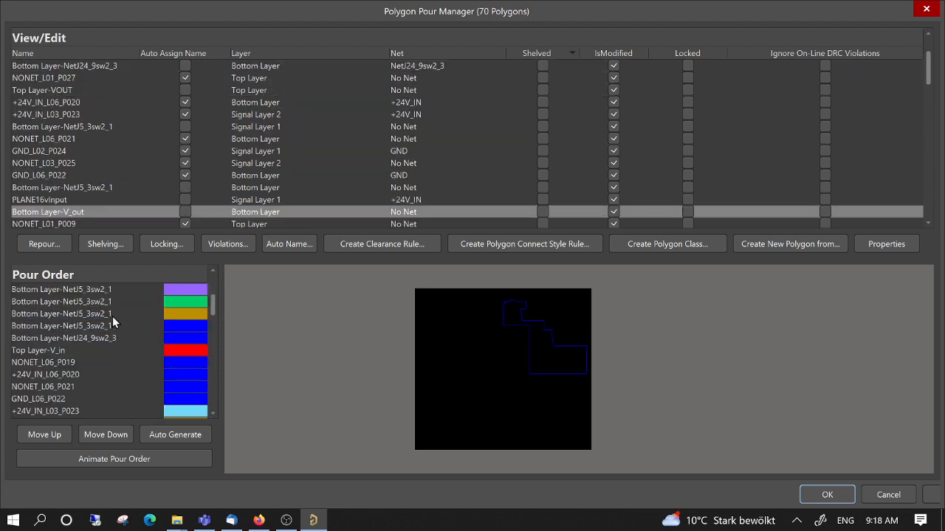
pyautogui.click(98, 291)
pyautogui.scroll(-4, 102, 370)
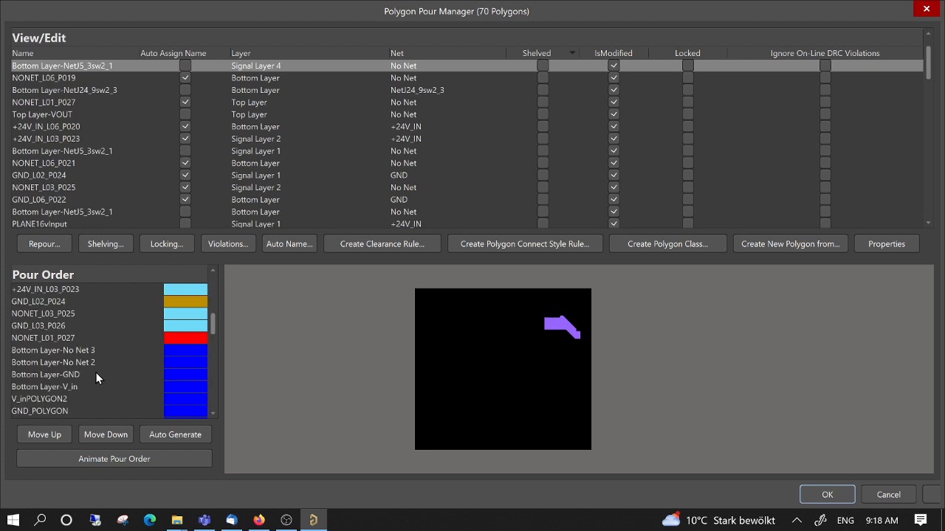
# - Preview V_out_10A, Signal Layer 3-V_in and the two GND-BigPlane polygons at the end of the pour order
pyautogui.scroll(-6, 94, 378)
pyautogui.click(79, 376)
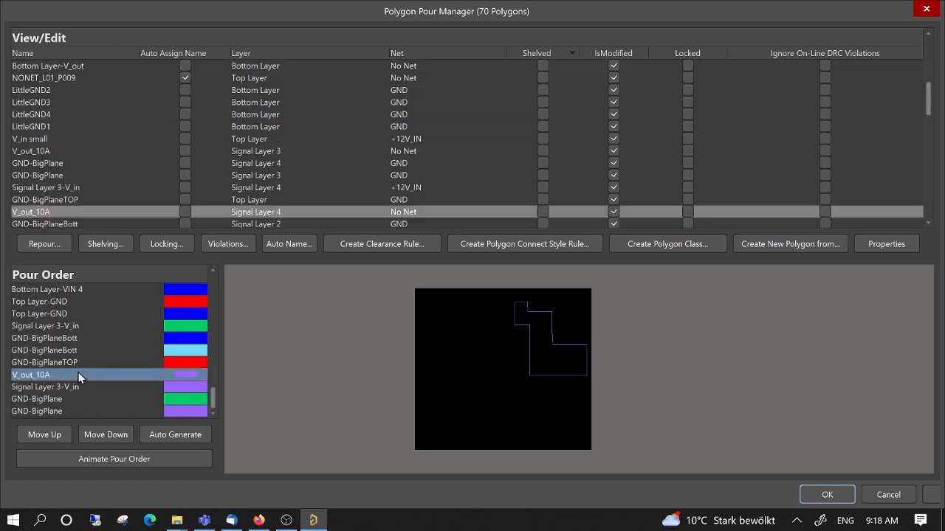
pyautogui.click(83, 389)
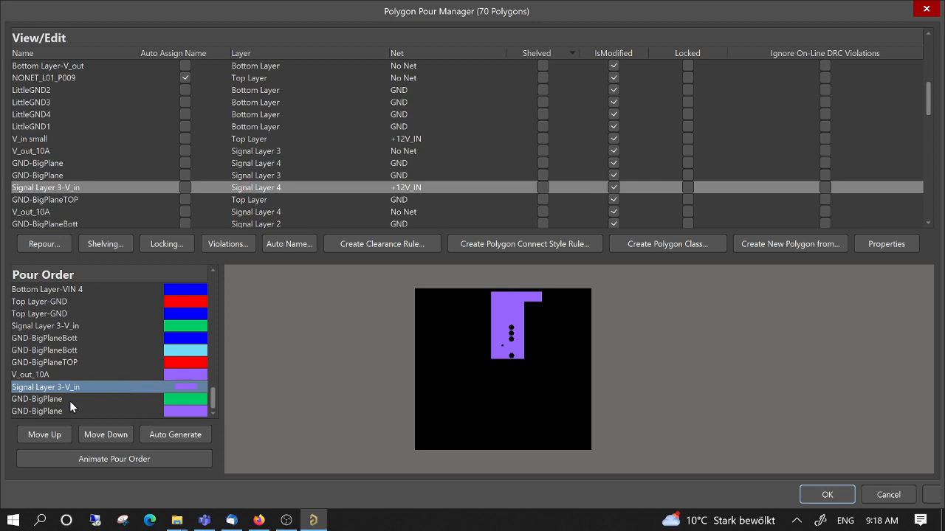
pyautogui.click(69, 401)
pyautogui.click(77, 411)
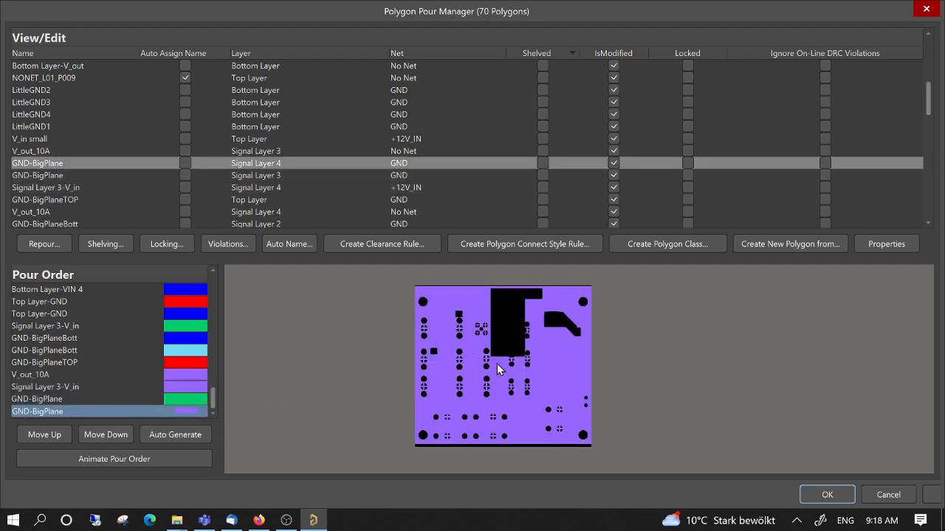
pyautogui.click(86, 376)
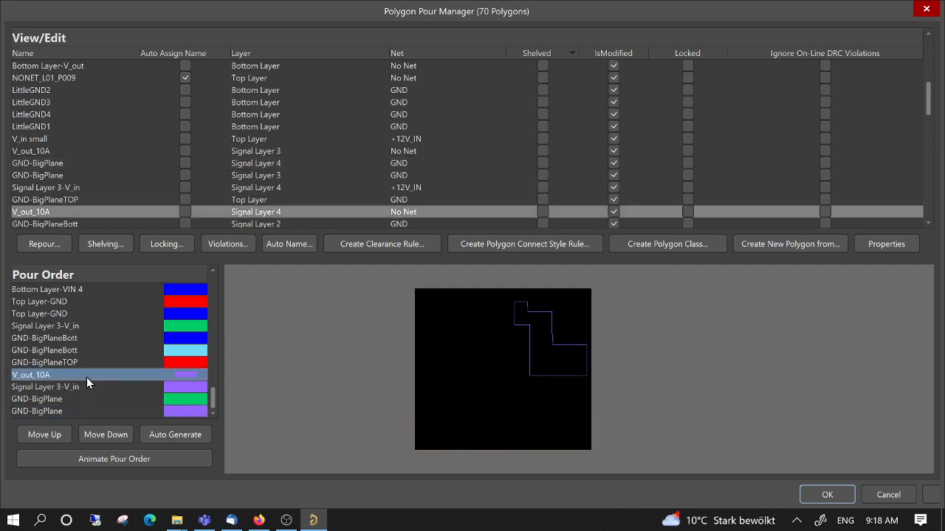
# - Move the Signal Layer 4 polygon Signal Layer 3-V_in below both GND-BigPlane polygons in the pour order and accept the change
pyautogui.click(83, 387)
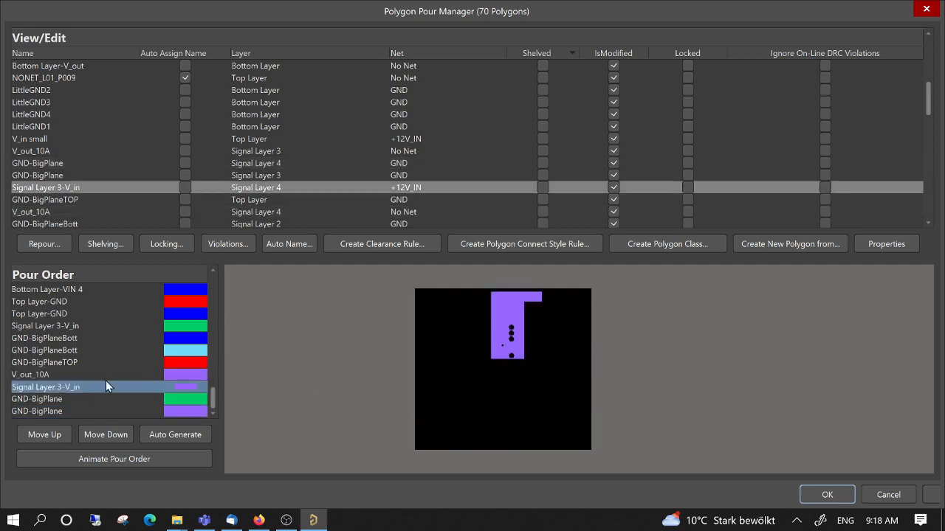
pyautogui.click(111, 437)
pyautogui.click(111, 437)
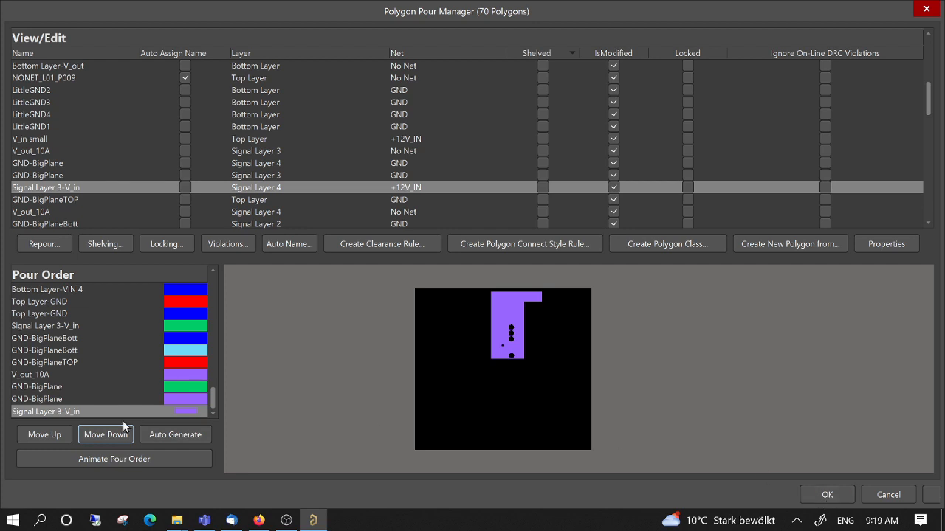
pyautogui.click(90, 399)
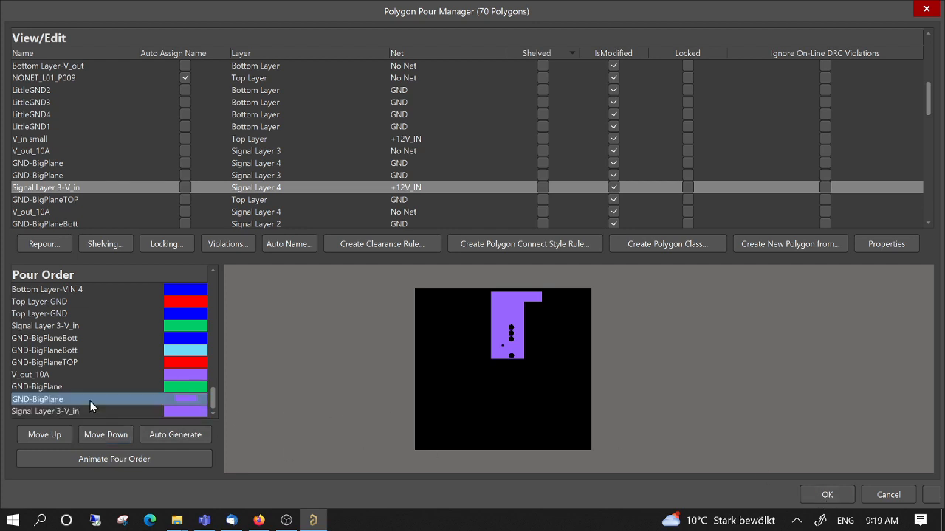
pyautogui.click(100, 410)
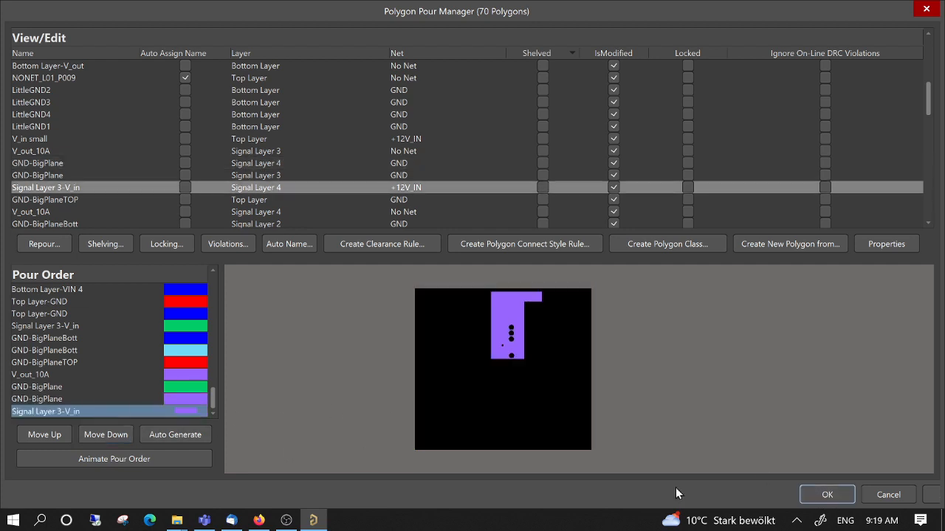
pyautogui.click(841, 496)
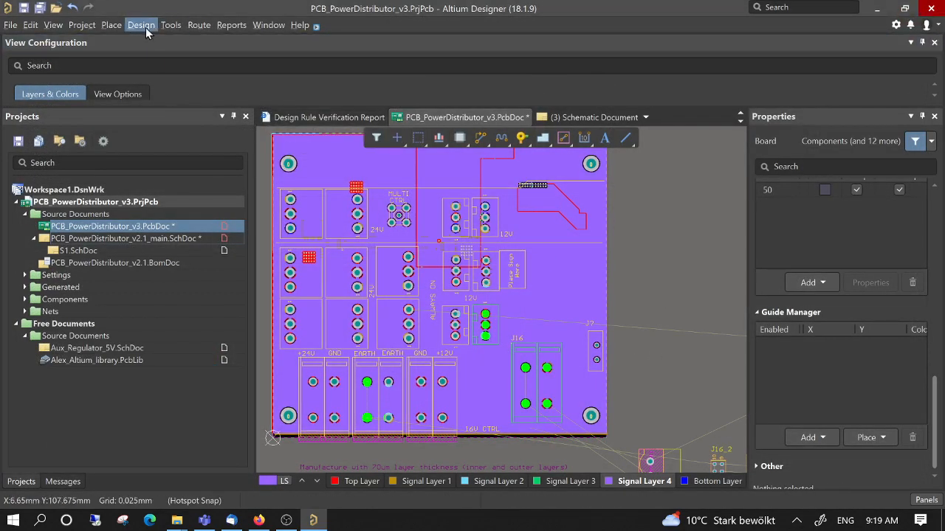
# - Repour all polygons on the board with the changed pour order
pyautogui.click(172, 27)
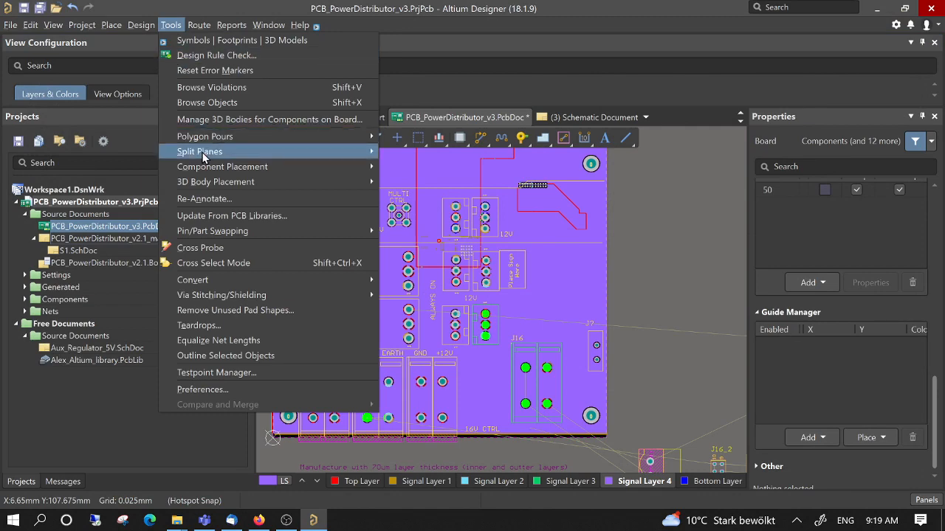
pyautogui.moveTo(221, 138)
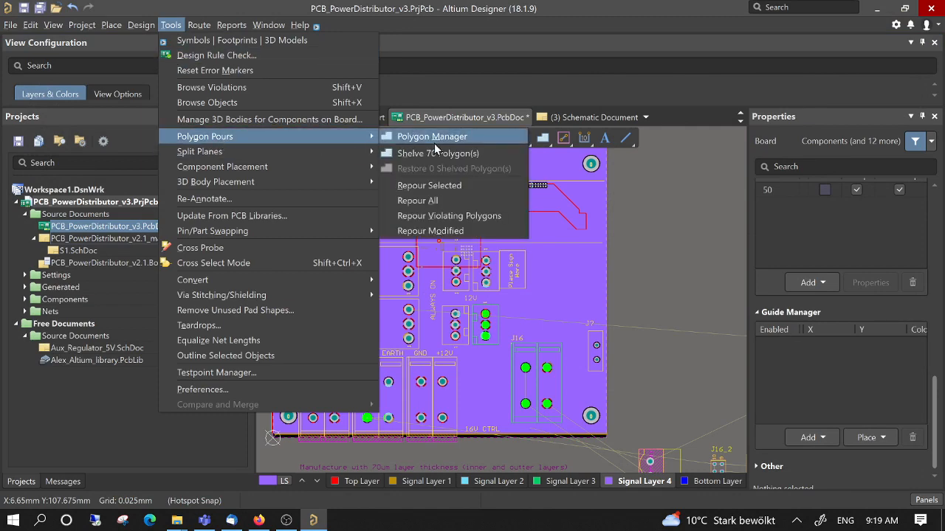
pyautogui.click(434, 201)
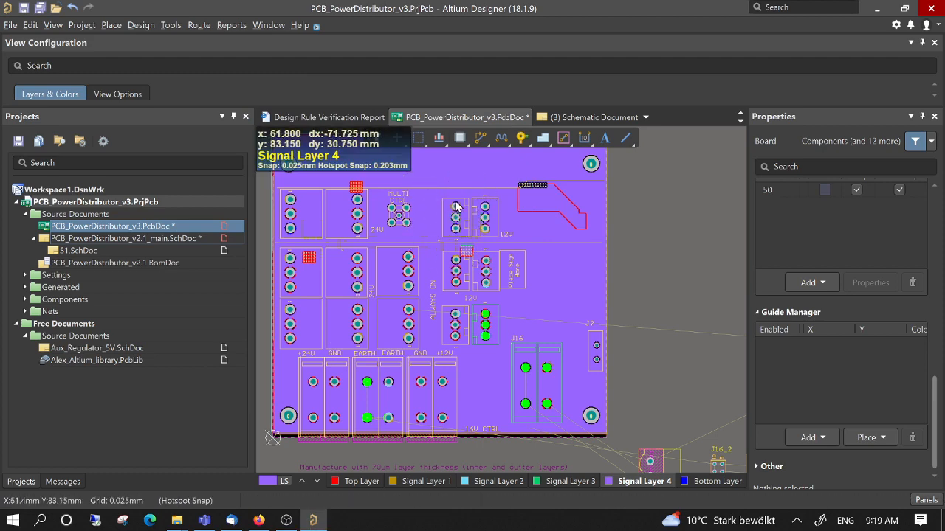
# - Select the overlapping Signal Layer 4 polygons GND-BigPlane and Signal Layer 3-V_in in turn to examine their extents and nets
pyautogui.moveTo(435, 192); pyautogui.dragTo(438, 222, button='right')
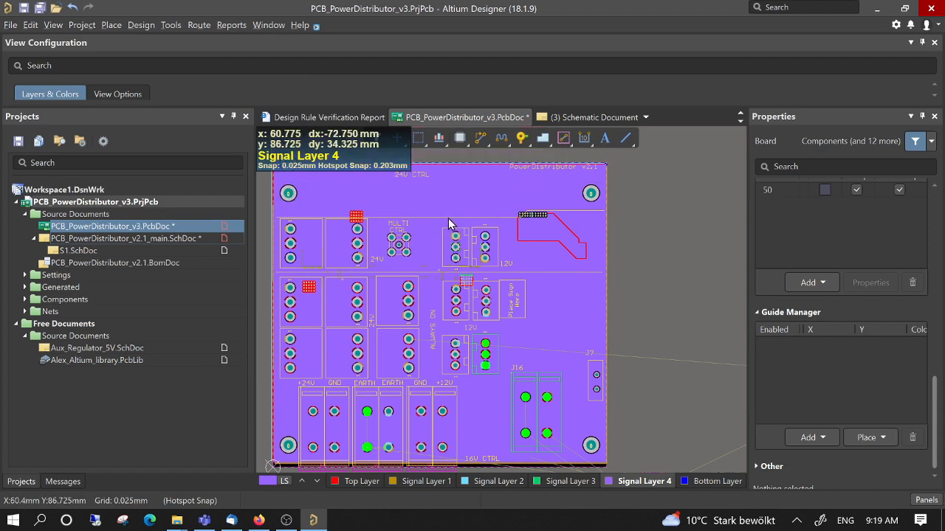
pyautogui.click(448, 212)
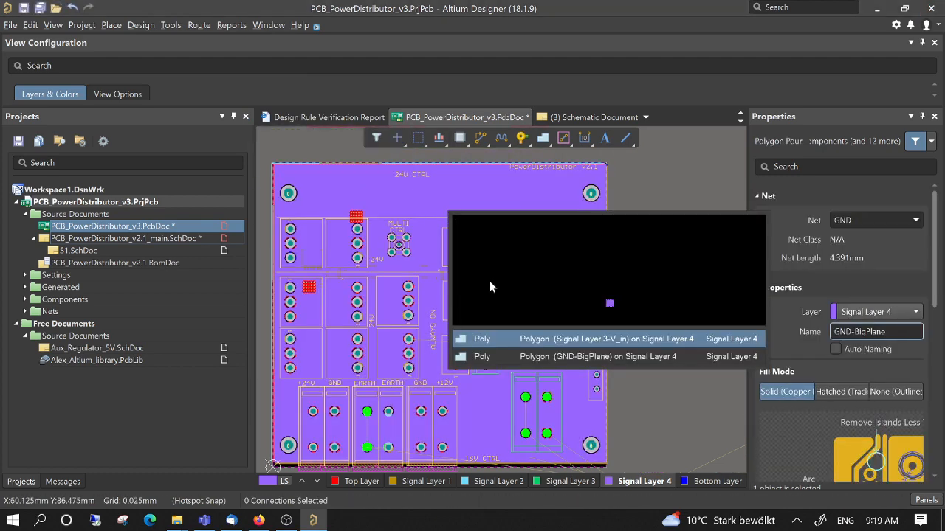
pyautogui.click(422, 197)
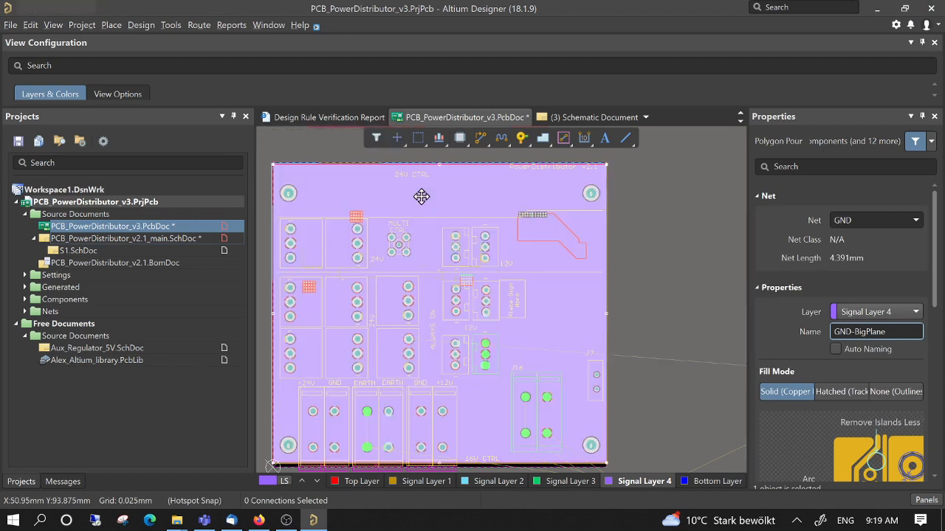
pyautogui.click(428, 202)
pyautogui.click(428, 202)
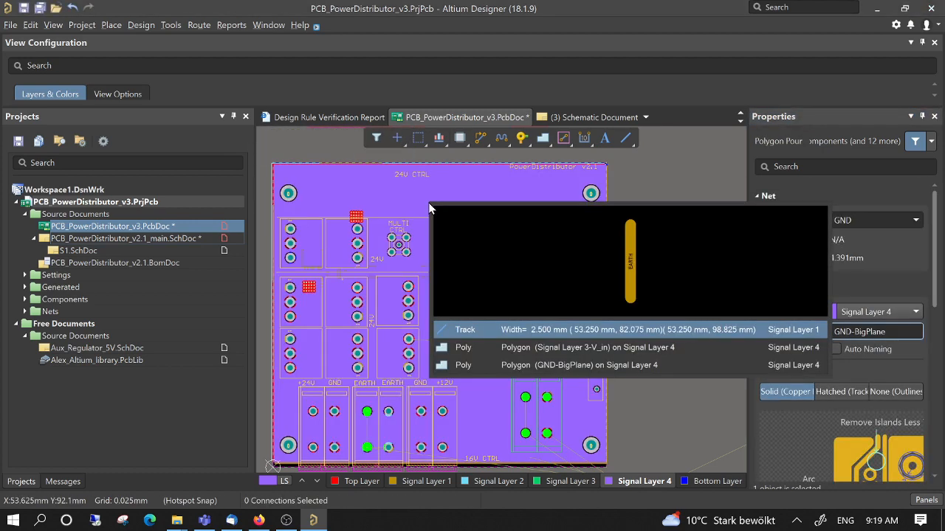
pyautogui.click(412, 235)
pyautogui.click(419, 221)
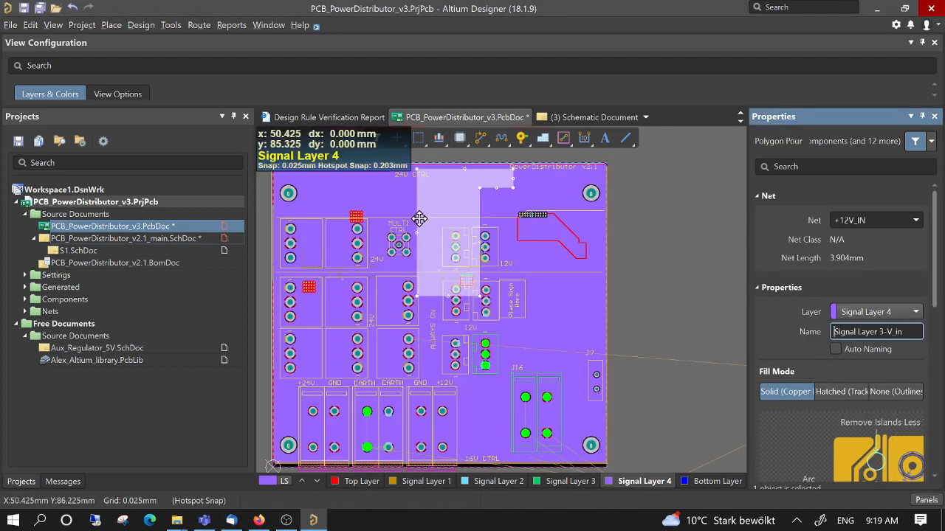
pyautogui.click(664, 186)
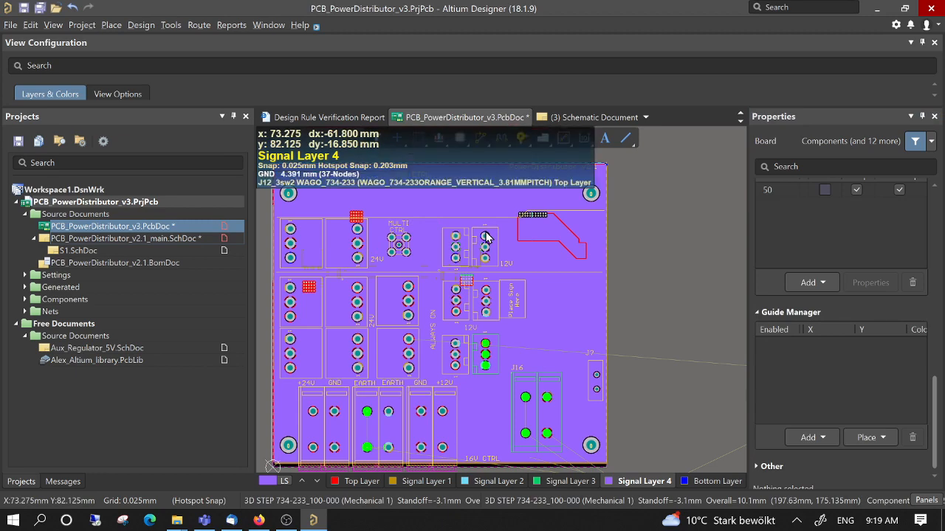
pyautogui.click(427, 203)
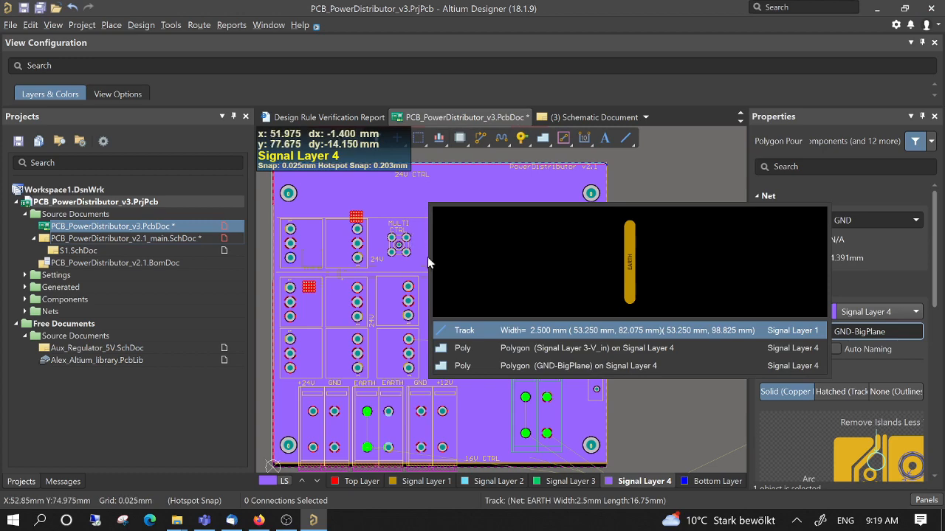
pyautogui.click(483, 360)
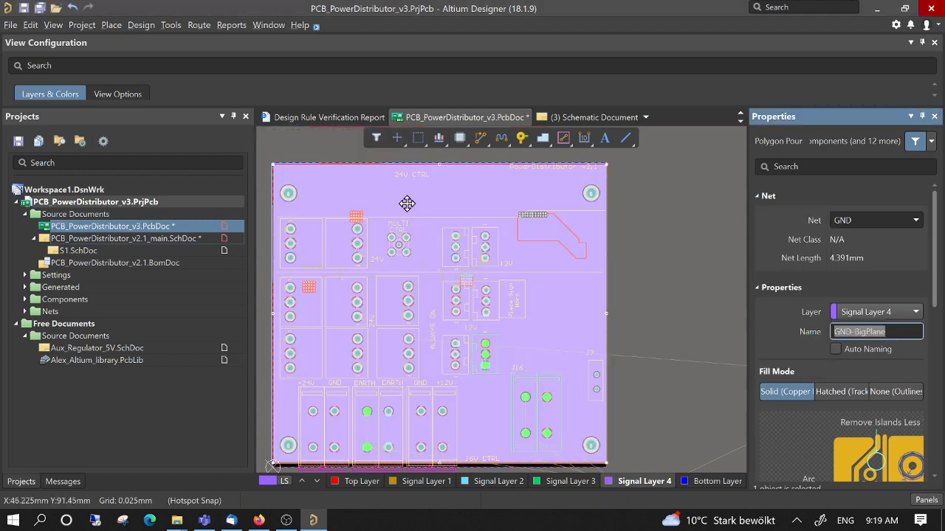
pyautogui.click(413, 210)
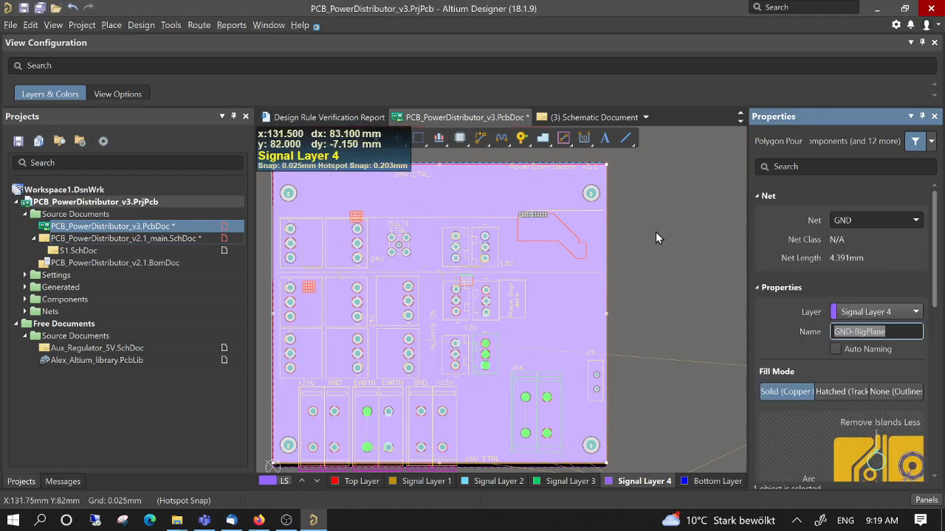
pyautogui.click(656, 233)
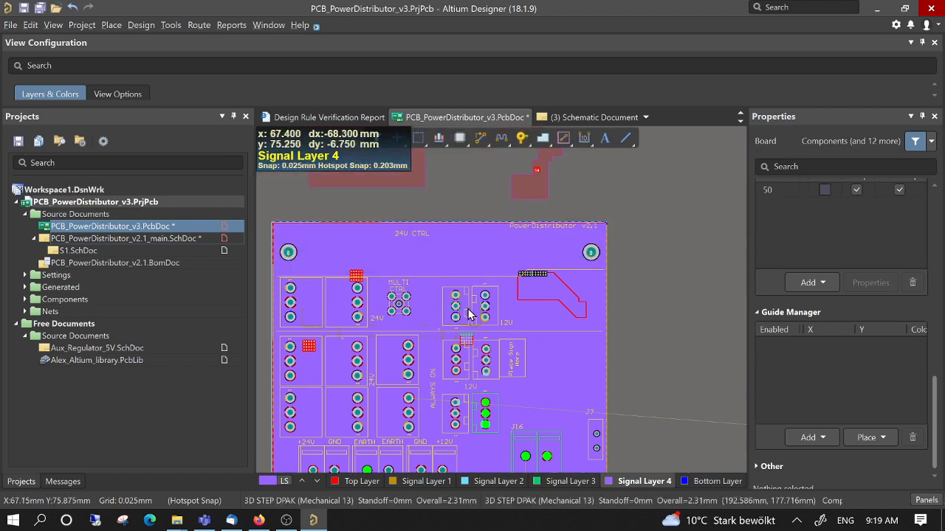
# - Shelve all of the board's polygons to expose the tracks and components beneath them
pyautogui.click(173, 25)
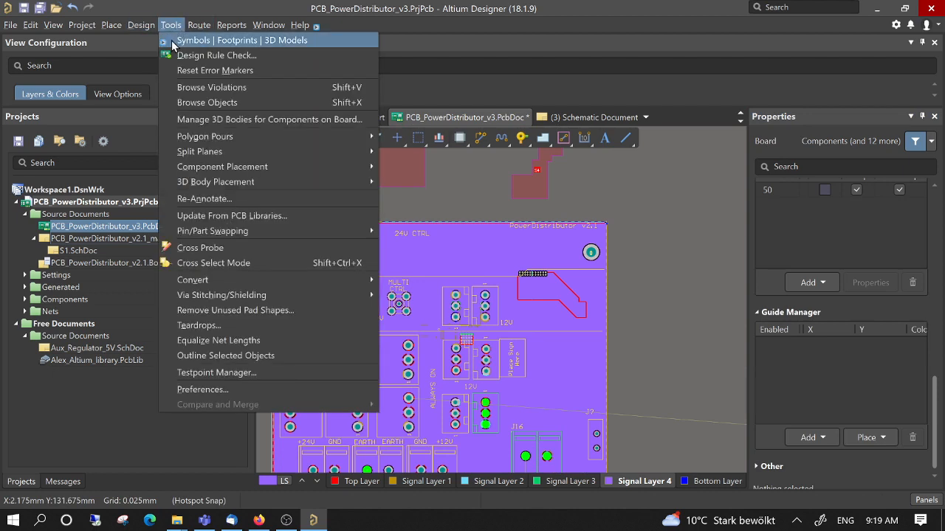
pyautogui.moveTo(214, 151)
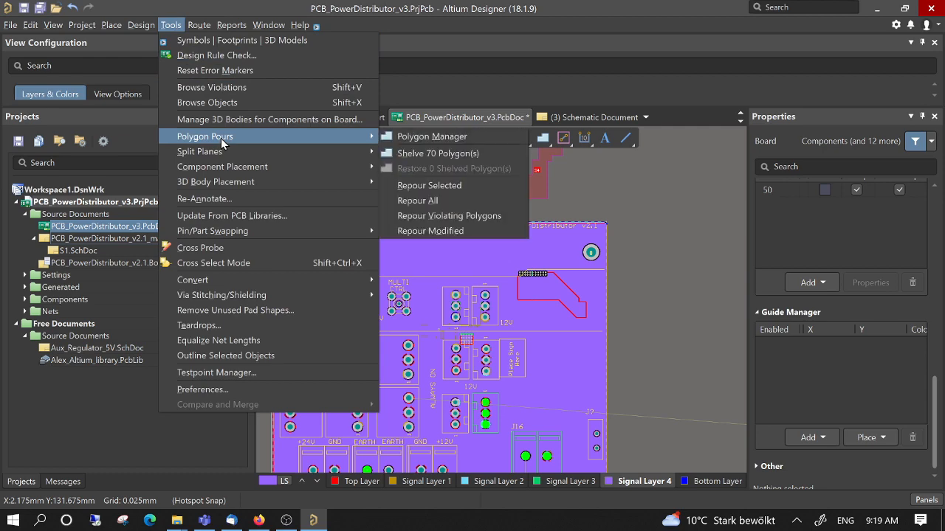
pyautogui.moveTo(372, 137)
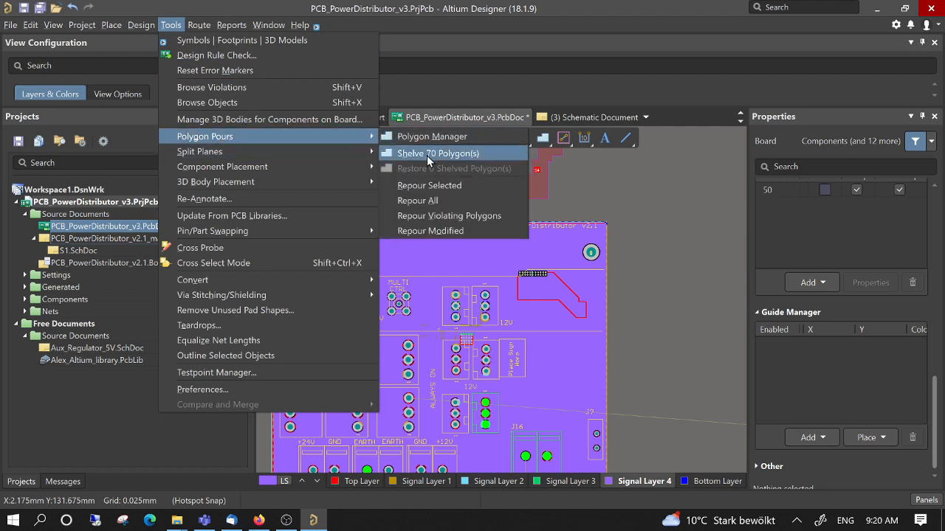
pyautogui.click(427, 153)
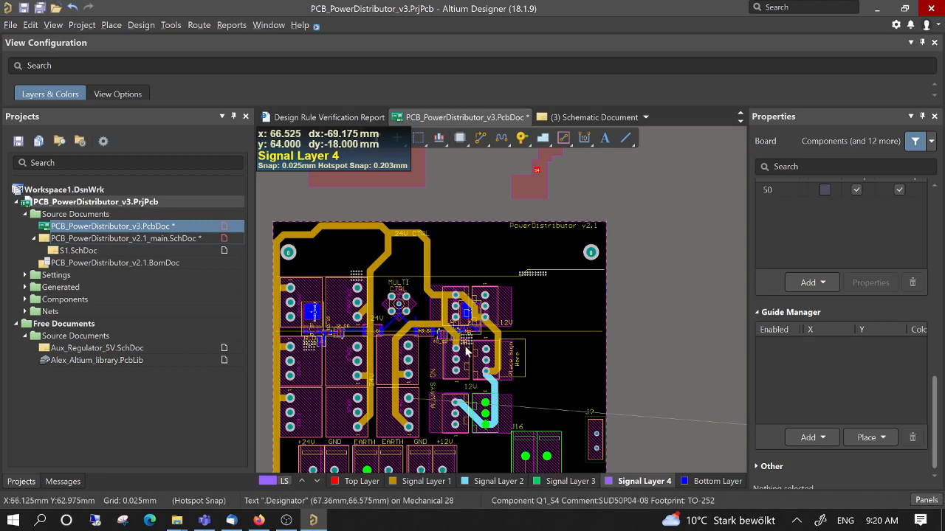
pyautogui.keyDown('ctrl'); pyautogui.scroll(3, 474, 306); pyautogui.keyUp('ctrl')
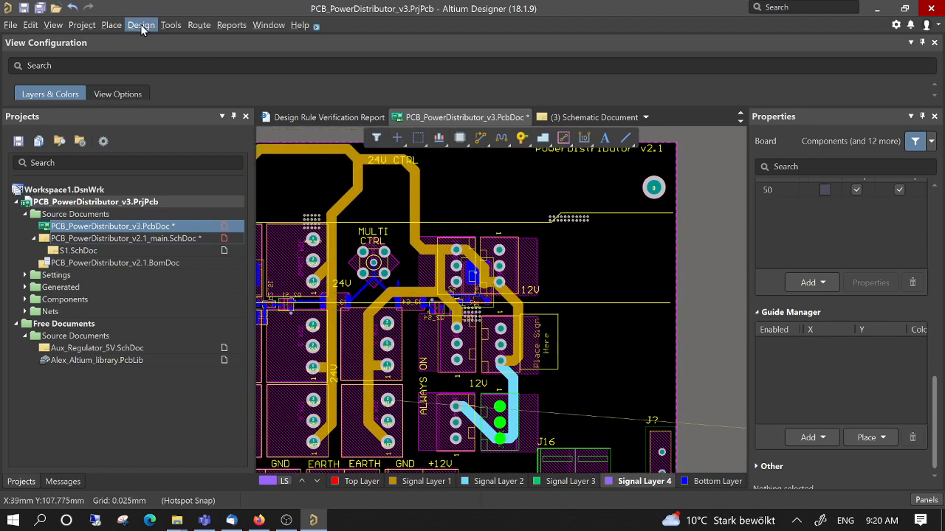
# - Restore all of the board's shelved polygons
pyautogui.click(162, 28)
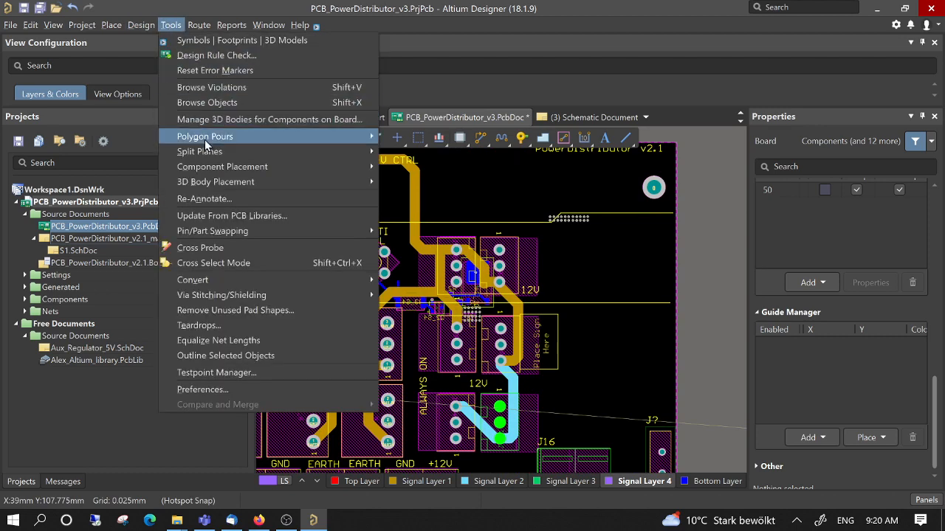
pyautogui.moveTo(263, 140)
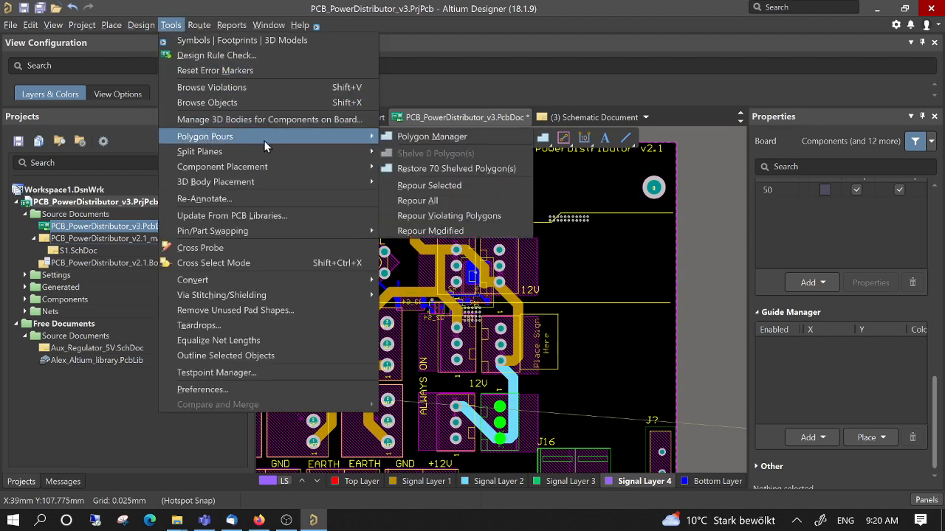
pyautogui.click(431, 169)
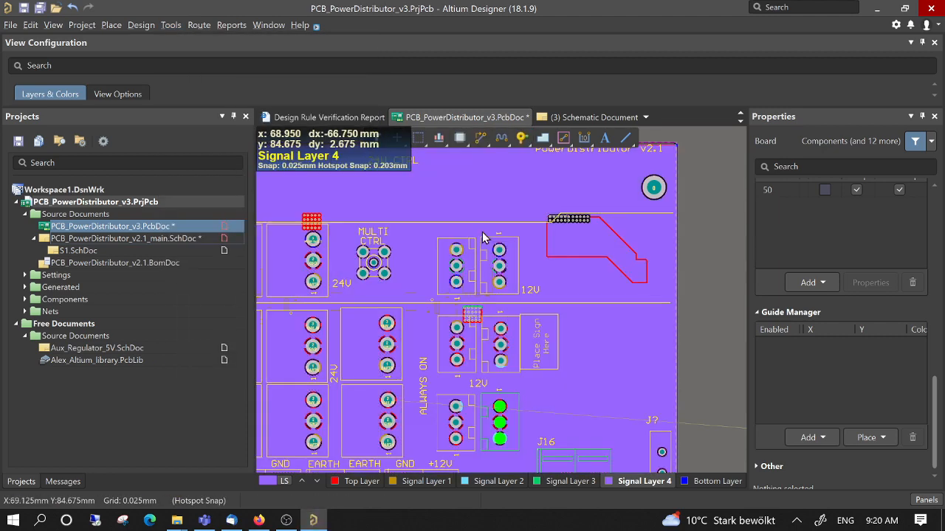
pyautogui.keyDown('ctrl'); pyautogui.scroll(-3, 585, 250); pyautogui.keyUp('ctrl')
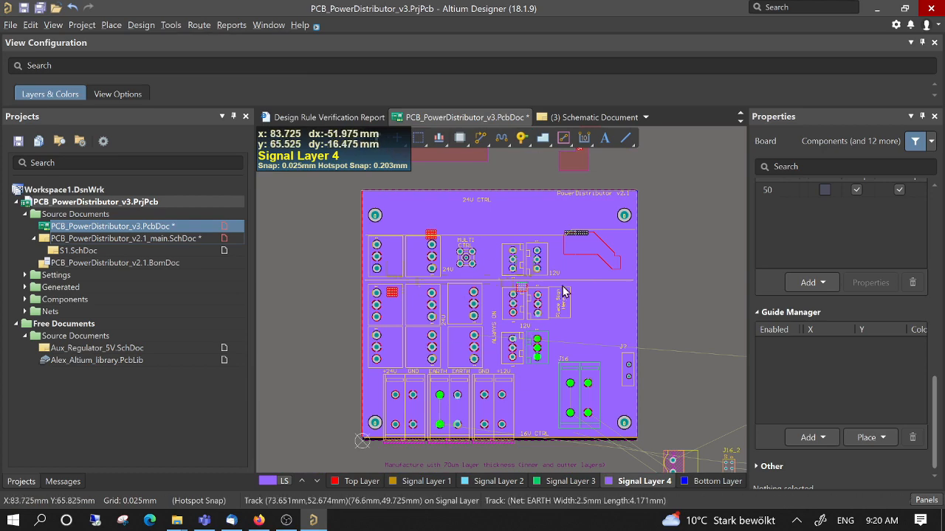
pyautogui.keyDown('ctrl'); pyautogui.scroll(3, 592, 261); pyautogui.keyUp('ctrl')
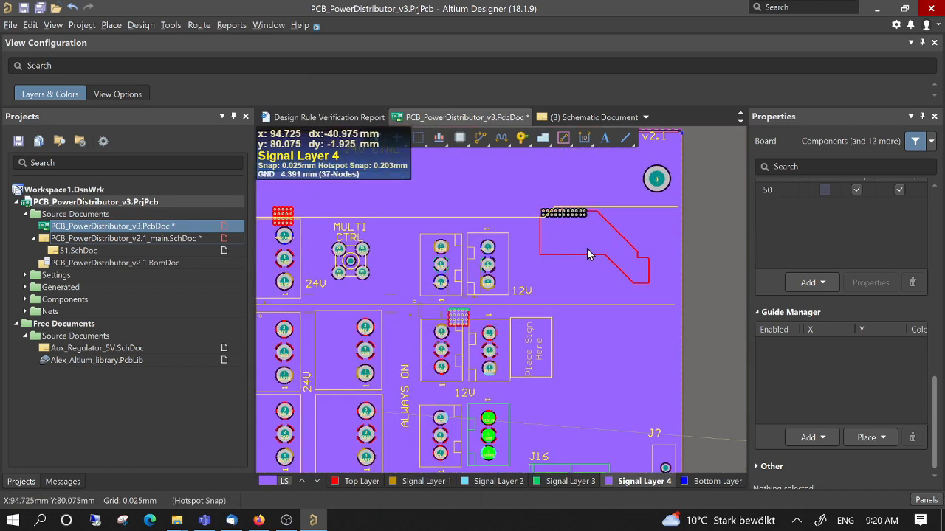
# - Select the Signal Layer 4 polygon Bottom Layer-NetJ5_3sw2_1, which has no net, and delete it
pyautogui.doubleClick(590, 244)
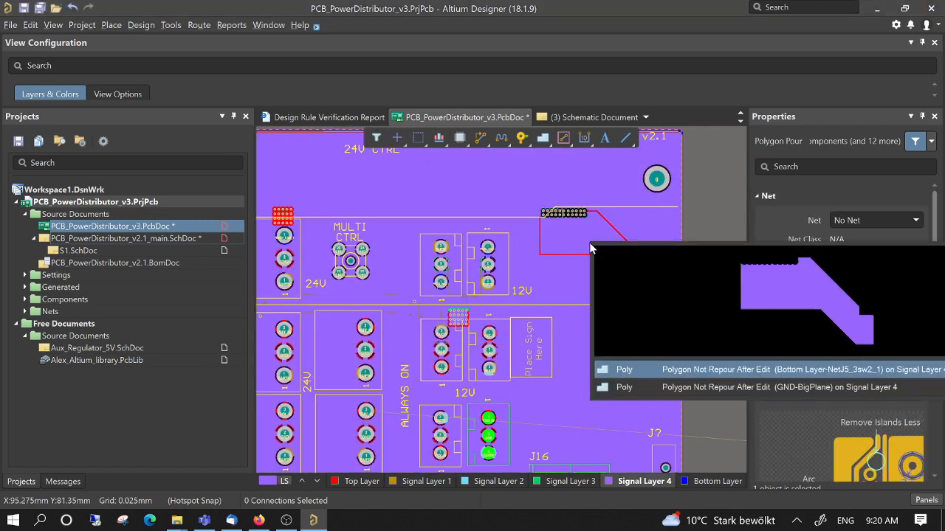
pyautogui.click(579, 245)
pyautogui.click(585, 242)
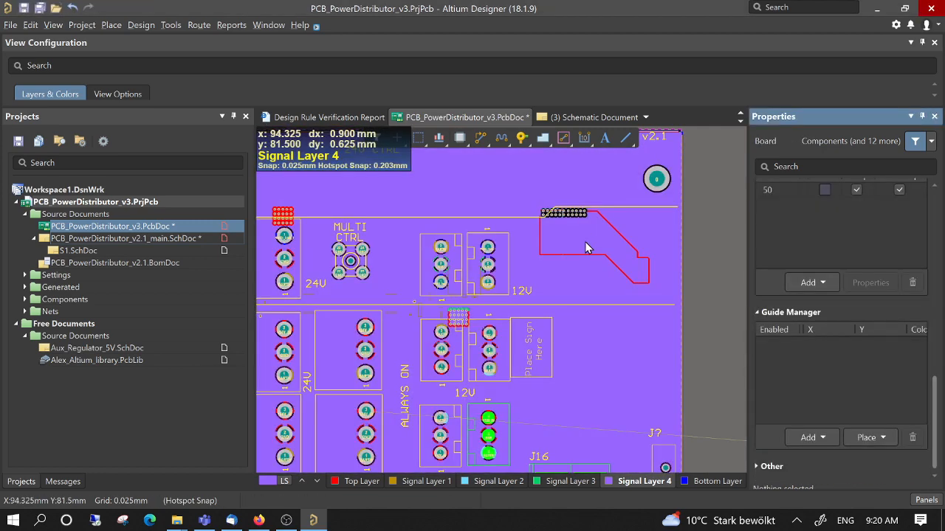
pyautogui.click(584, 241)
pyautogui.click(585, 241)
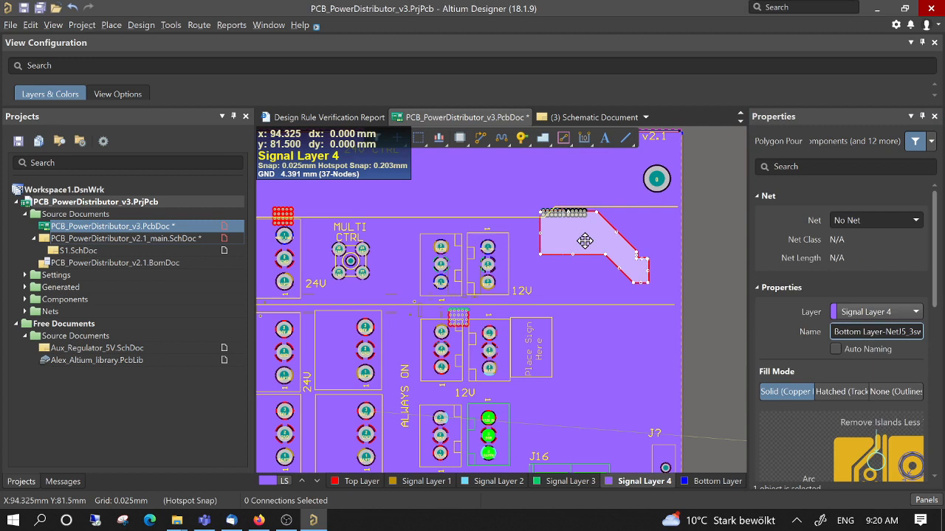
pyautogui.click(585, 247)
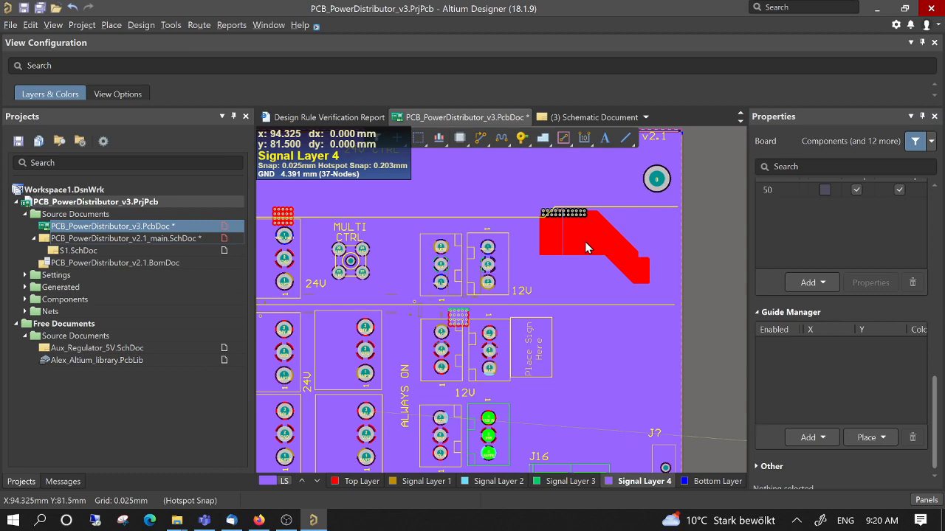
# - Repour all polygons to fill the area of the deleted no-net polygon
pyautogui.press('t')
pyautogui.press('g')
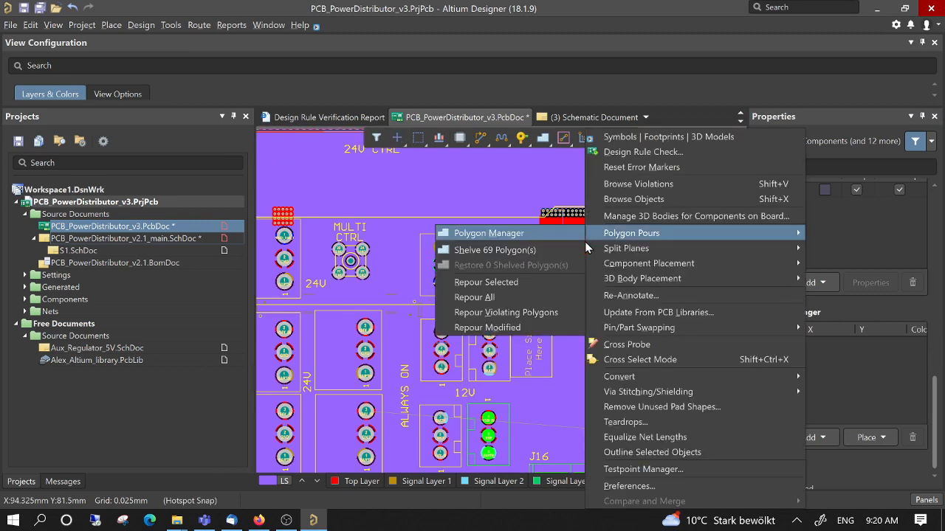
pyautogui.press('a')
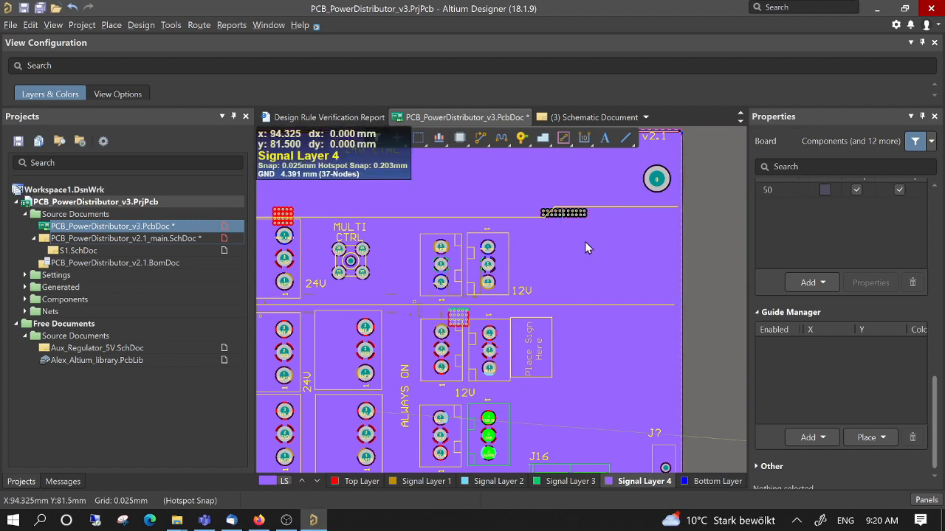
# - Repour all polygons once more and check the copper across the whole board on Signal Layer 4
pyautogui.click(170, 25)
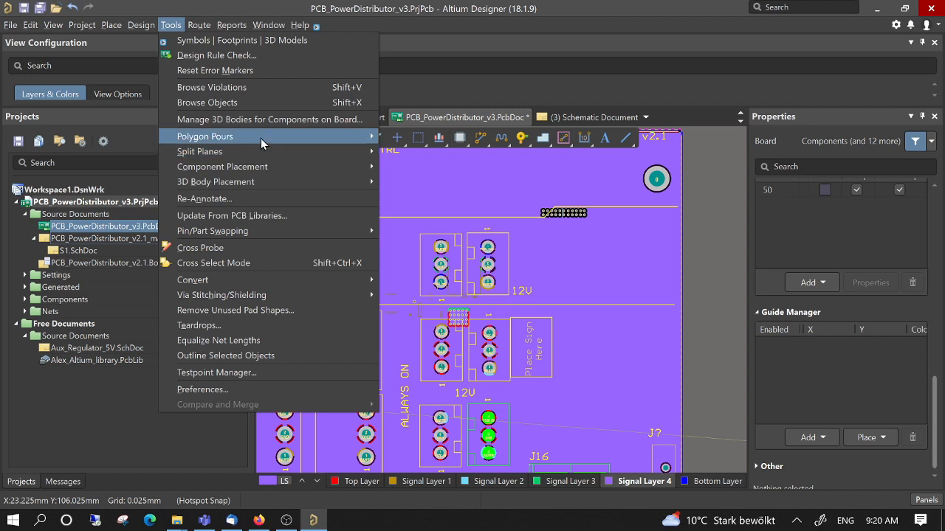
pyautogui.moveTo(261, 138)
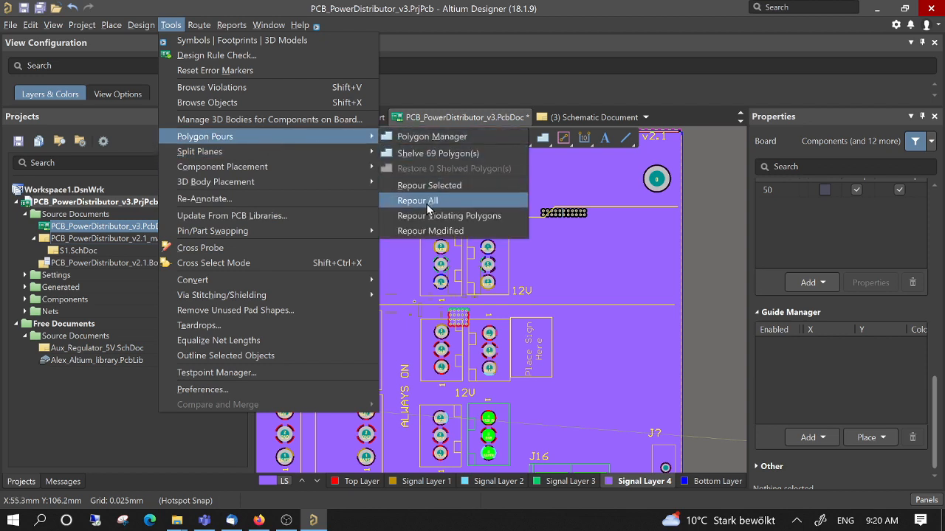
pyautogui.click(448, 204)
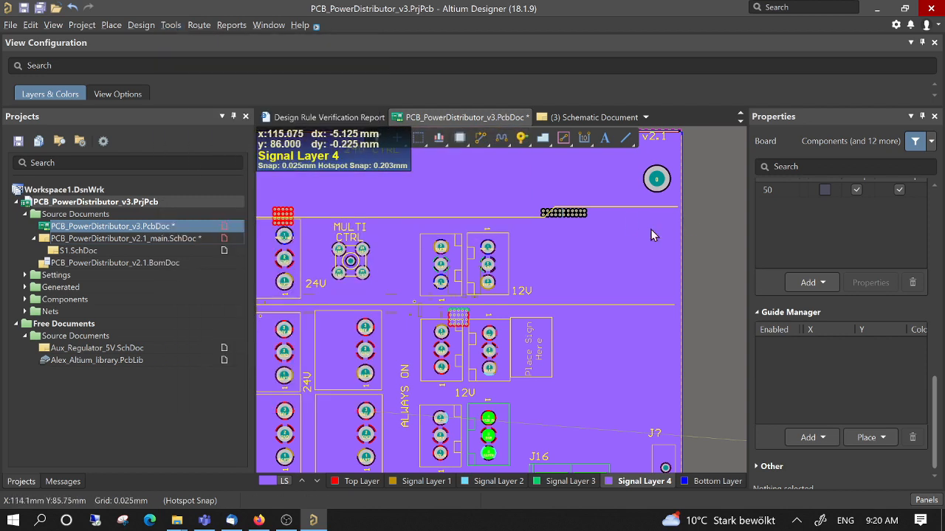
pyautogui.keyDown('ctrl'); pyautogui.scroll(-1, 570, 282); pyautogui.keyUp('ctrl')
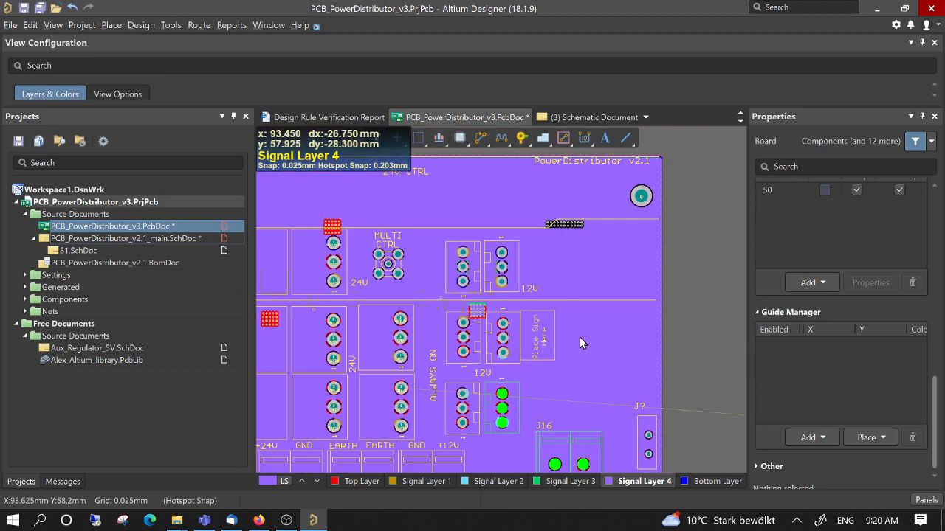
pyautogui.keyDown('ctrl'); pyautogui.scroll(-1, 579, 336); pyautogui.keyUp('ctrl')
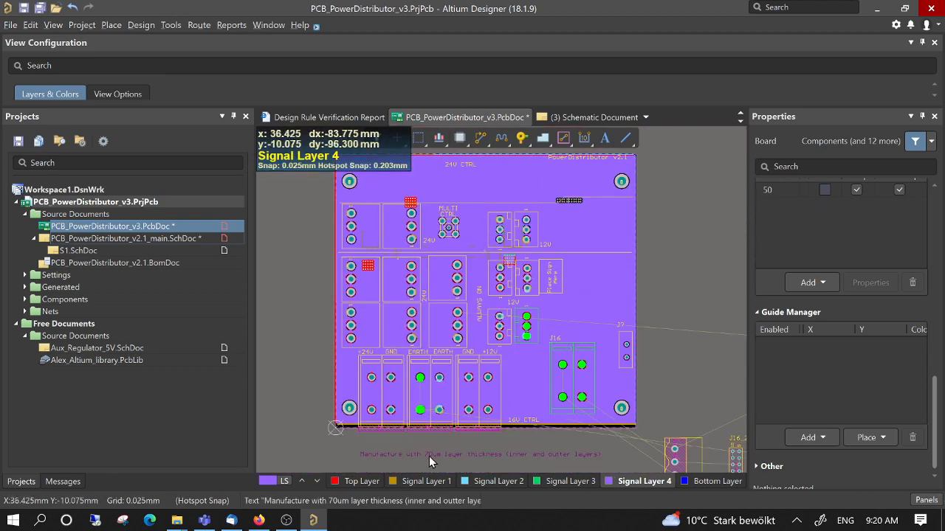
pyautogui.keyDown('ctrl'); pyautogui.scroll(1, 550, 343); pyautogui.keyUp('ctrl')
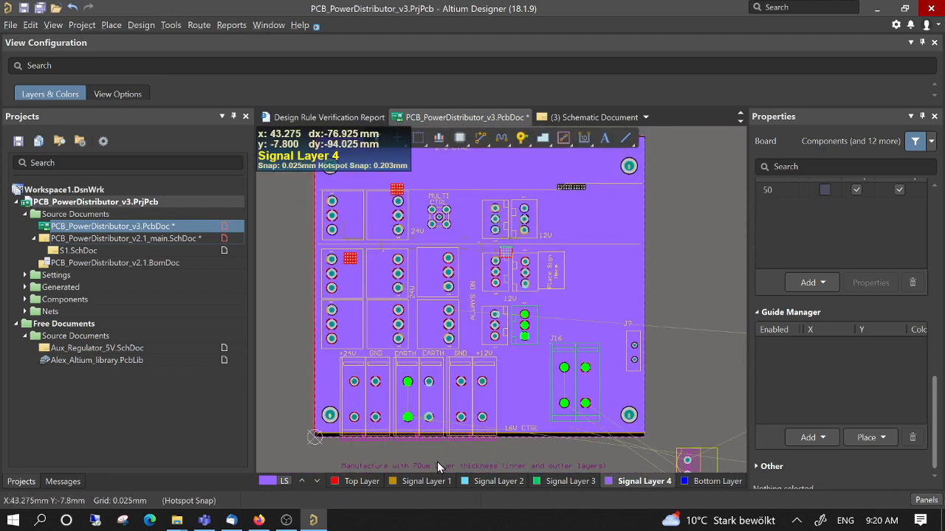
# - Look over Signal Layer 2, switch to Signal Layer 3, and delete its small no-net polygon around the double row of vias
pyautogui.click(499, 482)
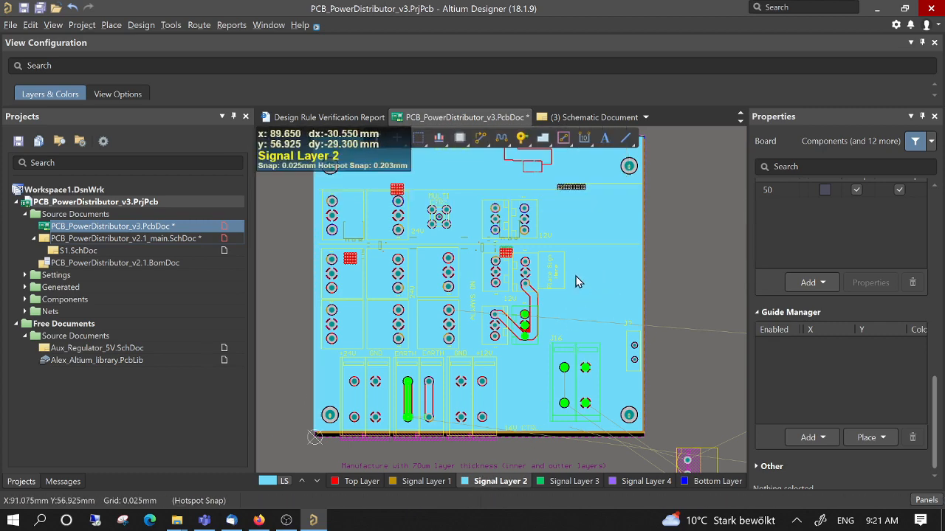
pyautogui.click(562, 480)
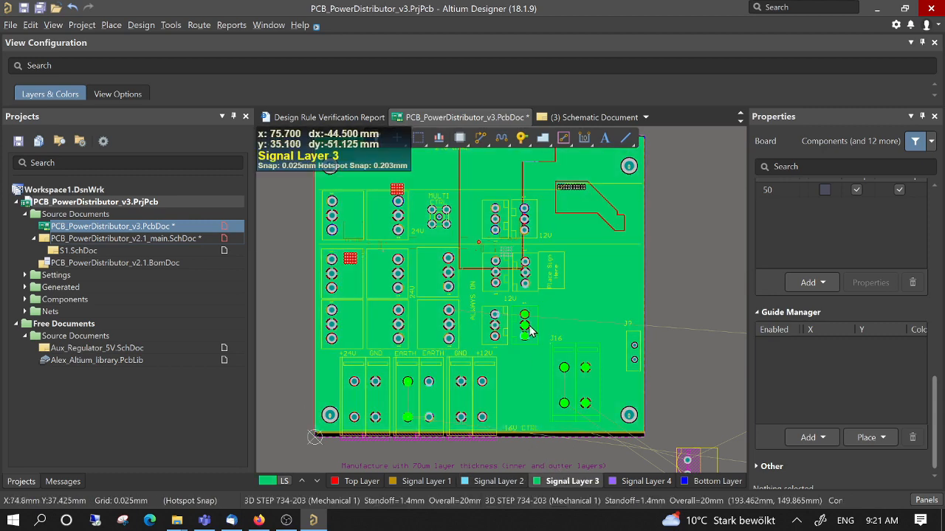
pyautogui.click(576, 203)
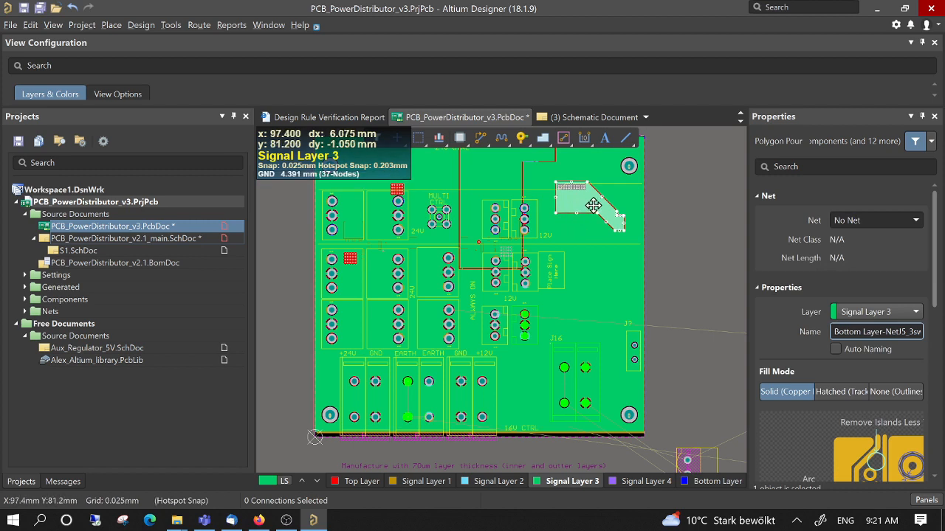
pyautogui.press('Delete')
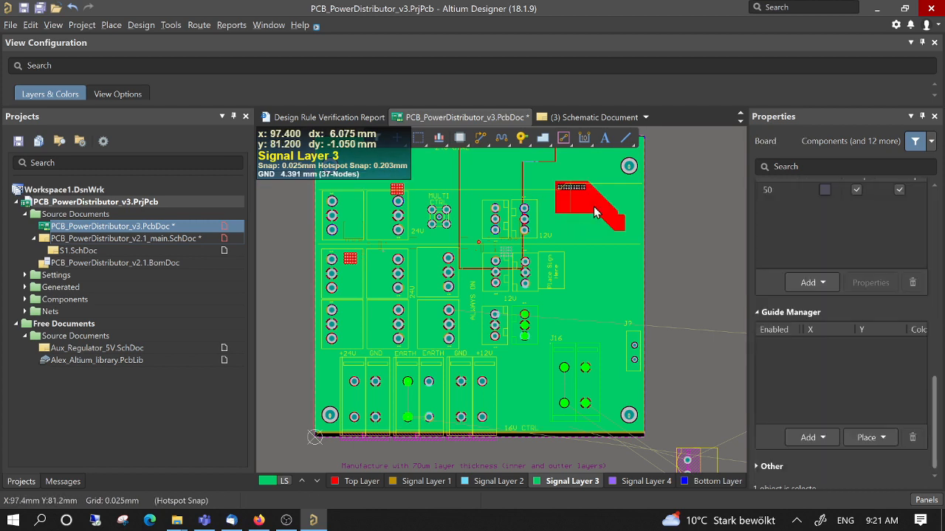
# - Select the +12V_IN polygon Signal Layer 3-V_in and pull in its upper side arm until it is flush with the main edge
pyautogui.scroll(2, 547, 203)
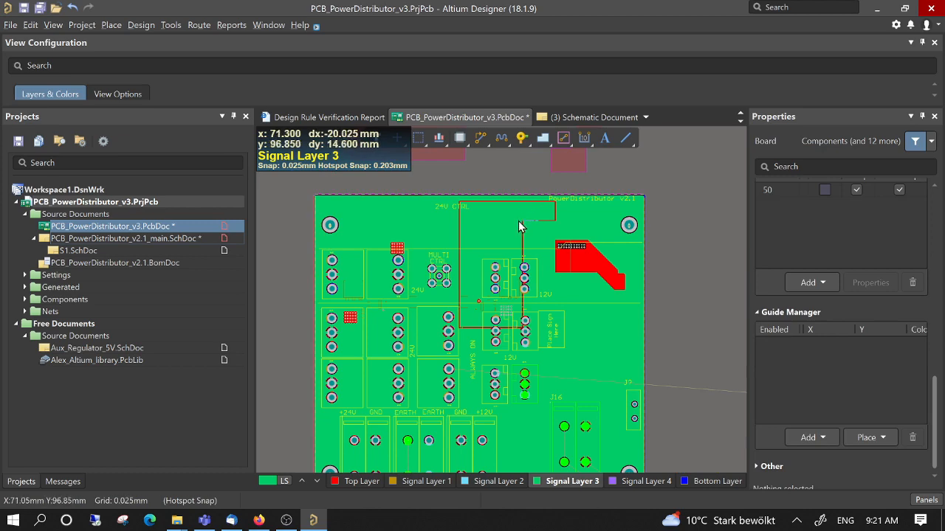
pyautogui.click(519, 220)
pyautogui.click(494, 213)
pyautogui.click(494, 213)
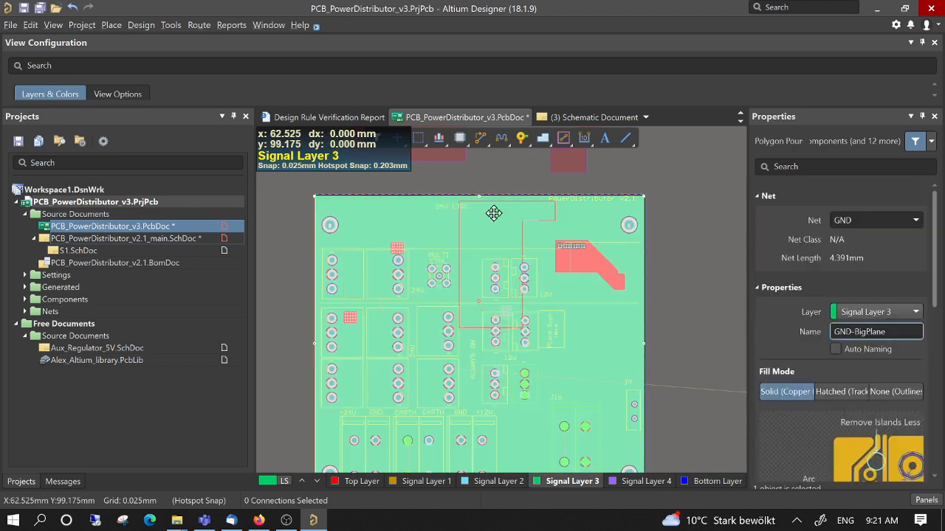
pyautogui.click(494, 213)
pyautogui.click(494, 213)
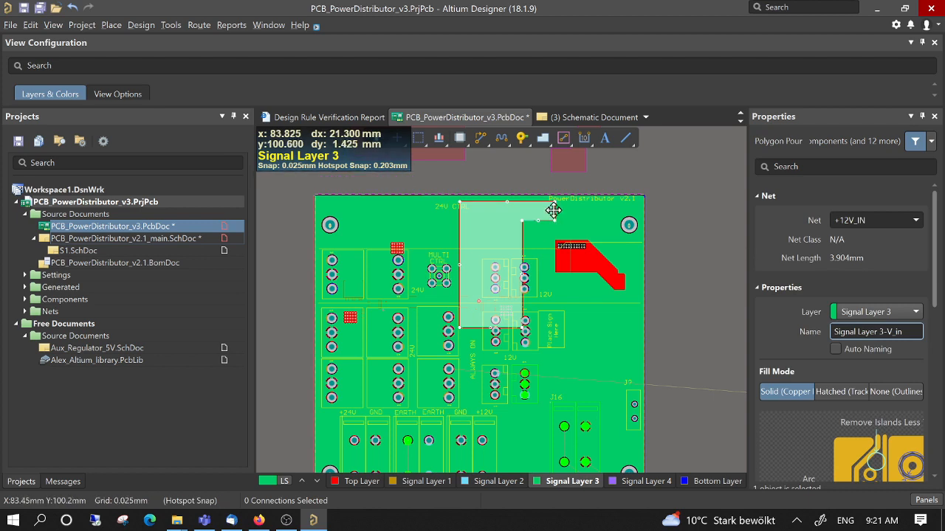
pyautogui.moveTo(553, 211); pyautogui.dragTo(523, 215)
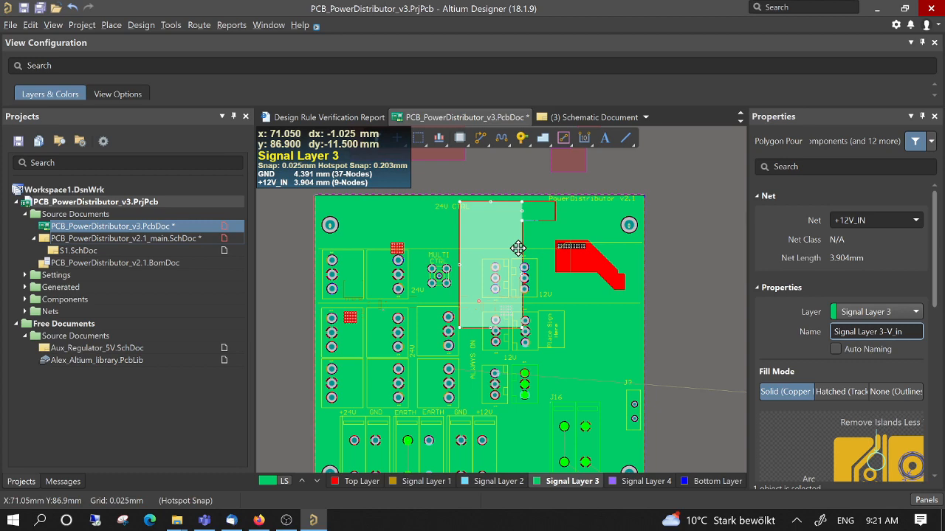
# - Raise the lower edge of the +12V_IN polygon to between the lower two pads of the upper 12V connectors
pyautogui.keyDown('ctrl'); pyautogui.scroll(2, 497, 219); pyautogui.keyUp('ctrl')
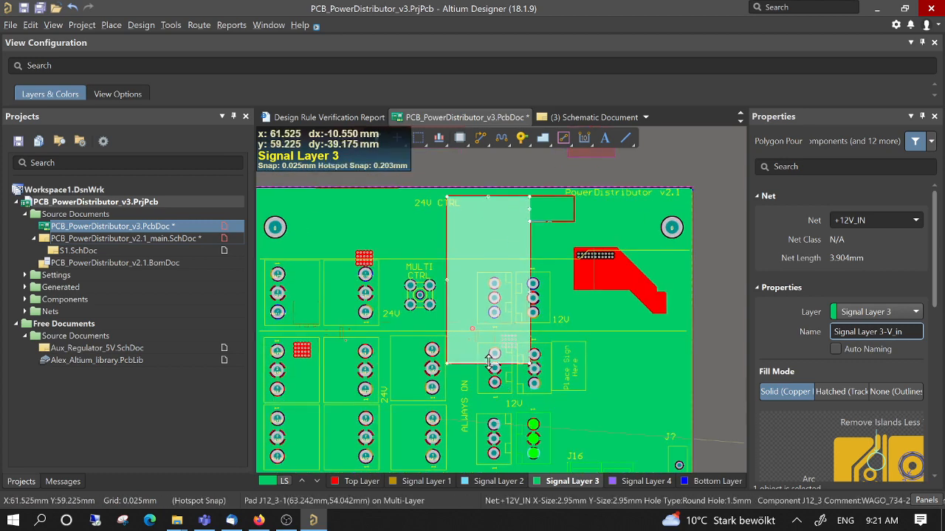
pyautogui.moveTo(489, 362); pyautogui.dragTo(503, 298)
pyautogui.keyDown('ctrl'); pyautogui.scroll(4, 503, 298); pyautogui.keyUp('ctrl')
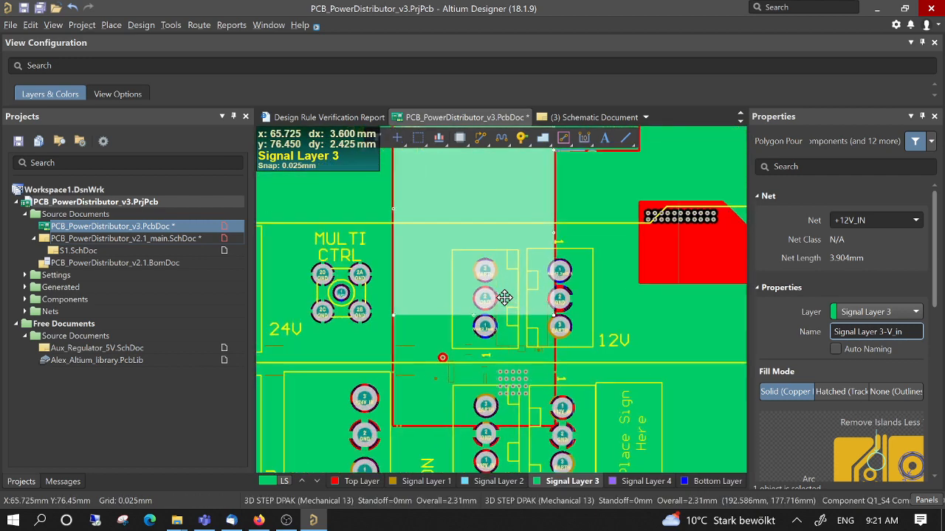
pyautogui.scroll(1, 512, 226)
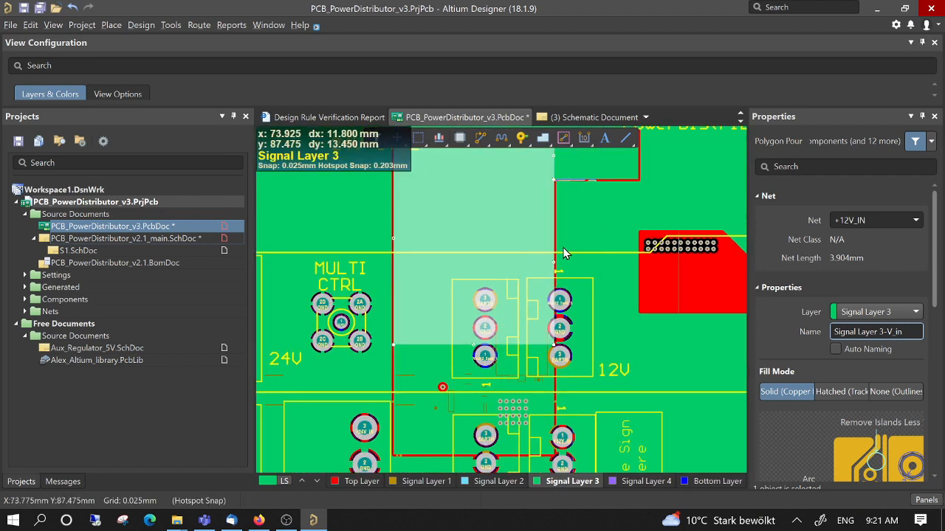
pyautogui.keyDown('ctrl'); pyautogui.scroll(2, 493, 292); pyautogui.keyUp('ctrl')
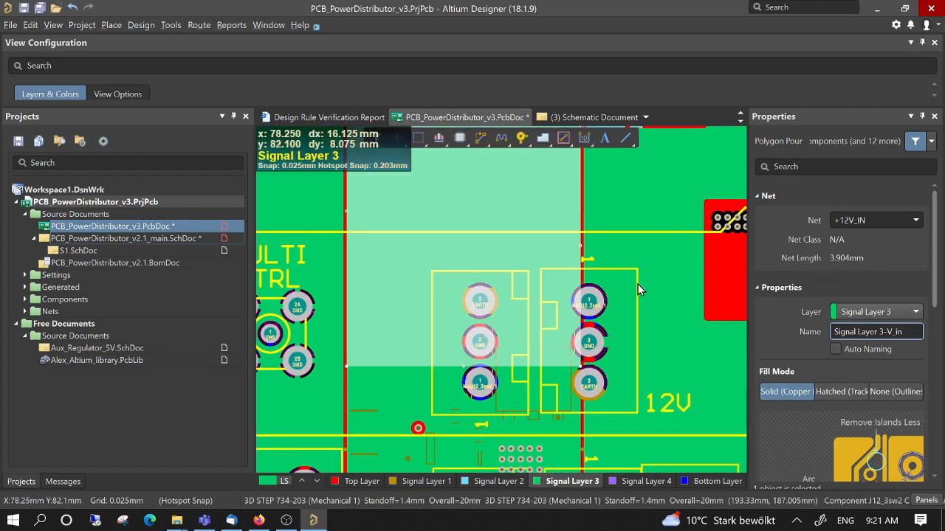
pyautogui.keyDown('ctrl'); pyautogui.scroll(-1, 559, 308); pyautogui.keyUp('ctrl')
pyautogui.keyDown('ctrl'); pyautogui.scroll(-1, 541, 365); pyautogui.keyUp('ctrl')
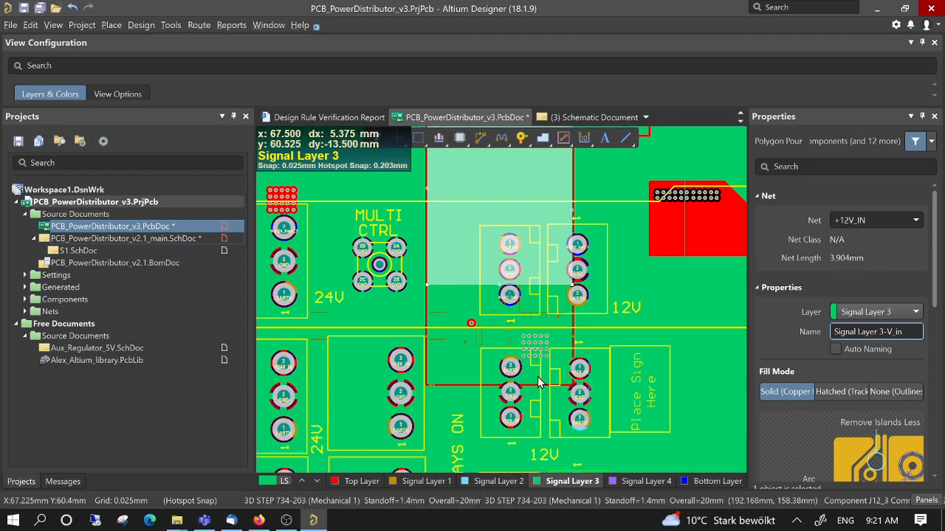
pyautogui.keyDown('ctrl'); pyautogui.scroll(2, 507, 232); pyautogui.keyUp('ctrl')
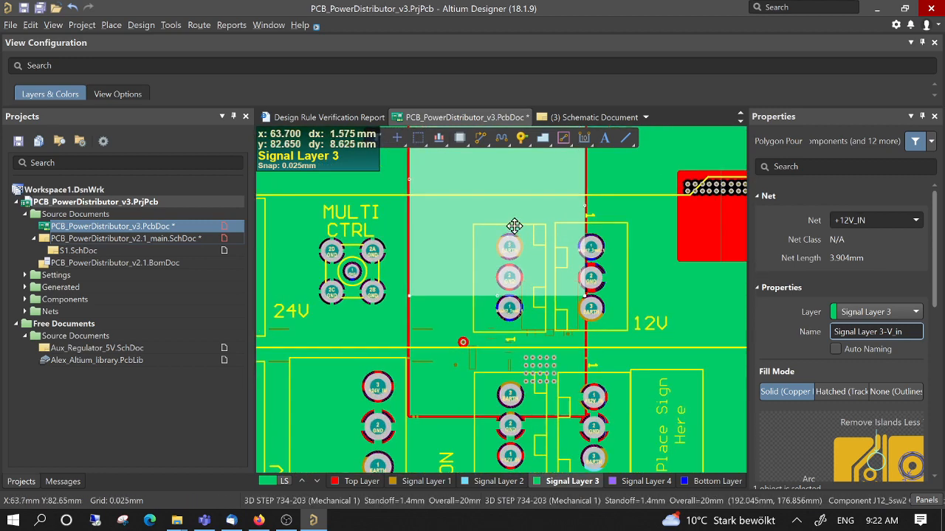
pyautogui.scroll(3, 500, 201)
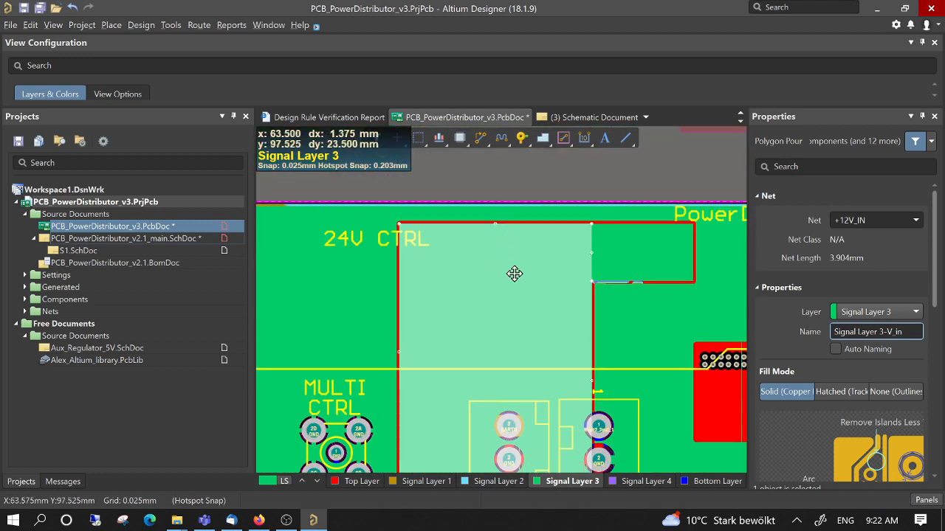
pyautogui.click(533, 175)
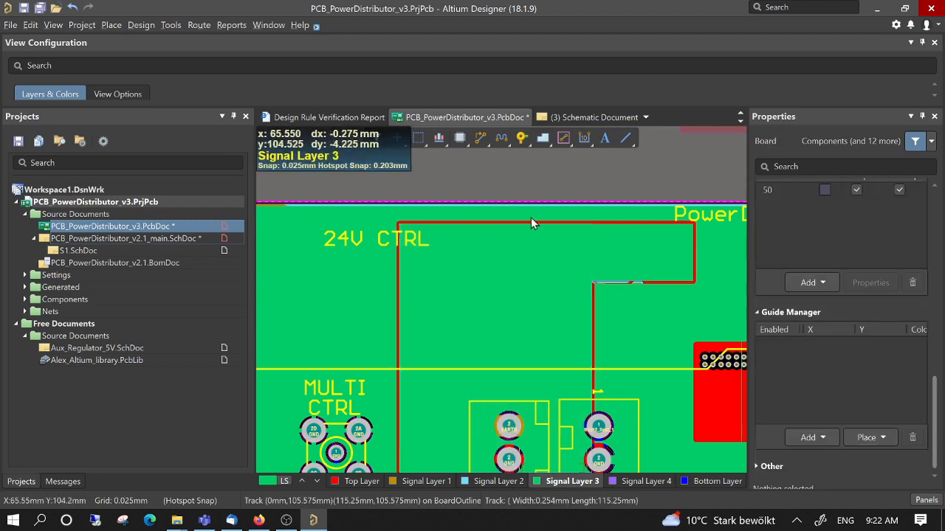
# - Repour all polygons to update the copper around the reshaped +12V_IN polygon on Signal Layer 3
pyautogui.scroll(-3, 585, 380)
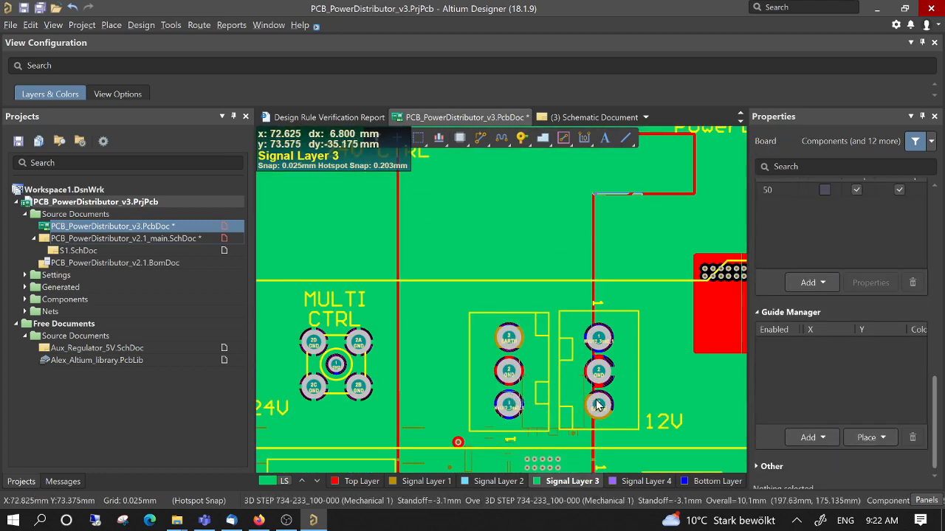
pyautogui.keyDown('ctrl'); pyautogui.scroll(-2, 609, 332); pyautogui.keyUp('ctrl')
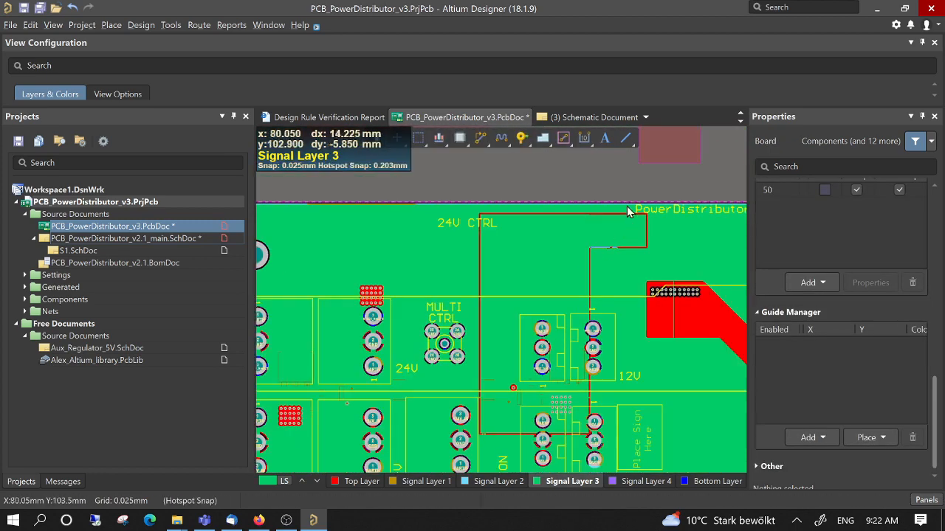
pyautogui.press('t')
pyautogui.press('g')
pyautogui.press('a')
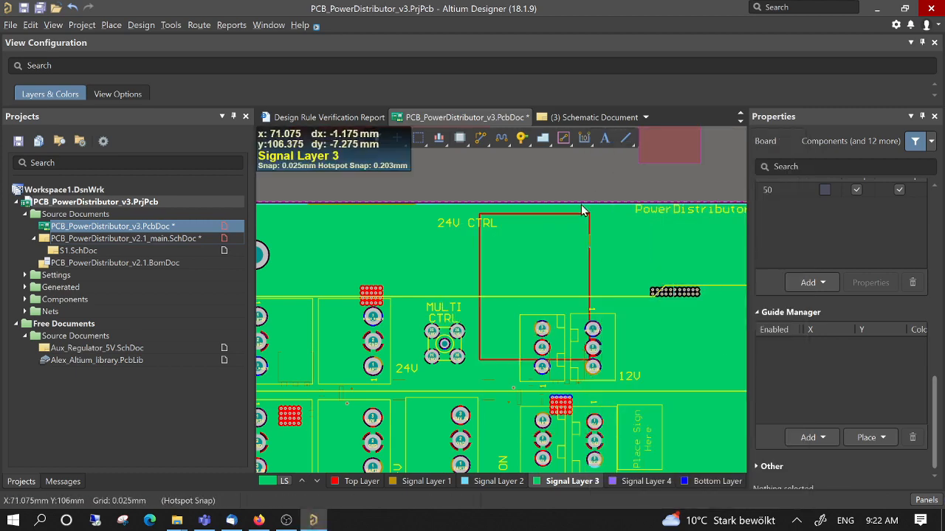
# - Check the nets and extents of the overlapping polygons V_out_10A, Signal Layer 3-V_in and GND-BigPlane around the upper 12V connectors
pyautogui.click(558, 279)
pyautogui.click(555, 274)
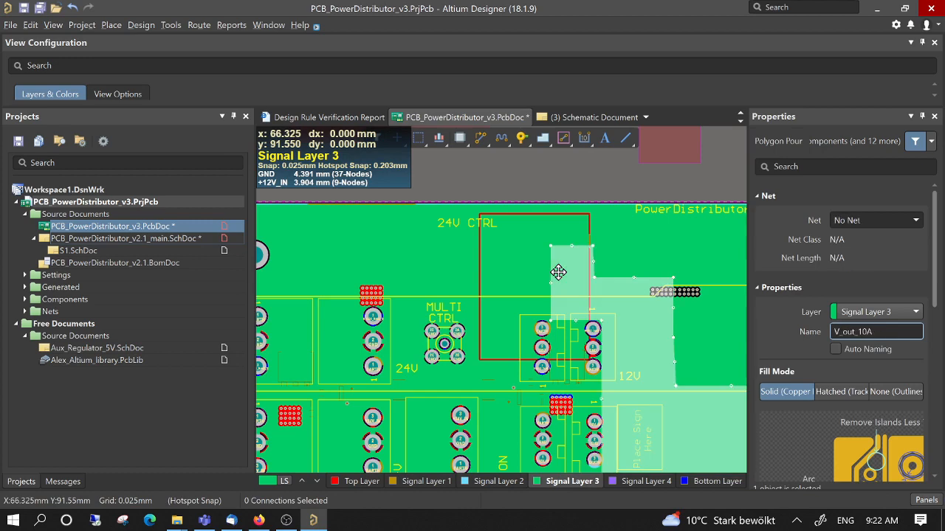
pyautogui.click(548, 275)
pyautogui.click(533, 272)
pyautogui.click(534, 272)
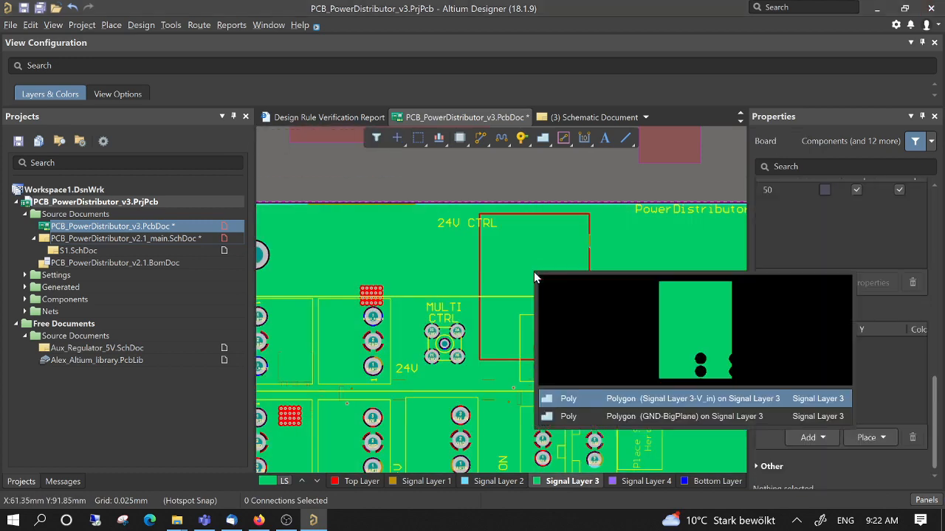
pyautogui.click(517, 267)
pyautogui.click(505, 265)
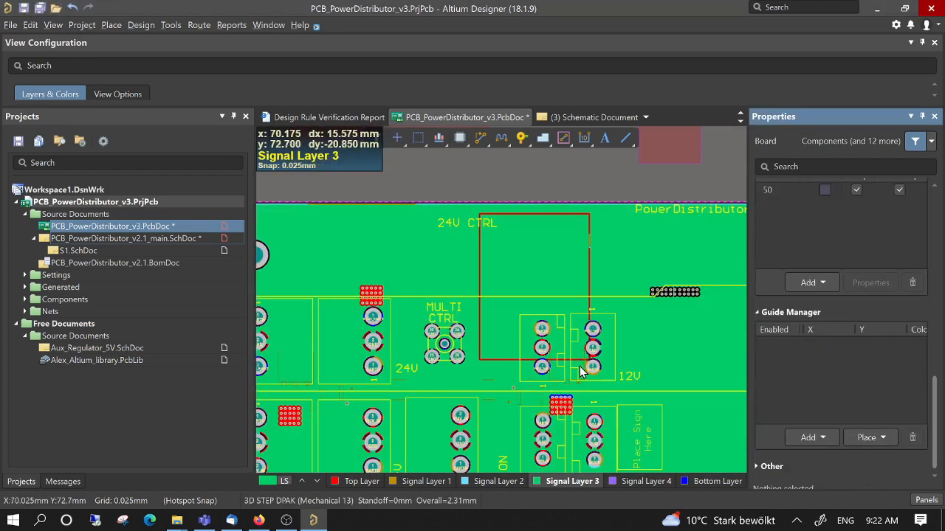
pyautogui.keyDown('ctrl'); pyautogui.scroll(2, 581, 365); pyautogui.keyUp('ctrl')
pyautogui.keyDown('ctrl'); pyautogui.scroll(2, 580, 365); pyautogui.keyUp('ctrl')
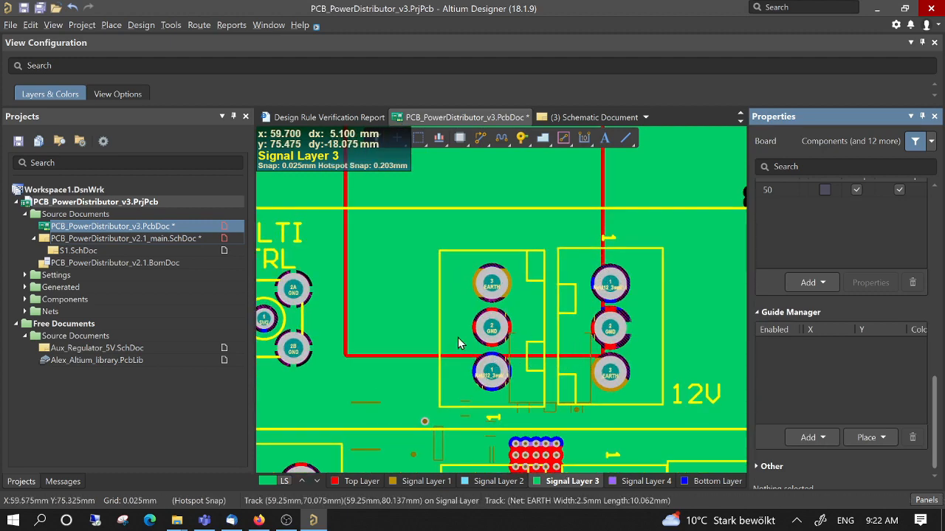
pyautogui.click(546, 188)
pyautogui.click(544, 183)
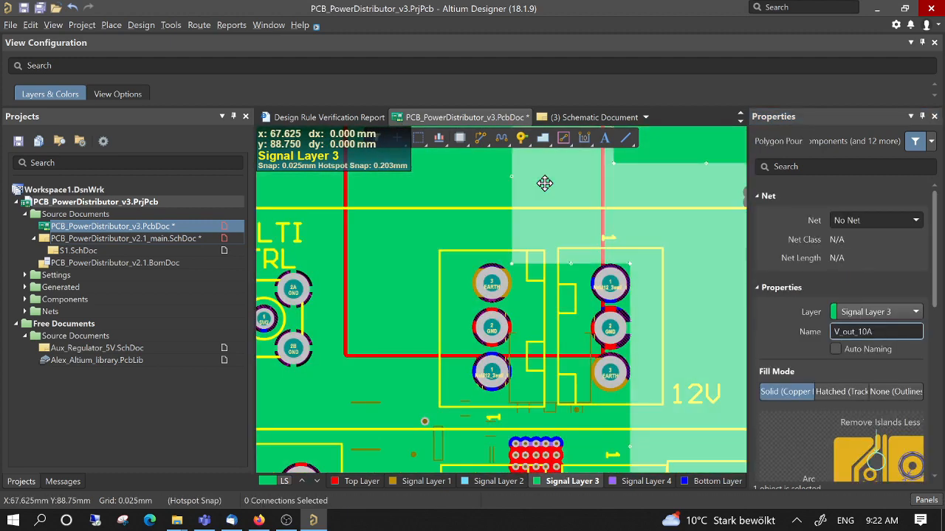
pyautogui.doubleClick(473, 193)
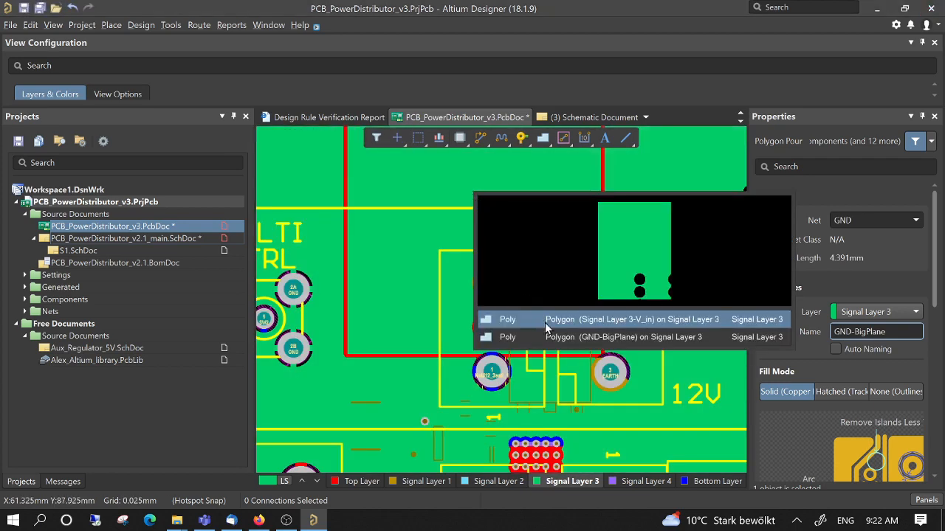
pyautogui.click(546, 325)
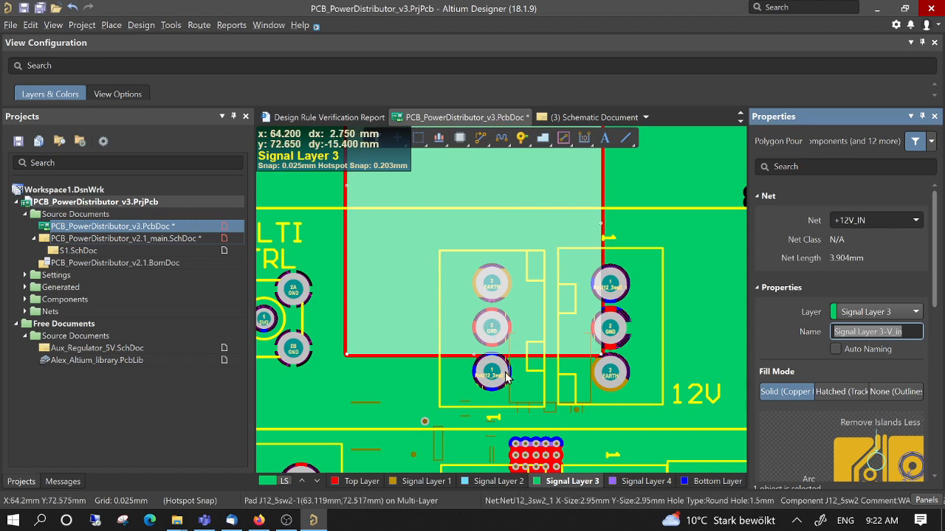
pyautogui.click(570, 235)
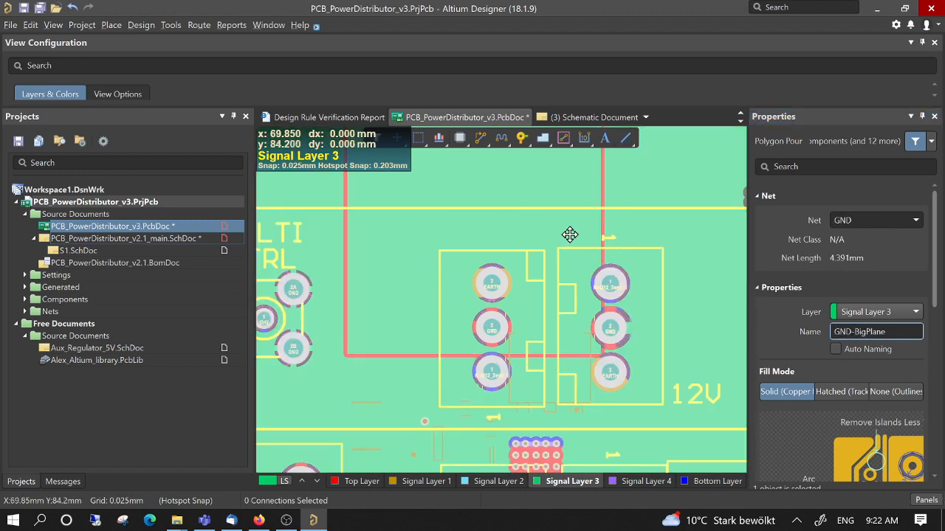
pyautogui.click(592, 213)
# - Turn on single-layer mode to display only Signal Layer 3
pyautogui.keyDown('ctrl'); pyautogui.scroll(-3, 589, 222); pyautogui.keyUp('ctrl')
pyautogui.scroll(3, 550, 240)
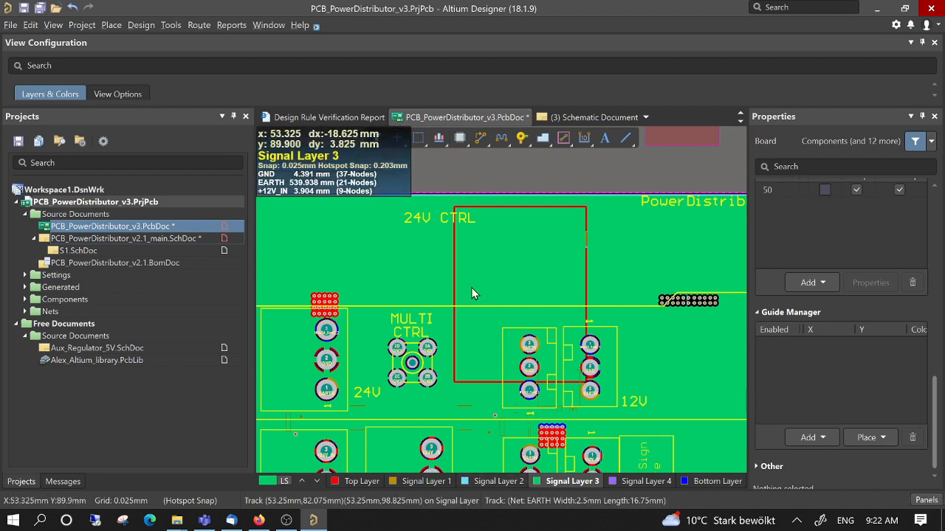
pyautogui.hotkey('shift', 's')
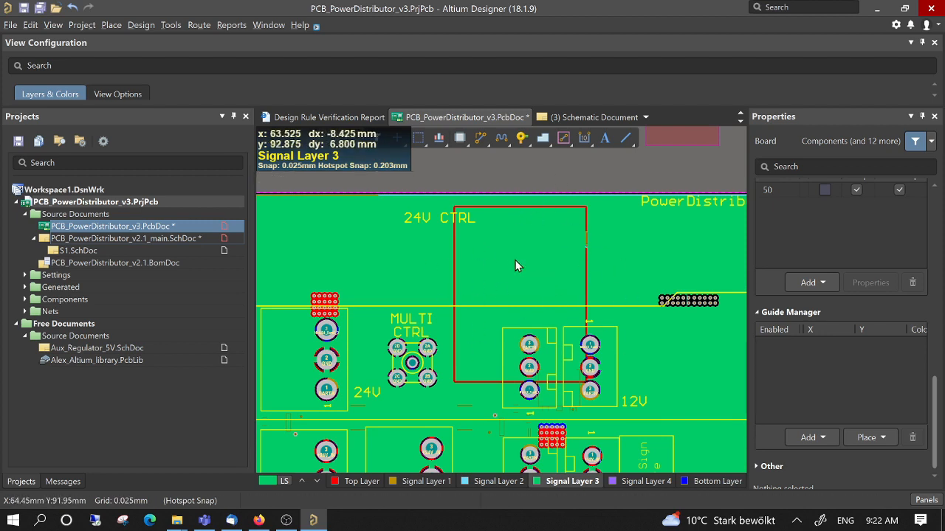
pyautogui.hotkey('shift', 's')
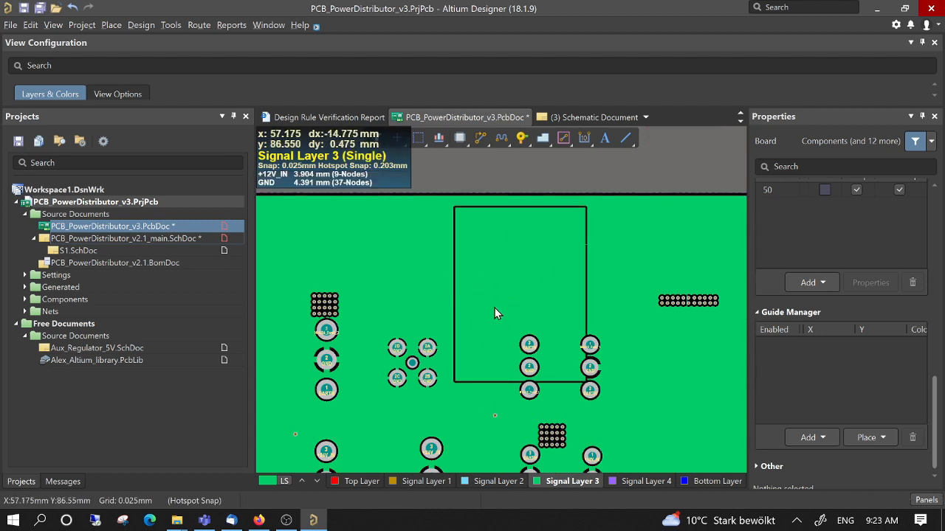
# - Examine the Signal Layer 3 copper across the board, especially around the +12V_IN polygon, and select GND-BigPlane
pyautogui.scroll(-6, 510, 328)
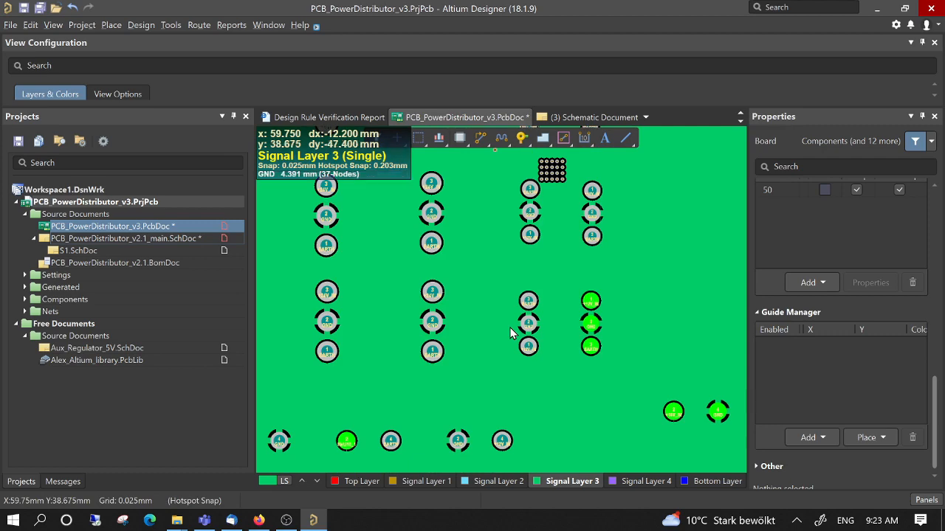
pyautogui.scroll(-3, 509, 327)
pyautogui.hscroll(-6, 509, 327)
pyautogui.hscroll(4, 510, 327)
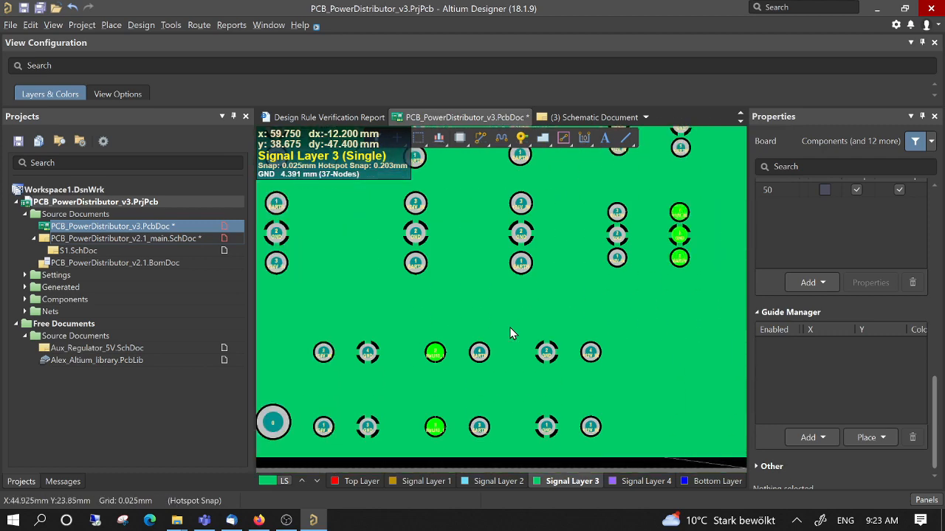
pyautogui.keyDown('ctrl'); pyautogui.scroll(3, 513, 300); pyautogui.keyUp('ctrl')
pyautogui.keyDown('ctrl'); pyautogui.scroll(-5, 513, 300); pyautogui.keyUp('ctrl')
pyautogui.keyDown('ctrl'); pyautogui.scroll(-1, 513, 300); pyautogui.keyUp('ctrl')
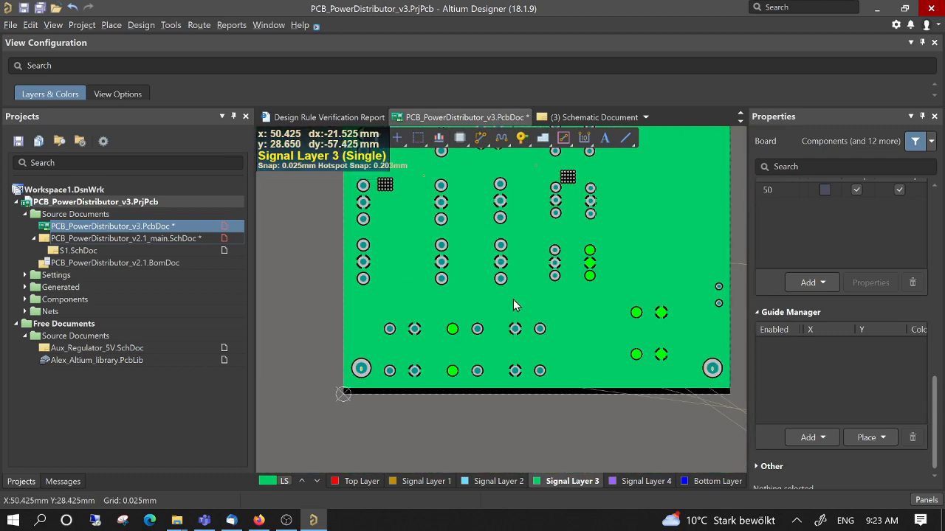
pyautogui.scroll(7, 513, 299)
pyautogui.keyDown('ctrl'); pyautogui.scroll(2, 540, 323); pyautogui.keyUp('ctrl')
pyautogui.keyDown('ctrl'); pyautogui.scroll(1, 589, 384); pyautogui.keyUp('ctrl')
pyautogui.keyDown('ctrl'); pyautogui.scroll(2, 618, 399); pyautogui.keyUp('ctrl')
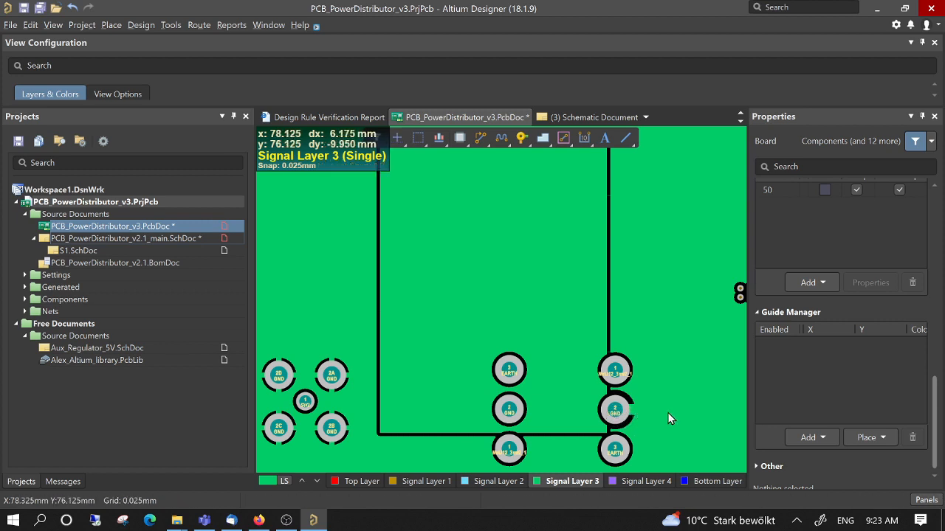
pyautogui.keyDown('ctrl'); pyautogui.scroll(-4, 668, 419); pyautogui.keyUp('ctrl')
pyautogui.click(603, 338)
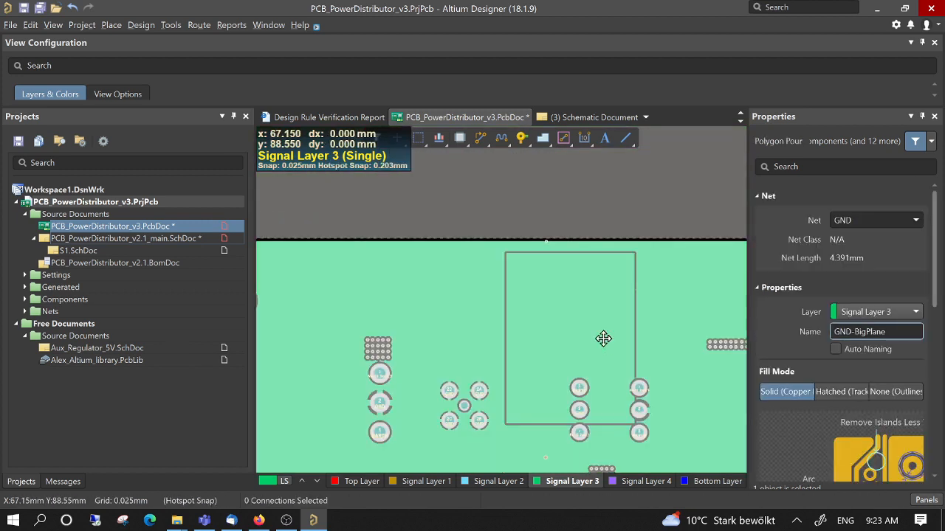
# - Delete the Signal Layer 3-V_in polygon of net +12V_IN from Signal Layer 3
pyautogui.click(603, 339)
pyautogui.click(472, 302)
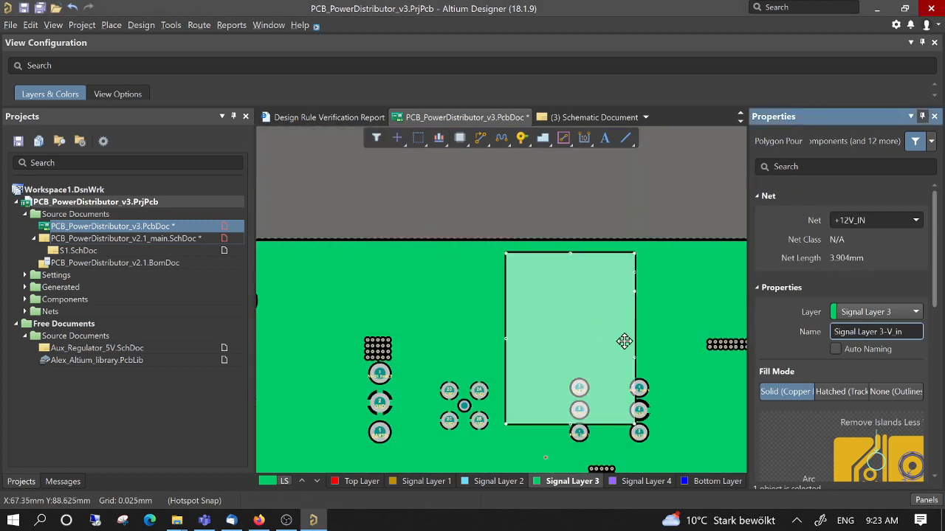
pyautogui.press('Delete')
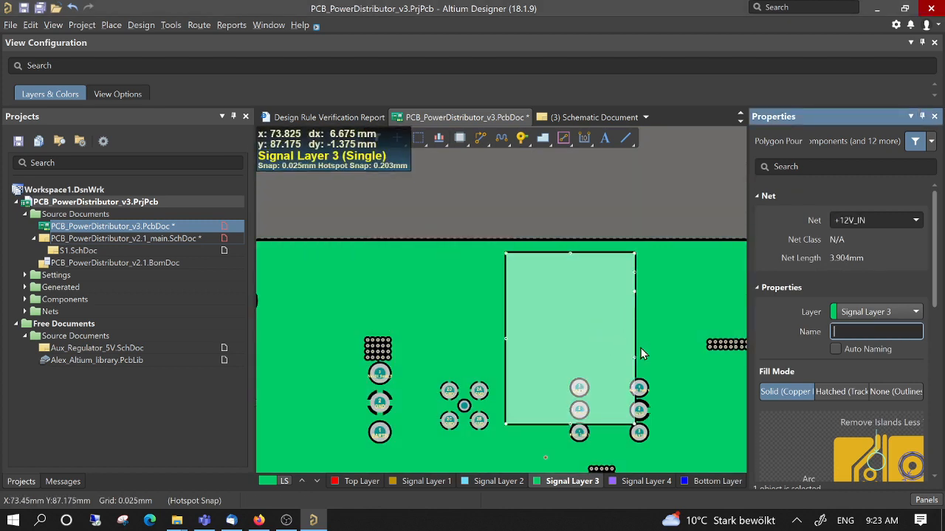
pyautogui.click(586, 331)
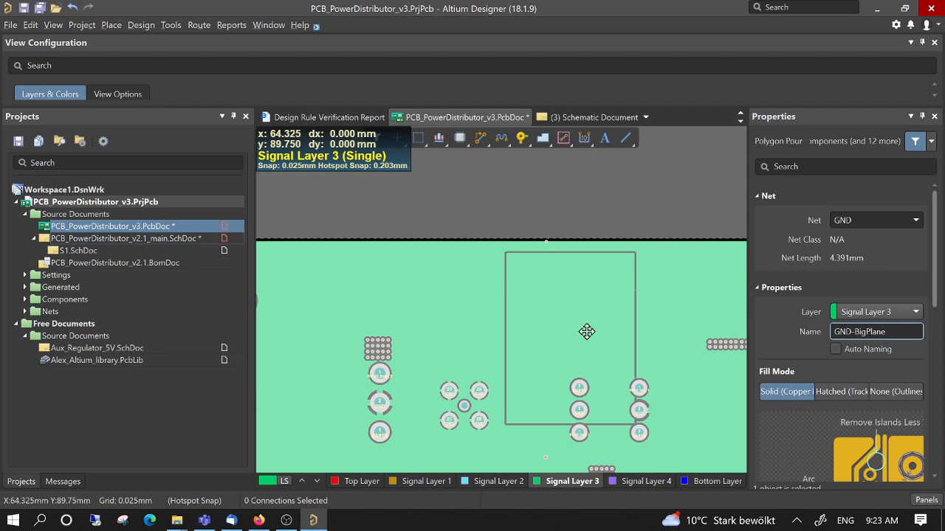
pyautogui.click(586, 331)
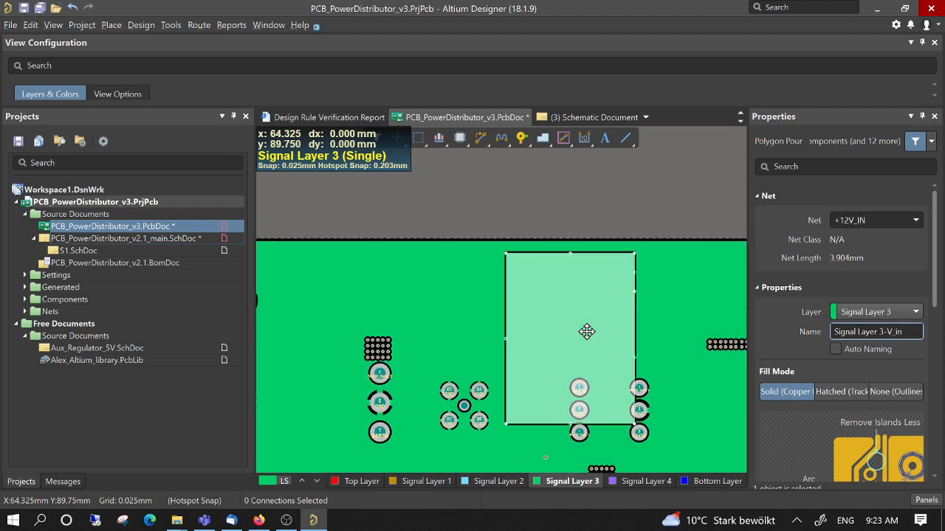
pyautogui.press('Delete')
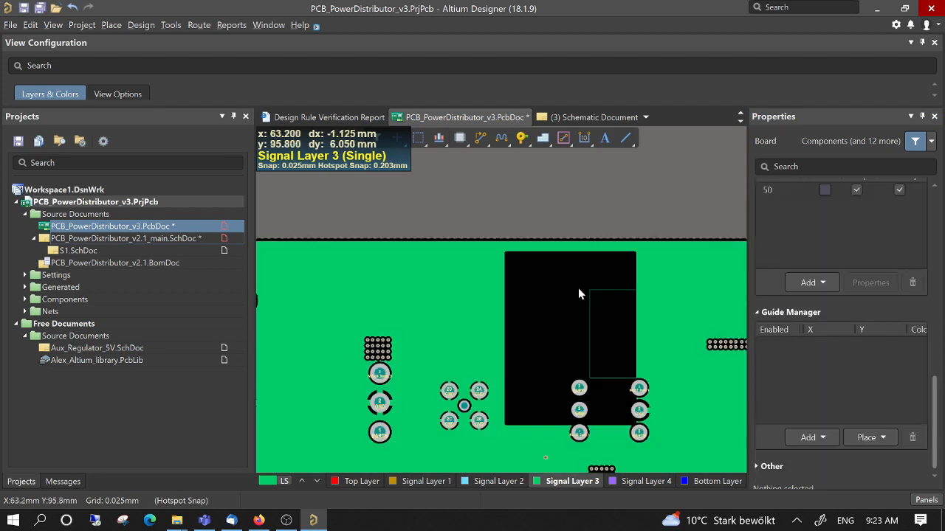
# - Repour all polygons so the GND plane fills the area of the deleted +12V_IN polygon
pyautogui.keyDown('ctrl'); pyautogui.scroll(-1, 574, 306); pyautogui.keyUp('ctrl')
pyautogui.keyDown('ctrl'); pyautogui.scroll(-1, 573, 306); pyautogui.keyUp('ctrl')
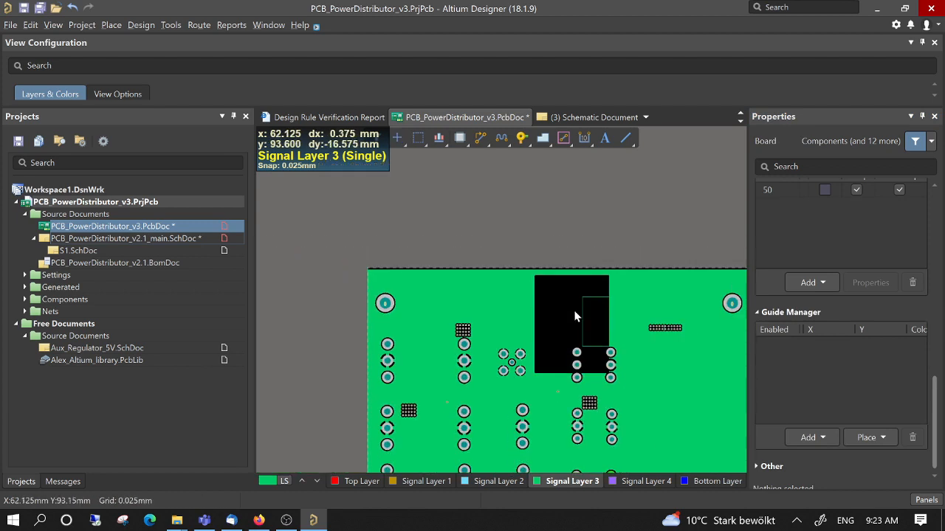
pyautogui.press('t')
pyautogui.press('g')
pyautogui.press('a')
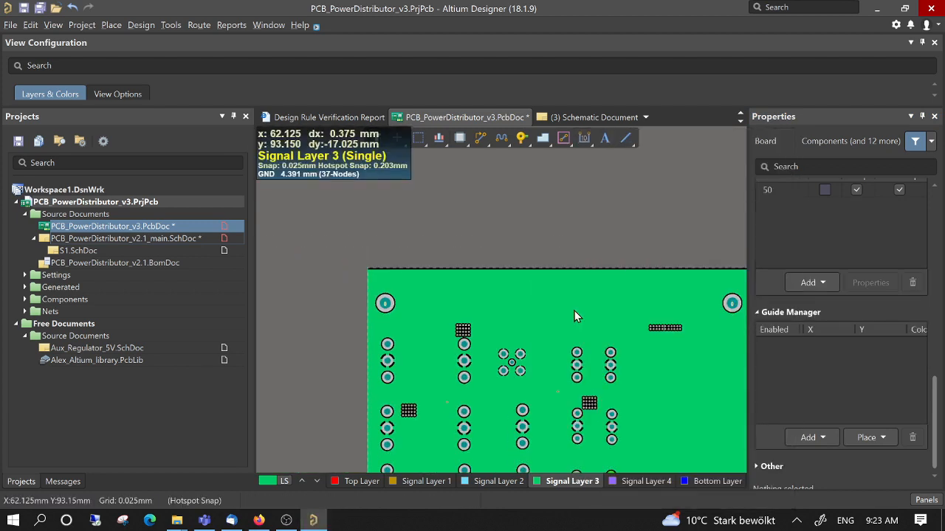
# - Examine the GND-BigPlane copper on Signal Layer 3 and its connections to the connector pads
pyautogui.keyDown('ctrl'); pyautogui.scroll(-2, 573, 310); pyautogui.keyUp('ctrl')
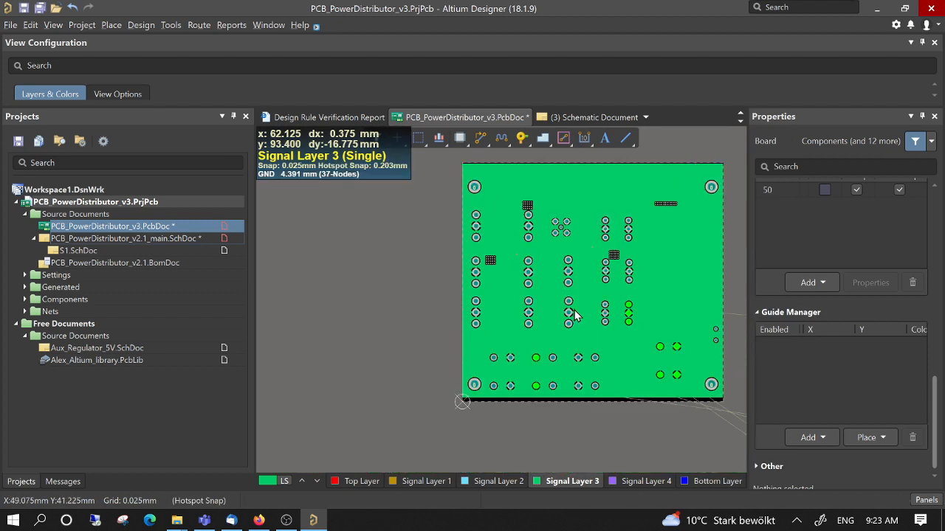
pyautogui.click(644, 286)
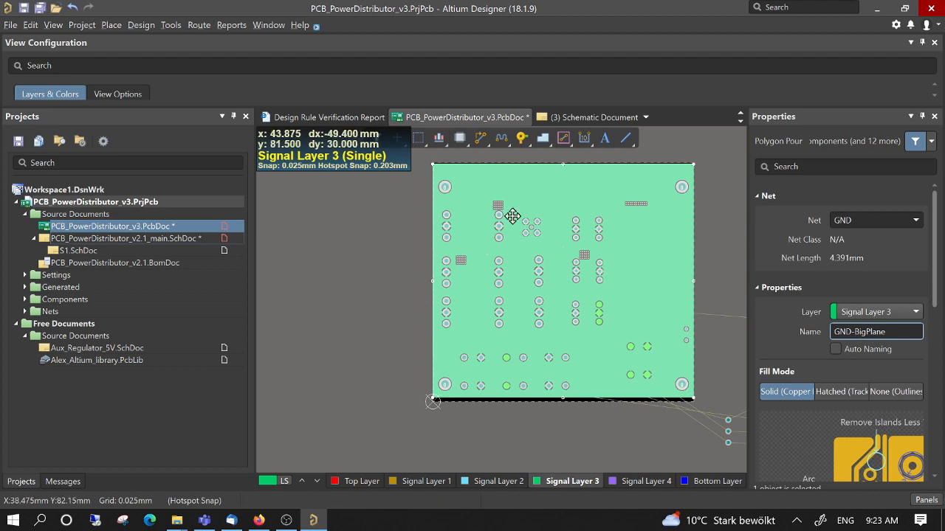
pyautogui.keyDown('ctrl'); pyautogui.scroll(5, 572, 246); pyautogui.keyUp('ctrl')
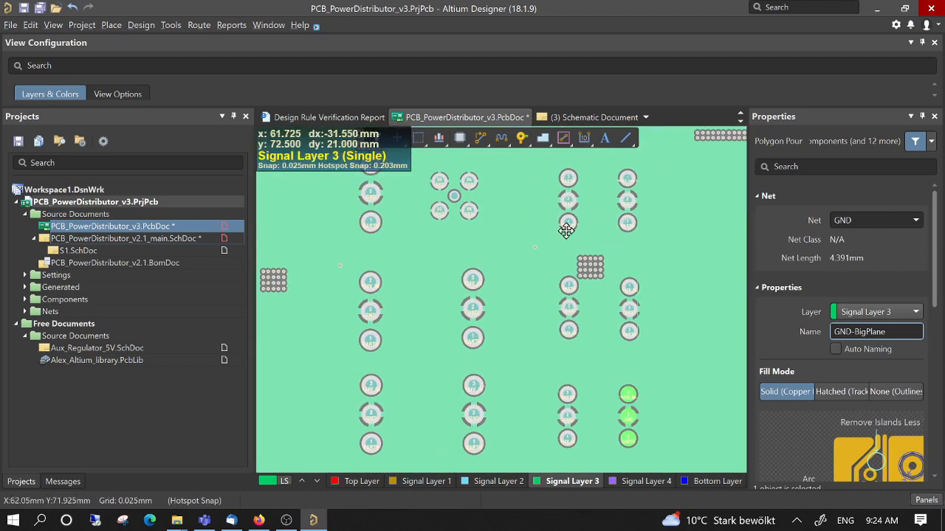
pyautogui.keyDown('ctrl'); pyautogui.scroll(4, 579, 220); pyautogui.keyUp('ctrl')
pyautogui.scroll(3, 590, 207)
pyautogui.click(593, 265)
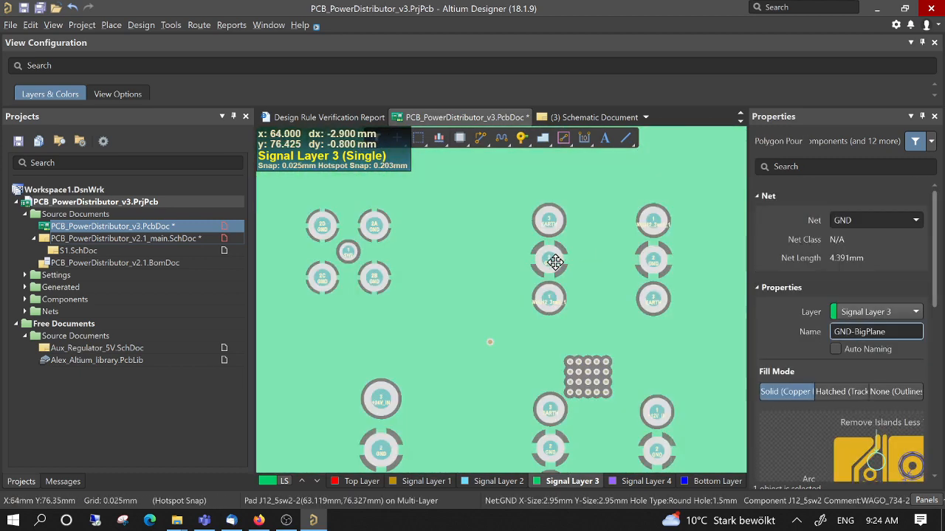
pyautogui.click(555, 261)
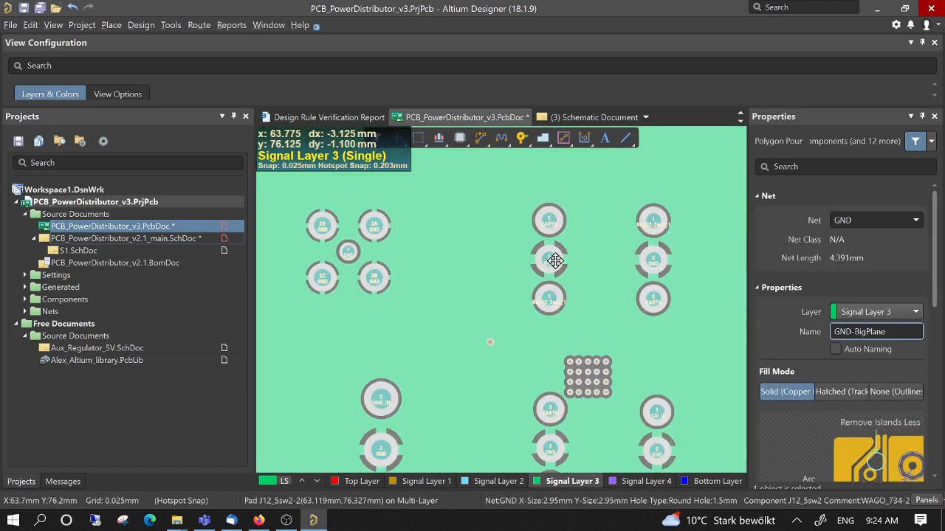
pyautogui.click(599, 264)
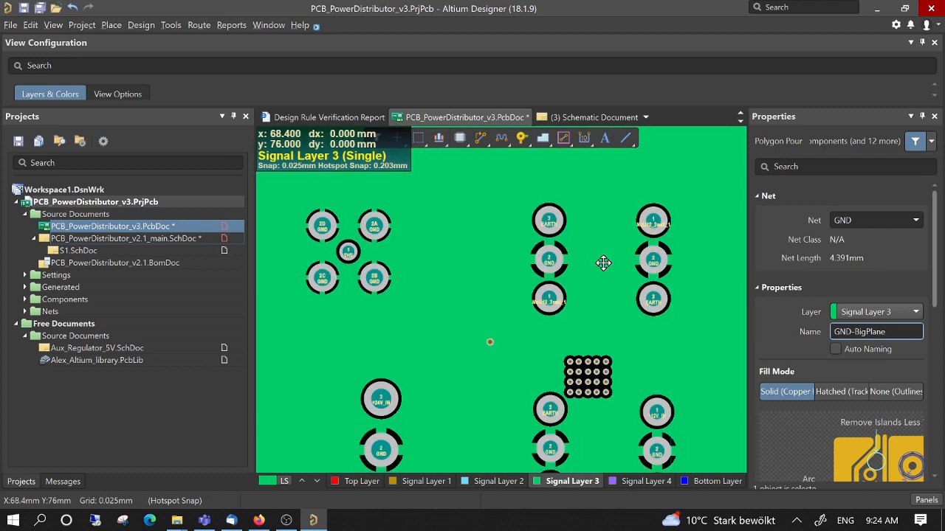
# - Assign the GND-BigPlane polygon on Signal Layer 3 to the EARTH net
pyautogui.click(626, 237)
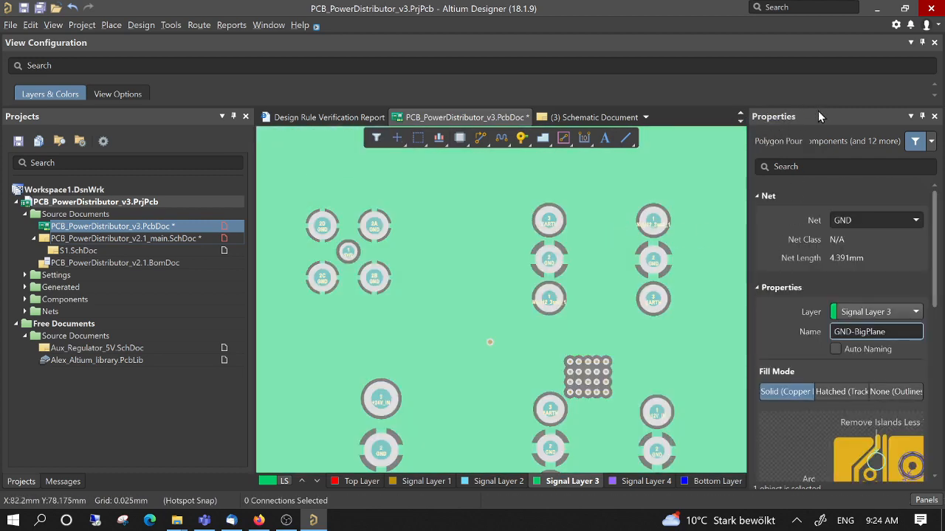
pyautogui.click(915, 222)
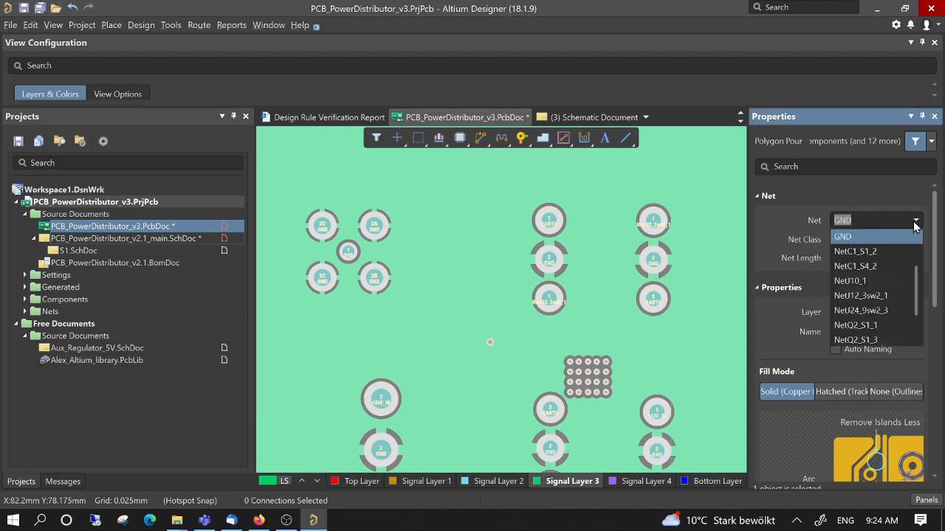
pyautogui.scroll(3, 870, 251)
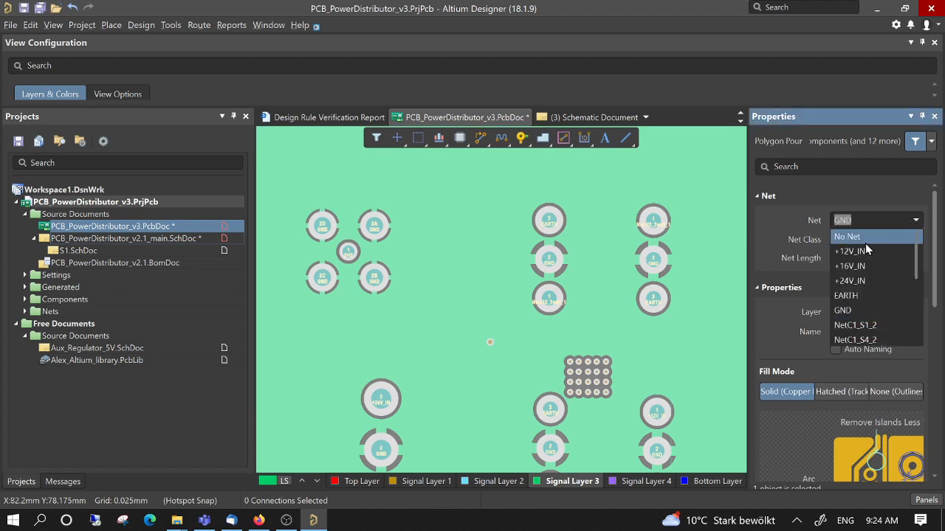
pyautogui.click(839, 296)
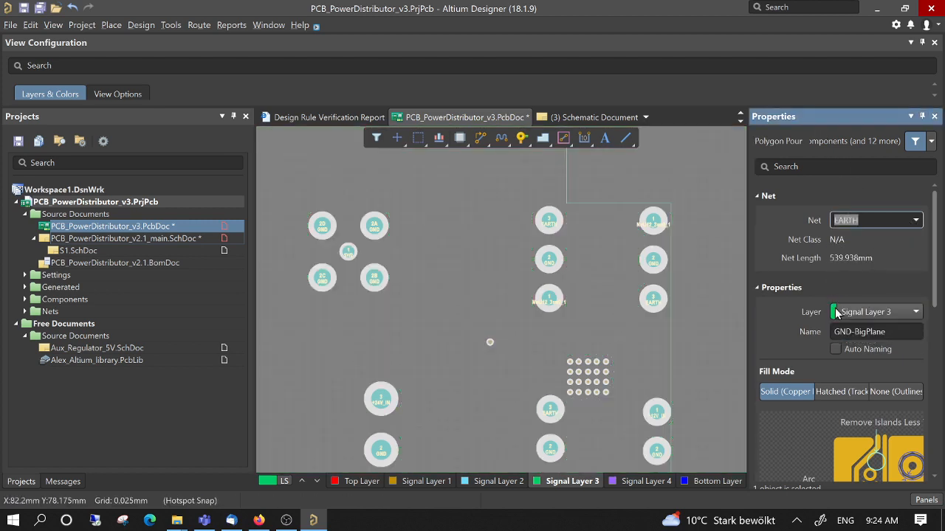
# - Repour all polygons to rebuild the Signal Layer 3 plane on the EARTH net
pyautogui.click(723, 289)
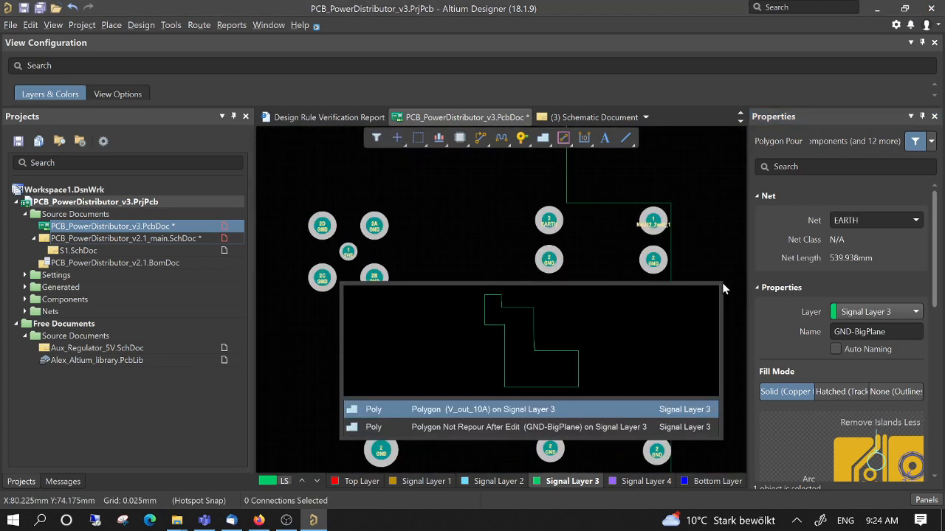
pyautogui.click(726, 265)
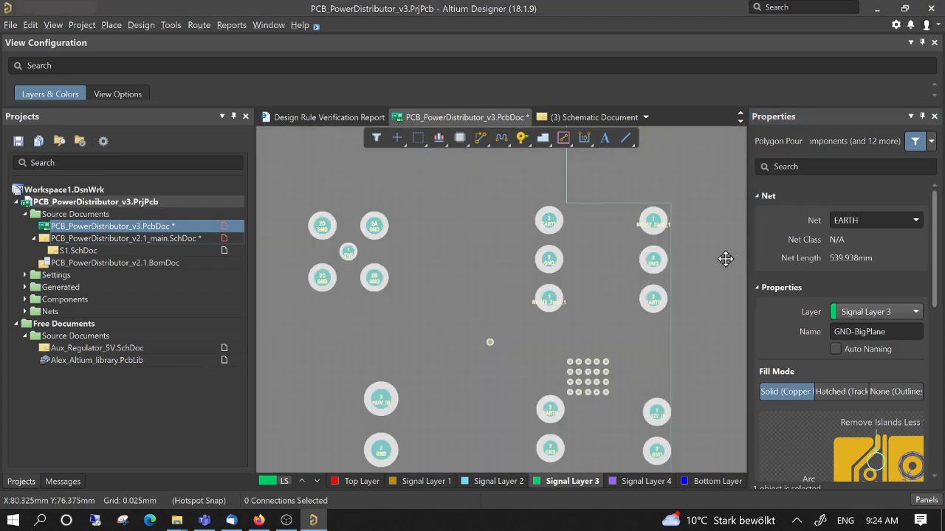
pyautogui.click(727, 264)
pyautogui.hotkey('shift', 'h')
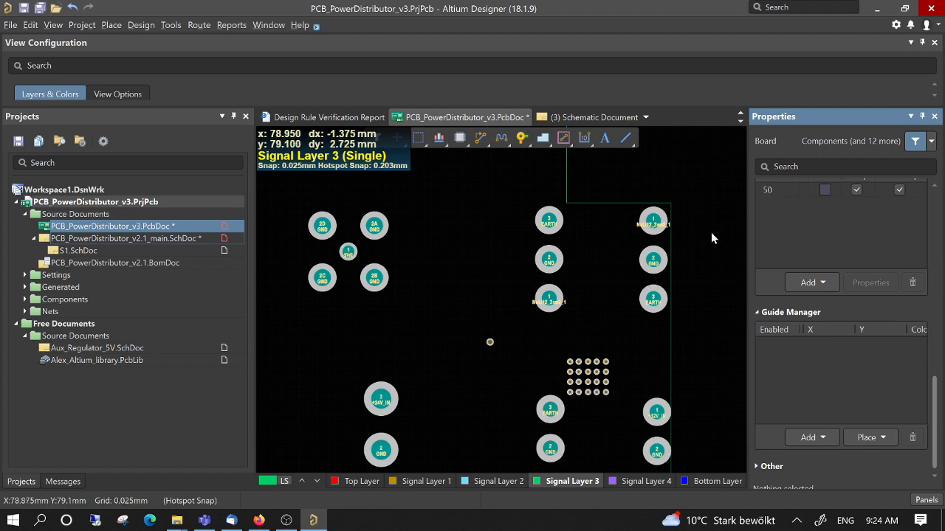
pyautogui.click(711, 232)
pyautogui.press('t')
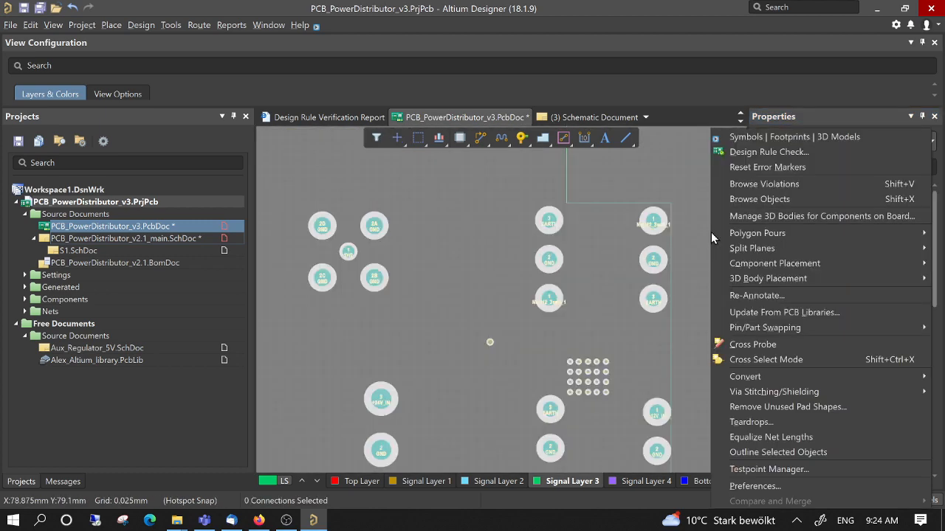
pyautogui.press('g')
pyautogui.press('a')
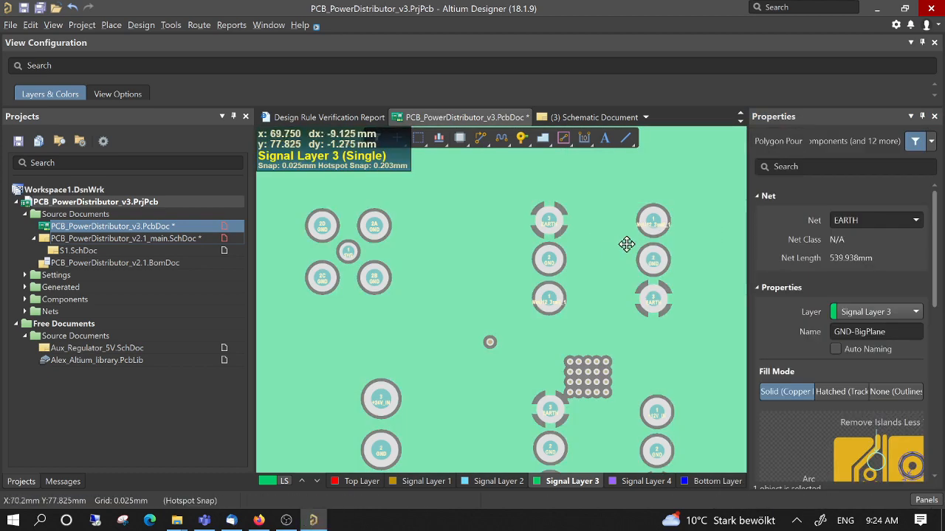
# - Examine the repoured EARTH plane on Signal Layer 3 and its pad connections across the whole board
pyautogui.keyDown('ctrl'); pyautogui.scroll(1, 551, 219); pyautogui.keyUp('ctrl')
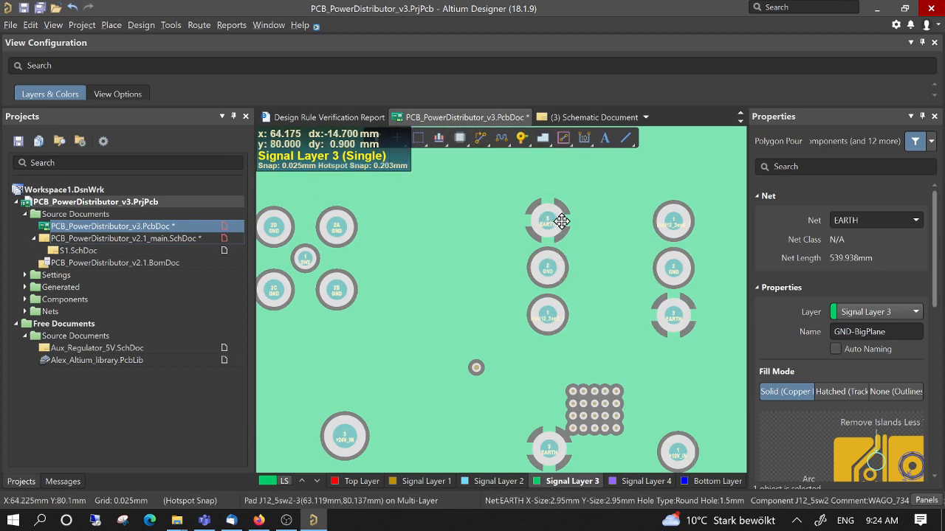
pyautogui.keyDown('ctrl'); pyautogui.scroll(-4, 563, 229); pyautogui.keyUp('ctrl')
pyautogui.keyDown('ctrl'); pyautogui.scroll(-4, 563, 229); pyautogui.keyUp('ctrl')
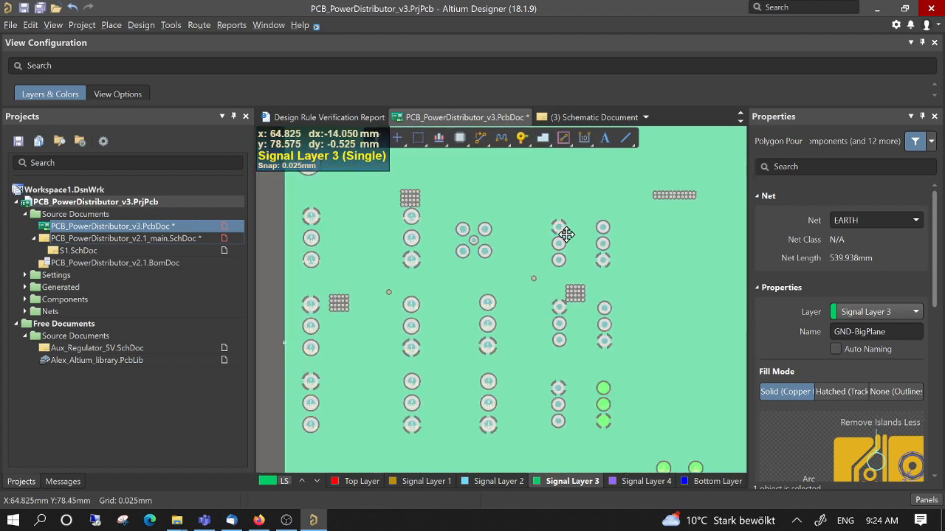
pyautogui.keyDown('shift'); pyautogui.hscroll(2, 623, 275); pyautogui.keyUp('shift')
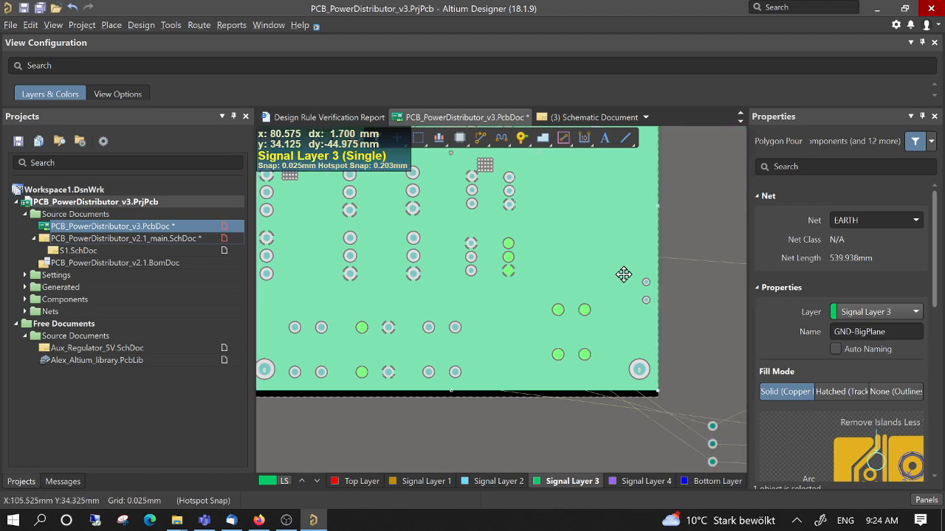
pyautogui.click(670, 275)
pyautogui.keyDown('ctrl'); pyautogui.scroll(-1, 669, 273); pyautogui.keyUp('ctrl')
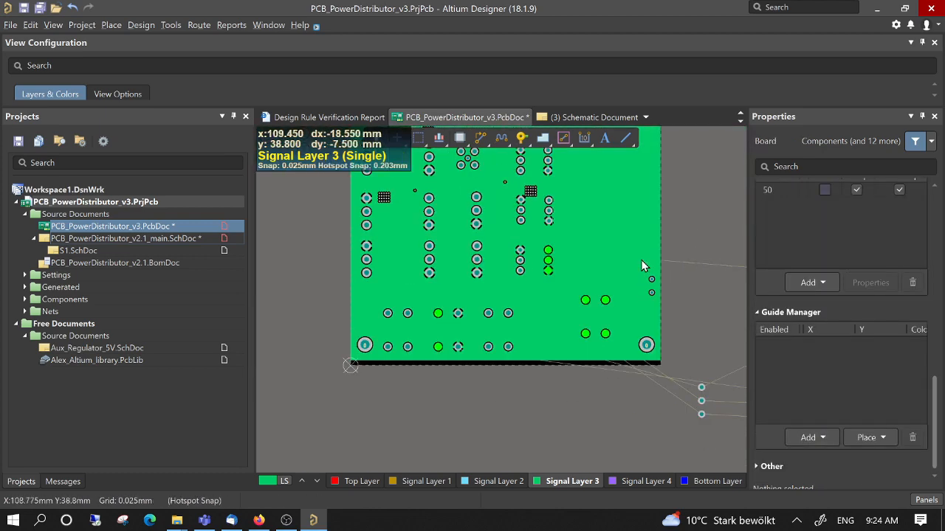
pyautogui.scroll(3, 636, 259)
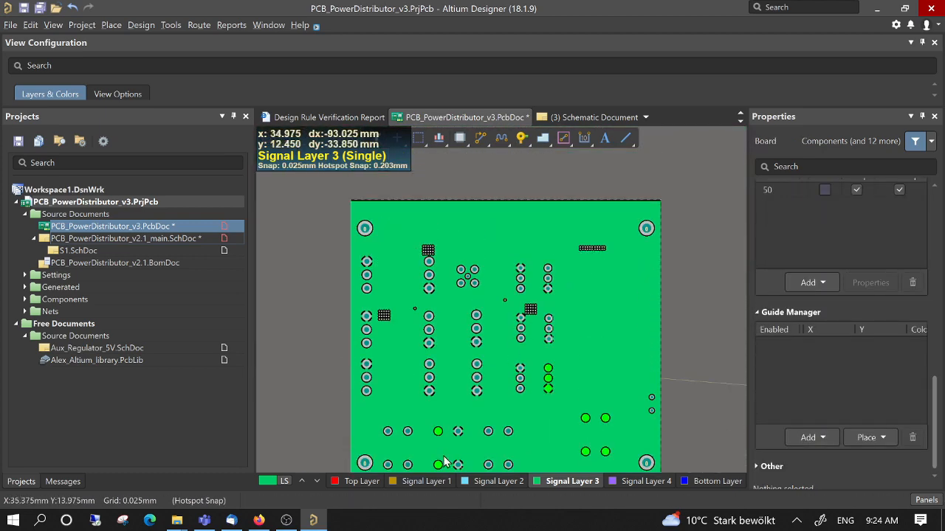
# - Review the copper on Signal Layer 1, Signal Layer 2, the Top Layer and the Bottom Layer one at a time
pyautogui.click(427, 481)
pyautogui.click(495, 481)
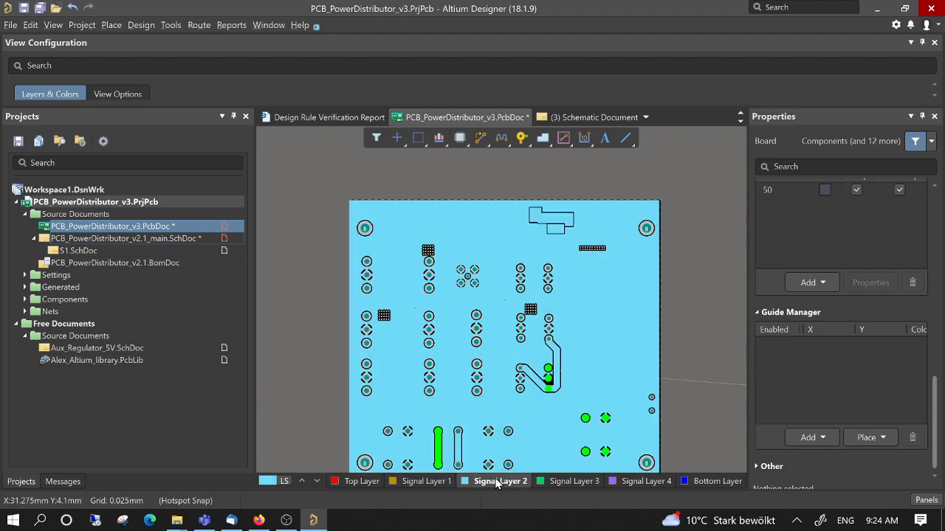
pyautogui.click(357, 480)
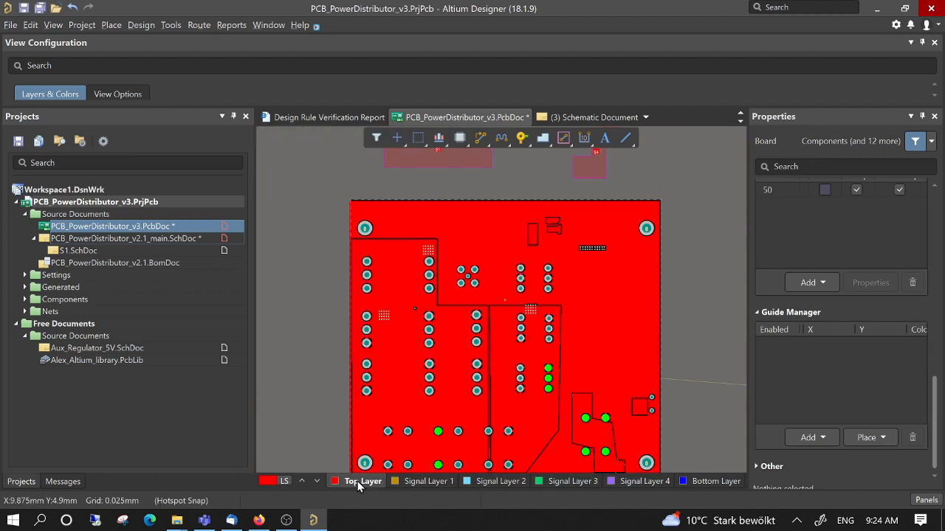
pyautogui.scroll(-3, 425, 425)
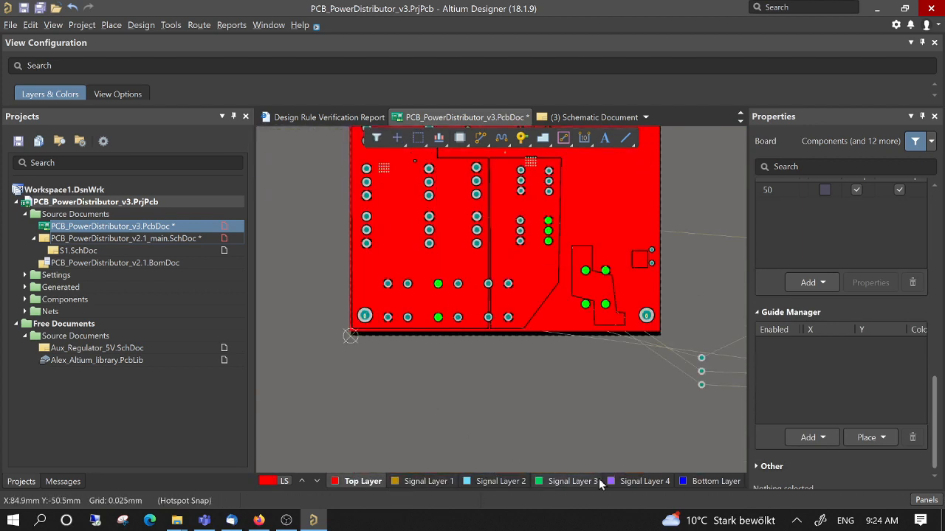
pyautogui.click(701, 482)
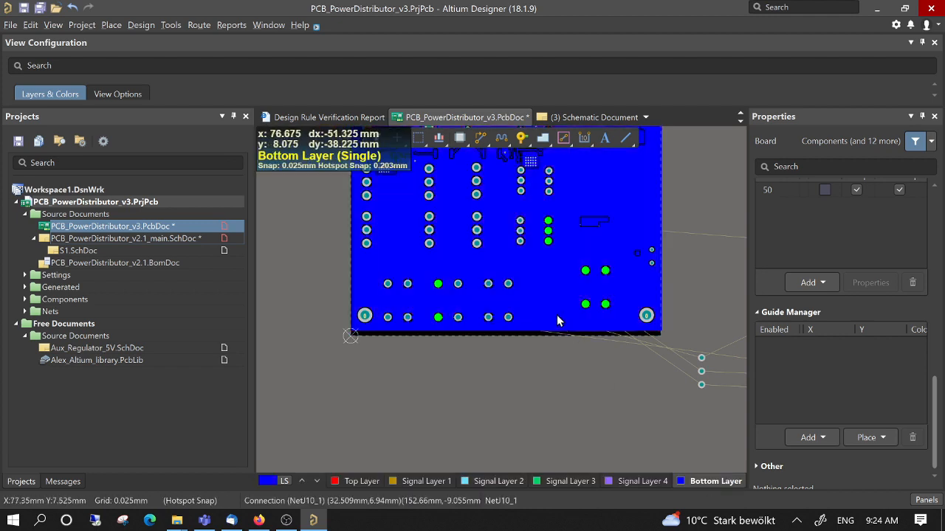
pyautogui.scroll(2, 556, 315)
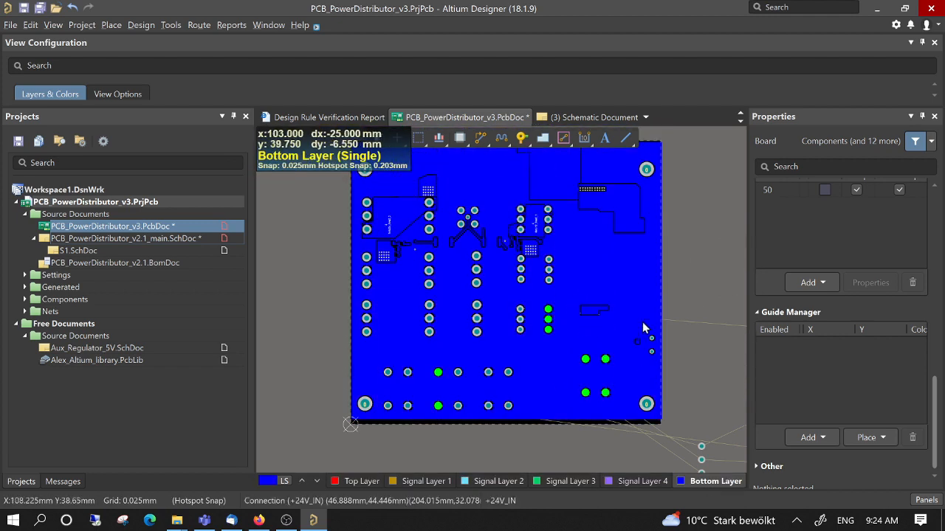
pyautogui.click(170, 25)
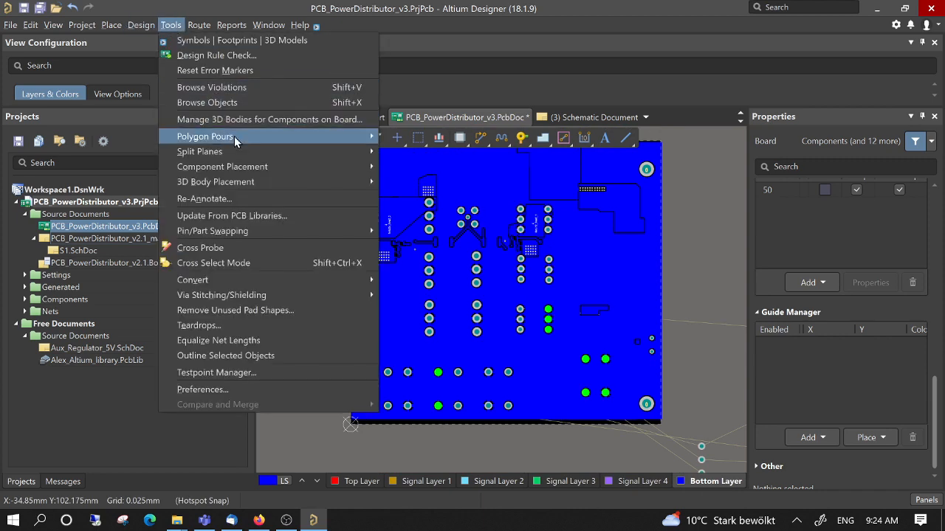
pyautogui.moveTo(234, 138)
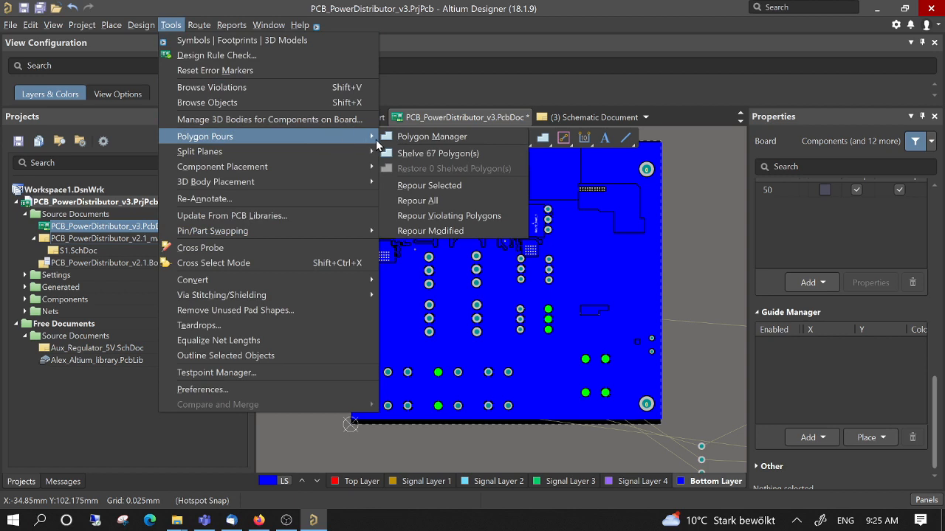
pyautogui.press('Escape')
pyautogui.press('Escape')
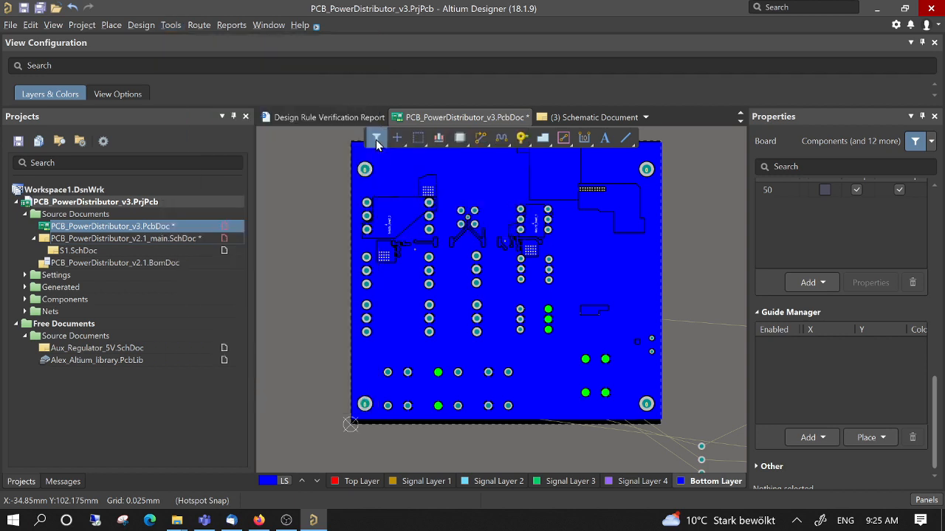
# - Start a polygon pour on the Bottom Layer and set the snap grid to 1.000 mm for its outline
pyautogui.click(110, 26)
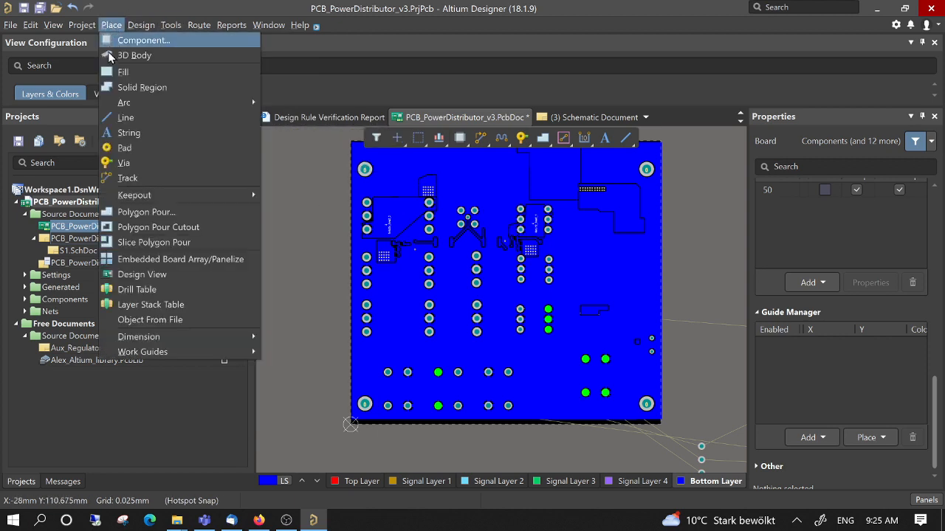
pyautogui.click(145, 213)
pyautogui.keyDown('ctrl'); pyautogui.scroll(1, 540, 399); pyautogui.keyUp('ctrl')
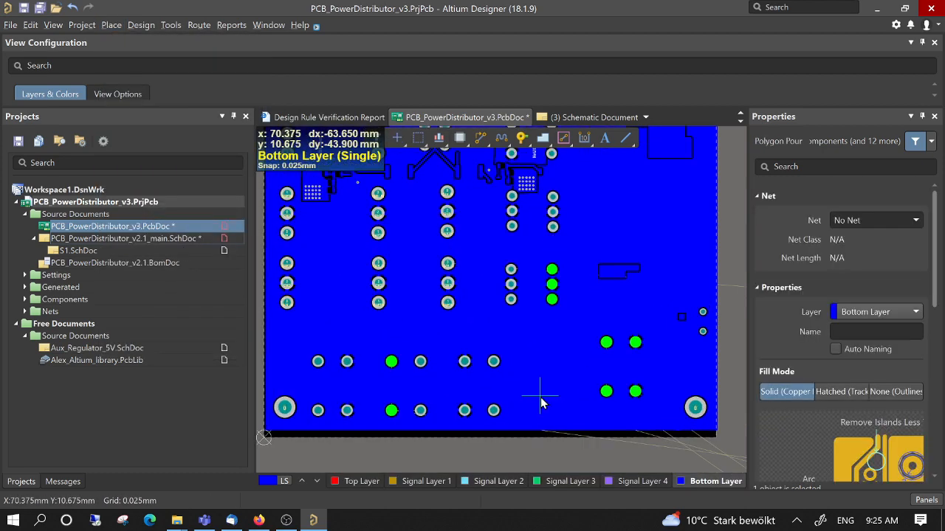
pyautogui.keyDown('ctrl'); pyautogui.scroll(3, 540, 399); pyautogui.keyUp('ctrl')
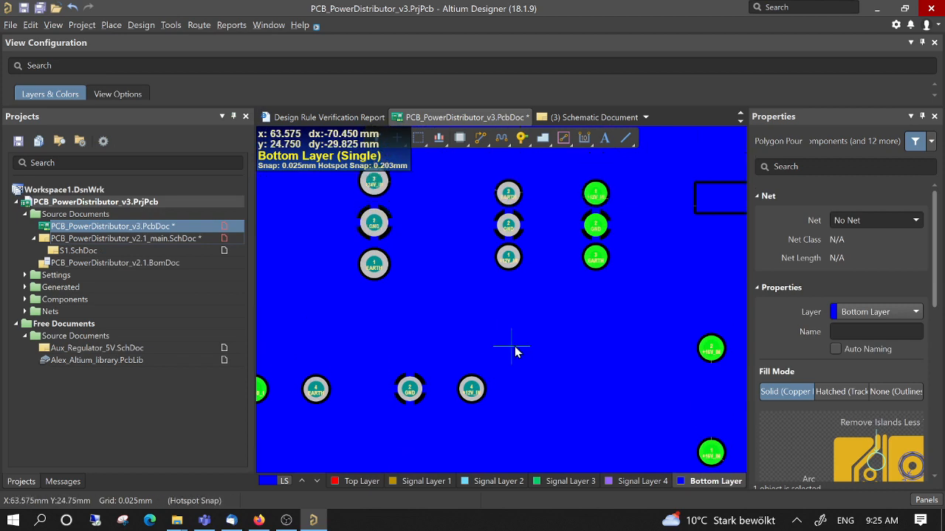
pyautogui.scroll(-4, 510, 358)
pyautogui.click(528, 413)
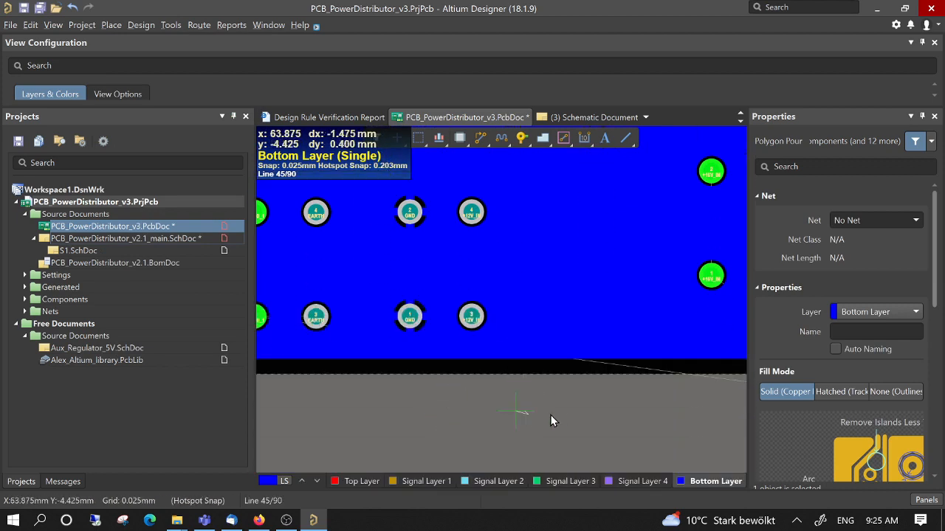
pyautogui.keyDown('ctrl'); pyautogui.scroll(2, 549, 414); pyautogui.keyUp('ctrl')
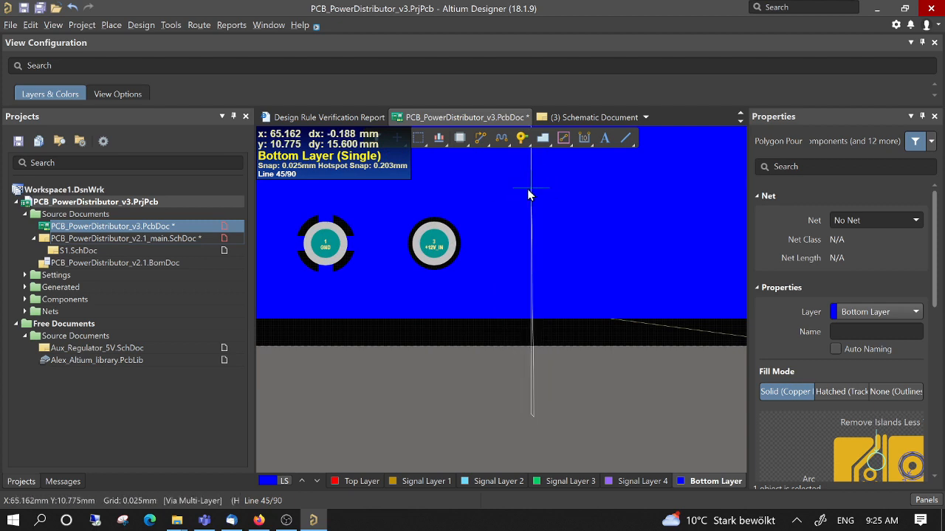
pyautogui.press('g')
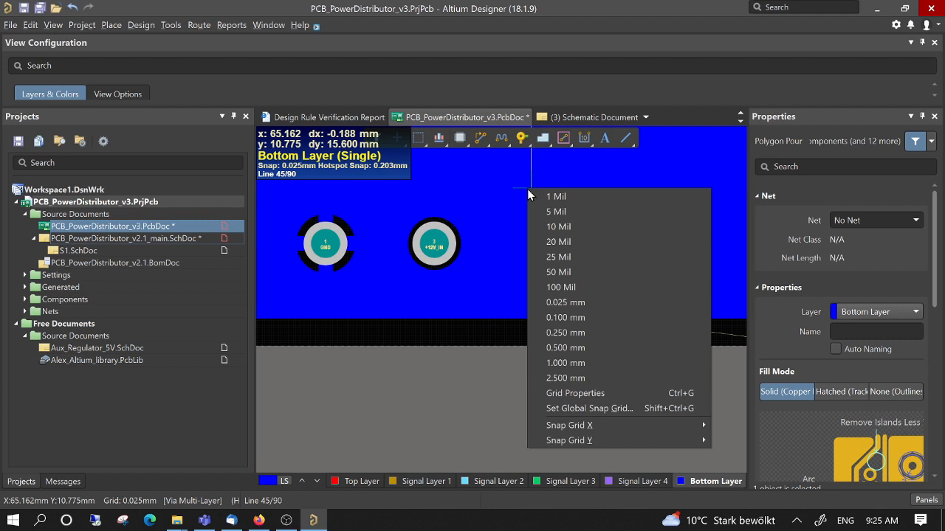
pyautogui.click(572, 360)
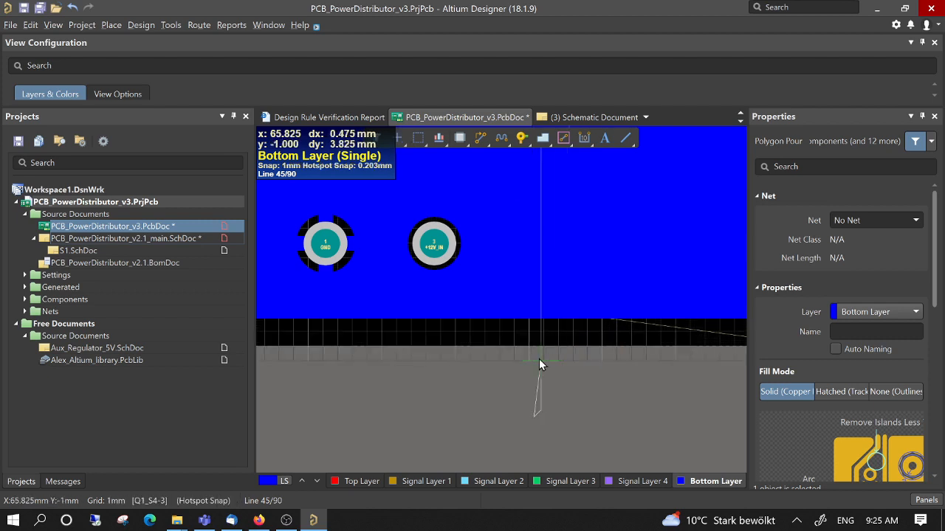
pyautogui.rightClick(512, 316)
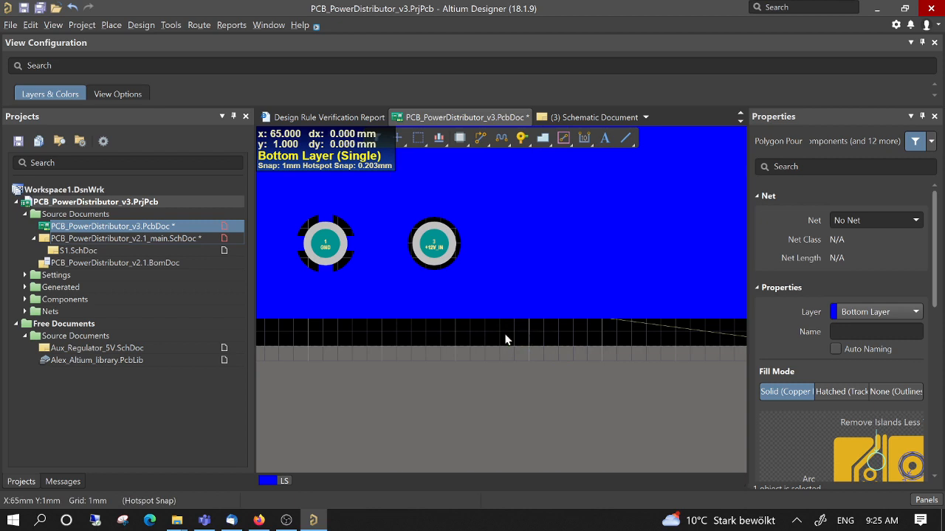
# - Draw a 10 mm square polygon outline around the +12V_IN pad, from X 55, Y 1 to X 65, Y 11 mm, across the board's lower copper edge
pyautogui.click(528, 330)
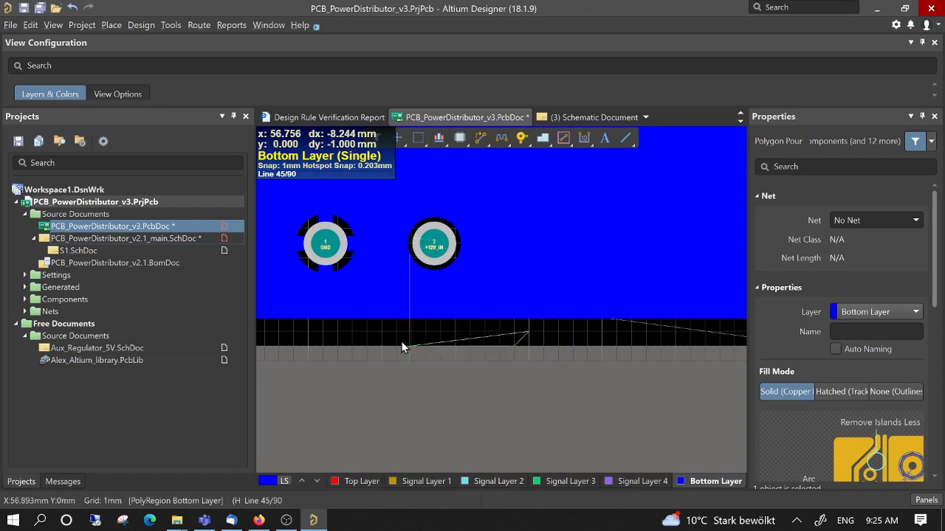
pyautogui.click(382, 331)
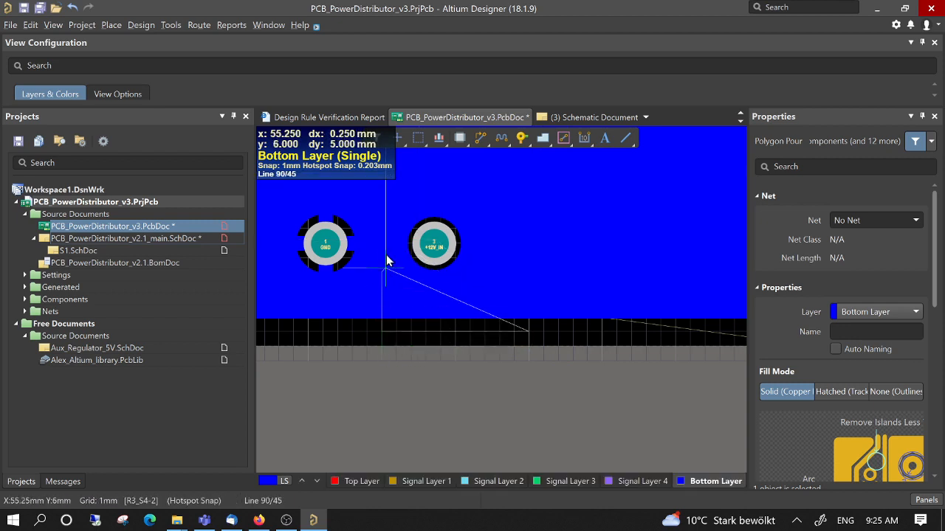
pyautogui.click(381, 187)
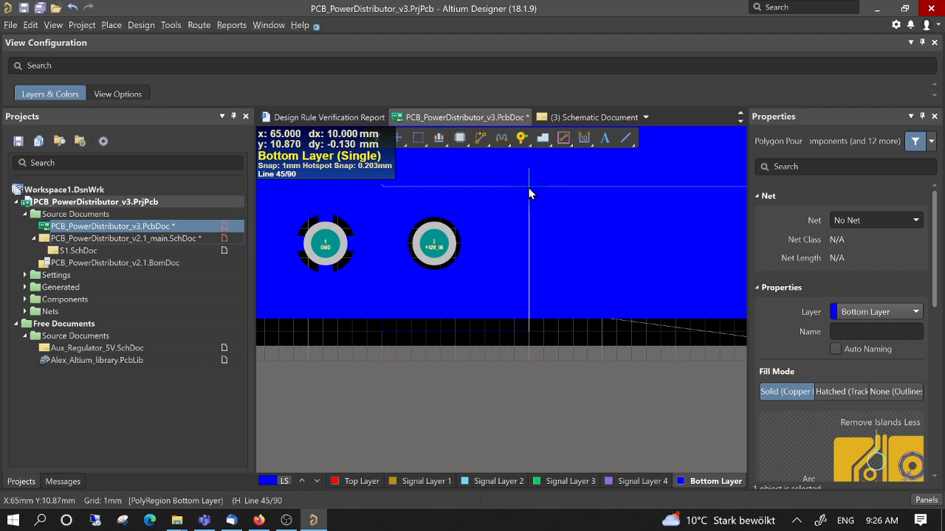
pyautogui.click(528, 185)
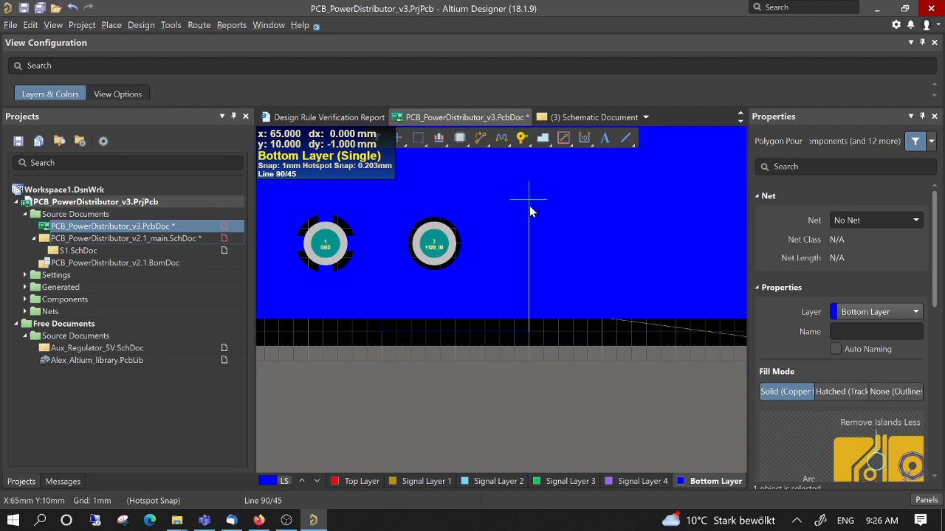
pyautogui.click(530, 331)
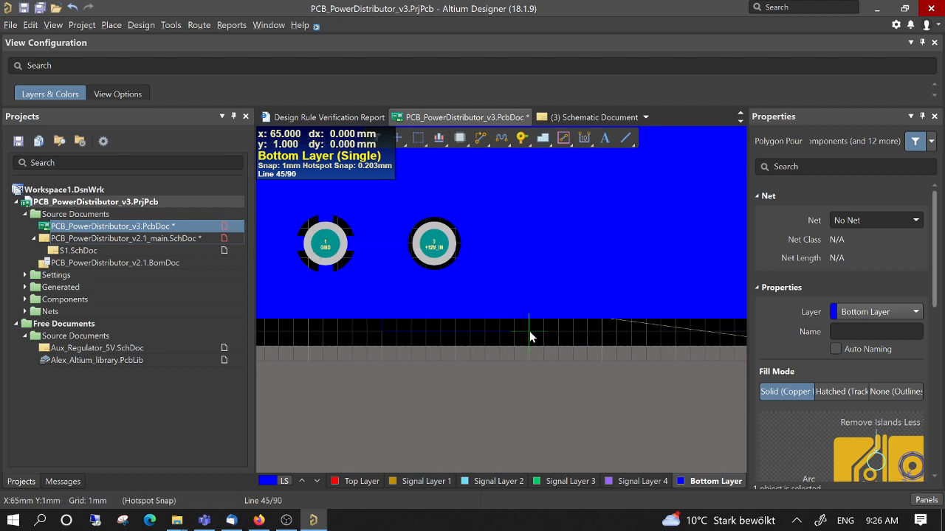
pyautogui.press('space')
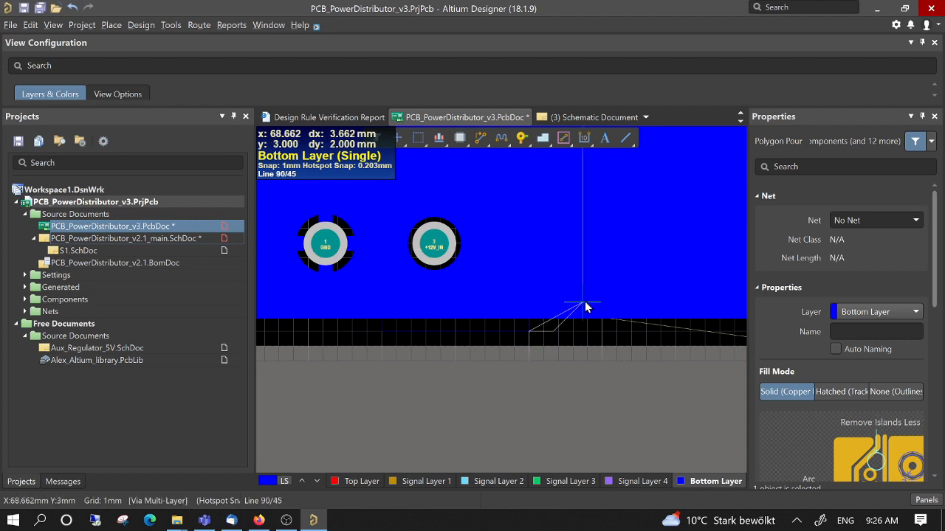
pyautogui.rightClick(580, 306)
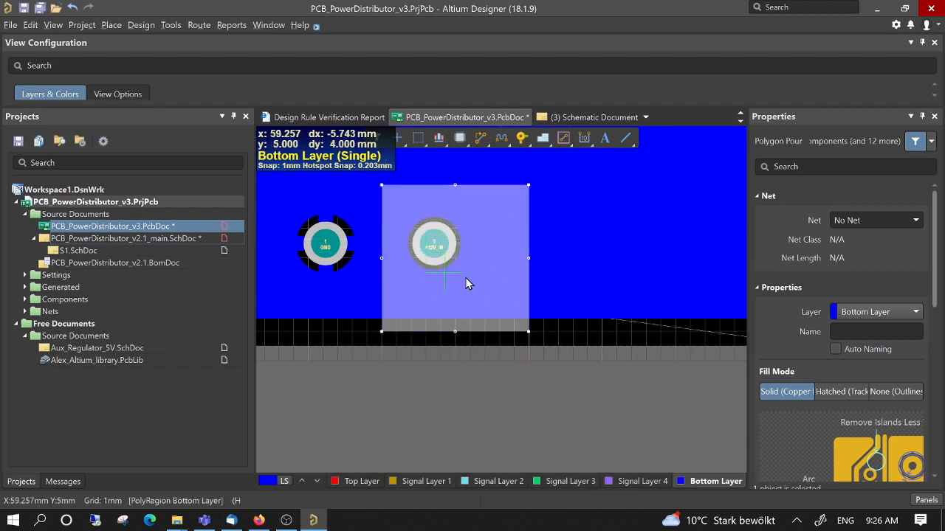
# - Try to name the polygon pour NEW_POLY while the placement command is still active
pyautogui.rightClick(375, 292)
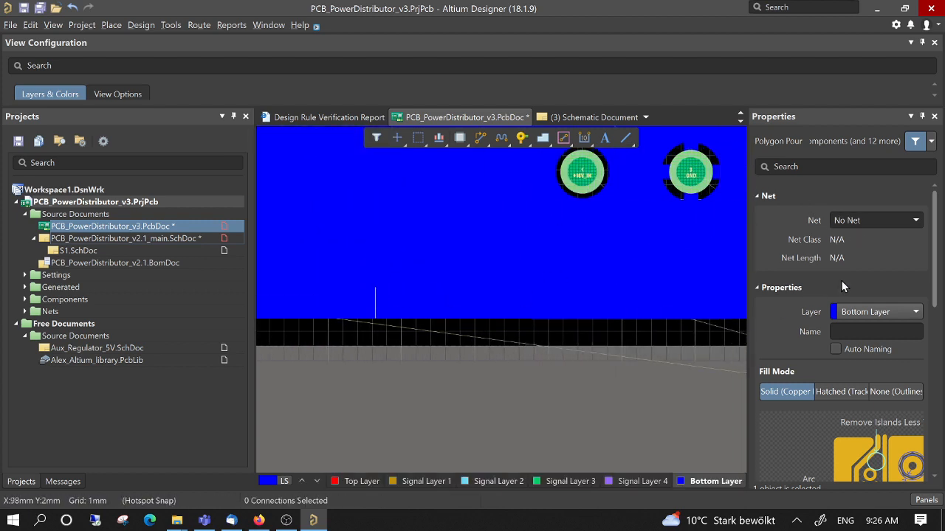
pyautogui.click(847, 331)
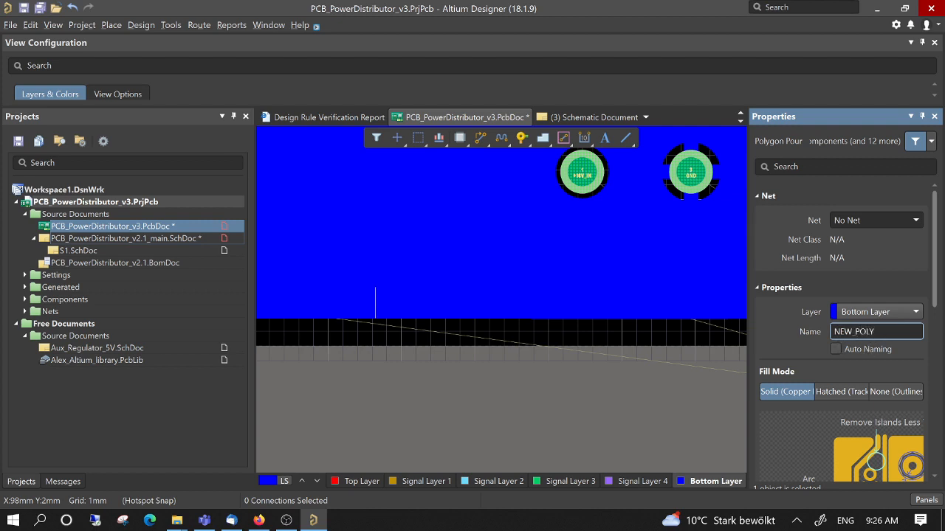
pyautogui.click(570, 388)
# - Assign the new square polygon on the Bottom Layer to the +12V_IN net
pyautogui.keyDown('shift'); pyautogui.scroll(3, 443, 310); pyautogui.keyUp('shift')
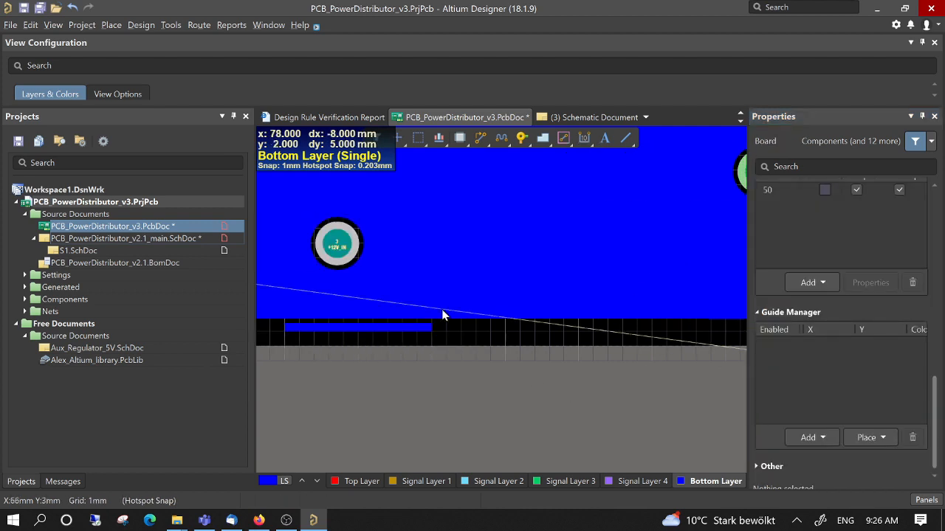
pyautogui.keyDown('shift'); pyautogui.scroll(2, 443, 315); pyautogui.keyUp('shift')
pyautogui.scroll(1, 459, 266)
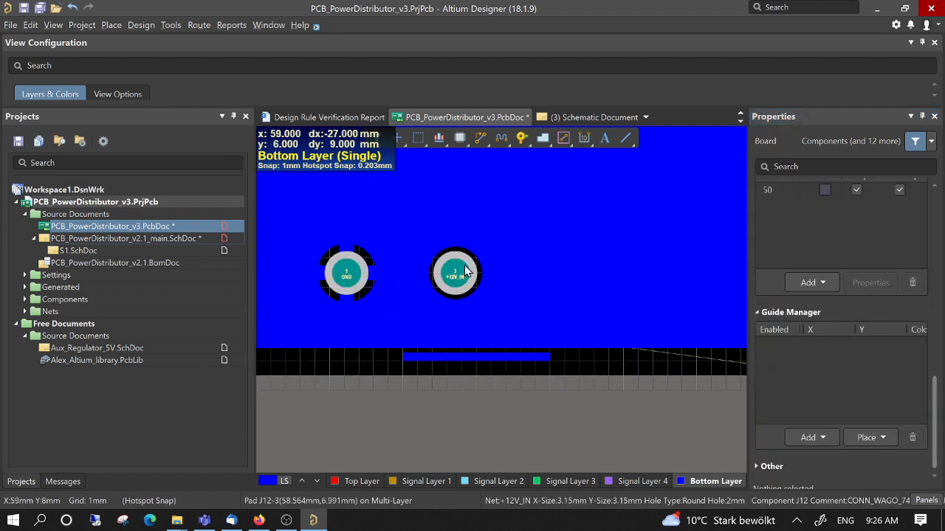
pyautogui.click(499, 350)
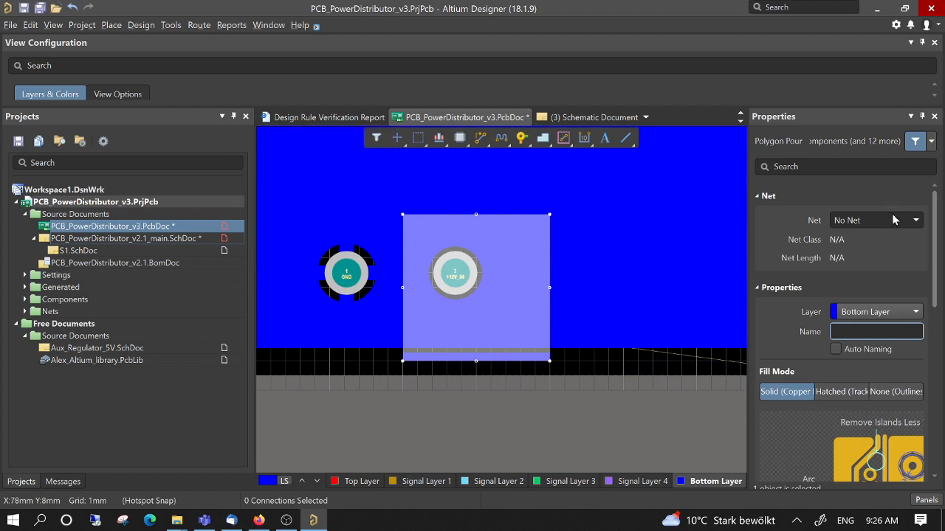
pyautogui.click(913, 220)
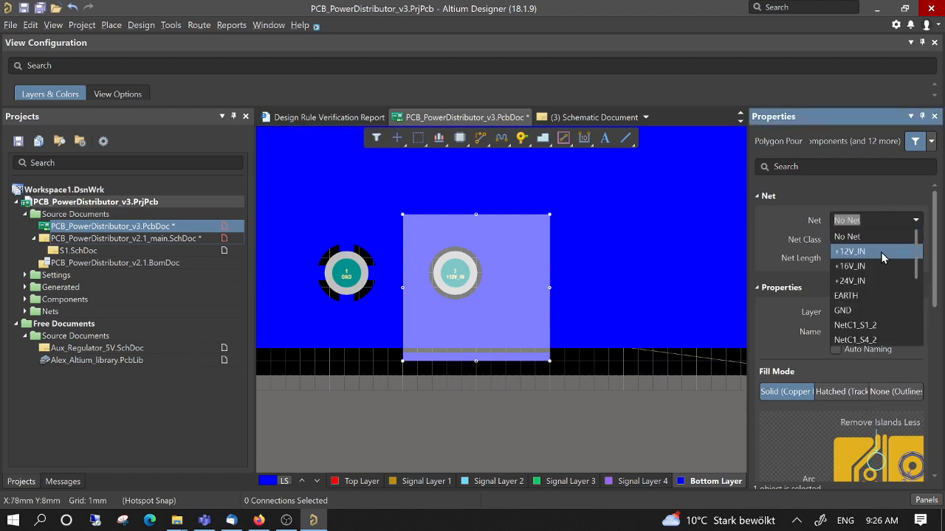
pyautogui.click(881, 251)
pyautogui.click(590, 412)
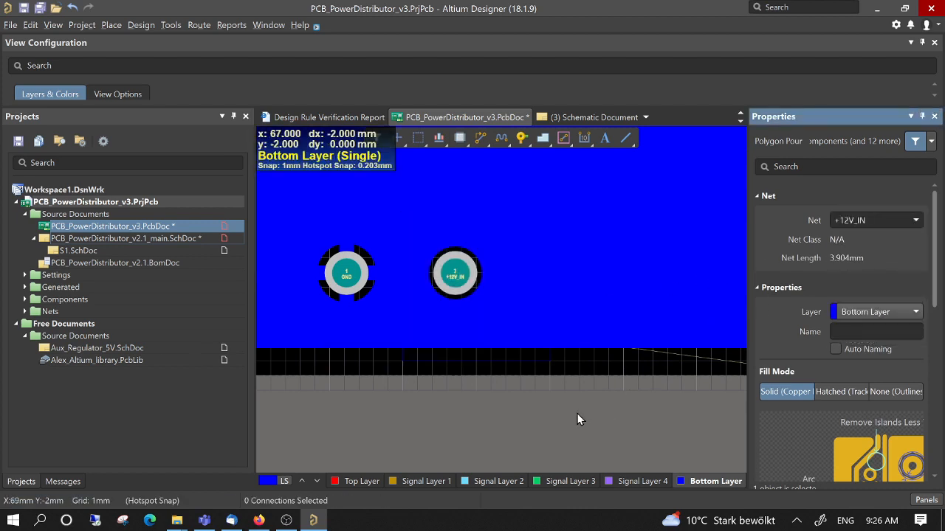
# - Repour all polygons so the new +12V_IN square is included
pyautogui.keyDown('ctrl'); pyautogui.scroll(2, 519, 368); pyautogui.keyUp('ctrl')
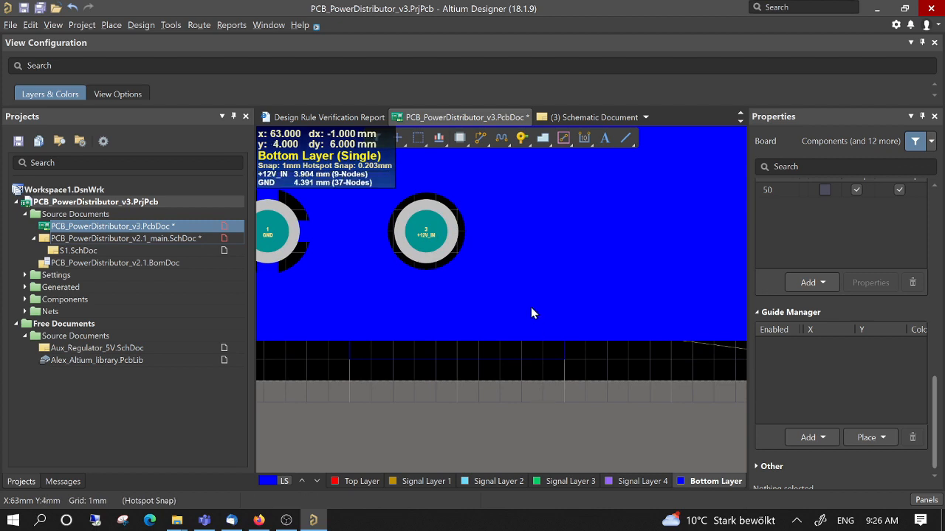
pyautogui.click(169, 28)
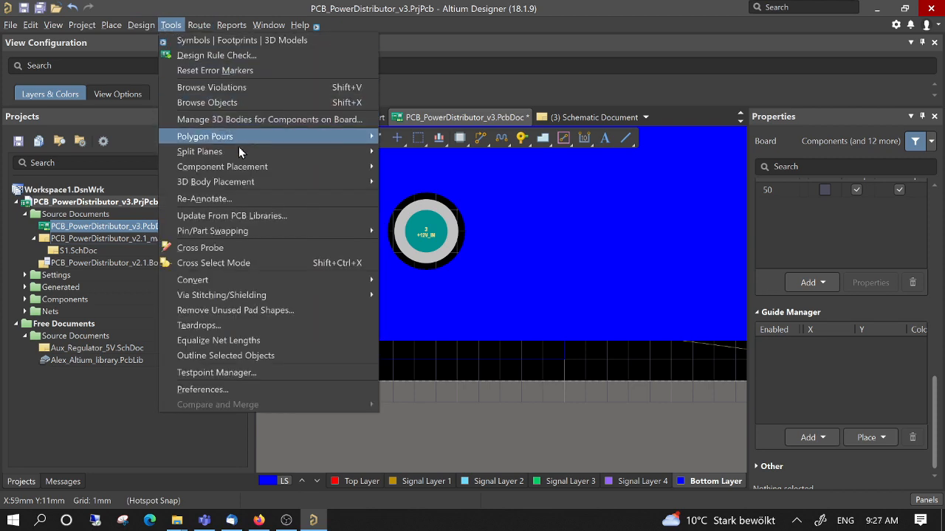
pyautogui.moveTo(239, 137)
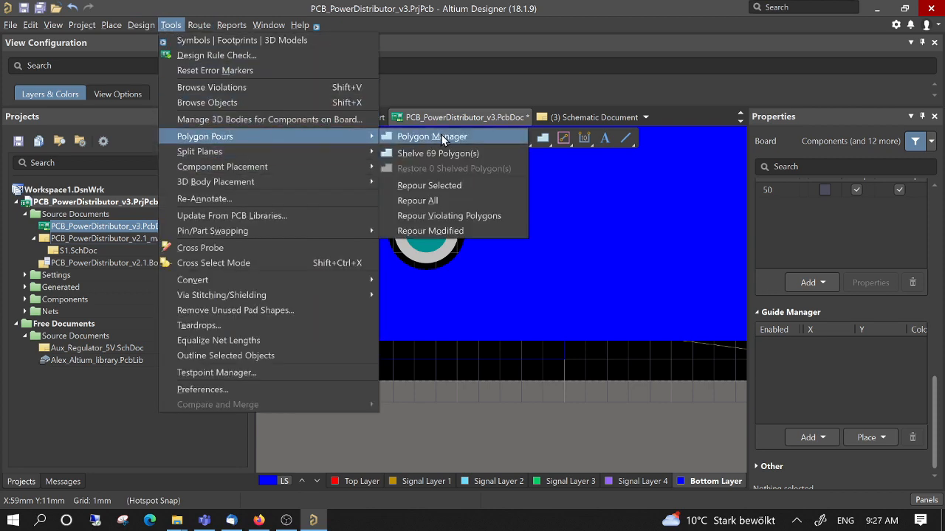
pyautogui.click(439, 199)
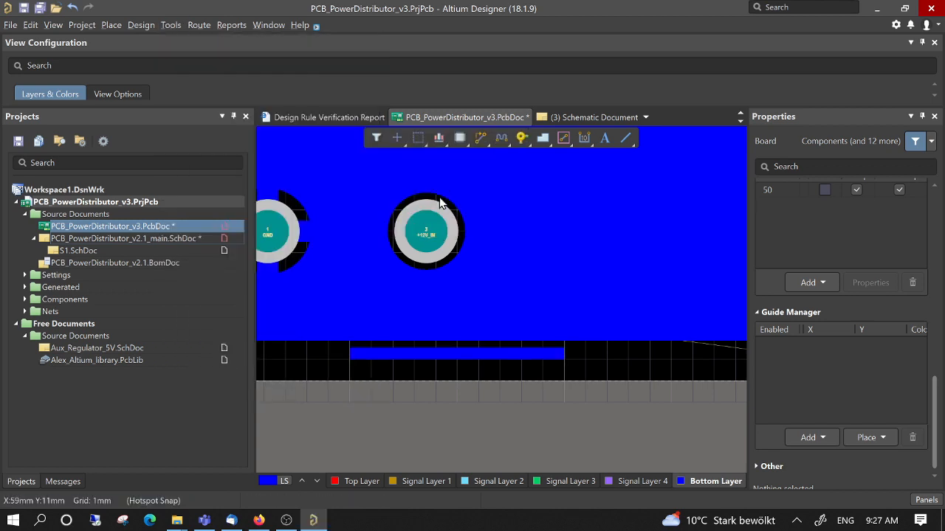
# - Name the square +12V_IN polygon on the Bottom Layer NEW_POLY and apply the change
pyautogui.click(512, 359)
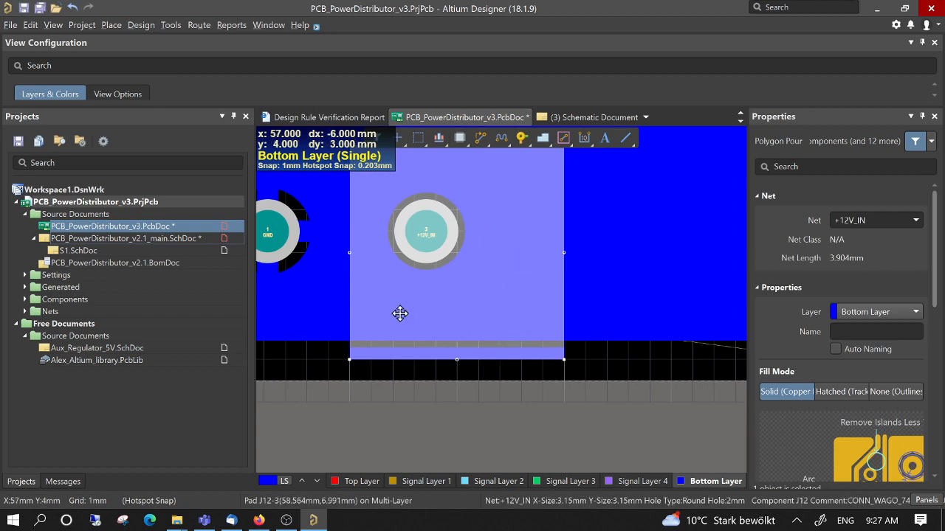
pyautogui.click(605, 316)
pyautogui.click(533, 360)
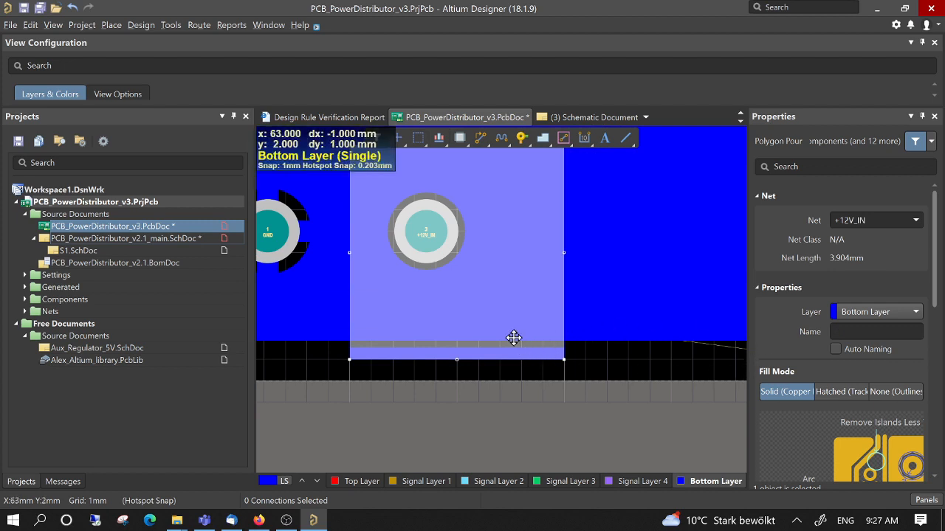
pyautogui.click(845, 332)
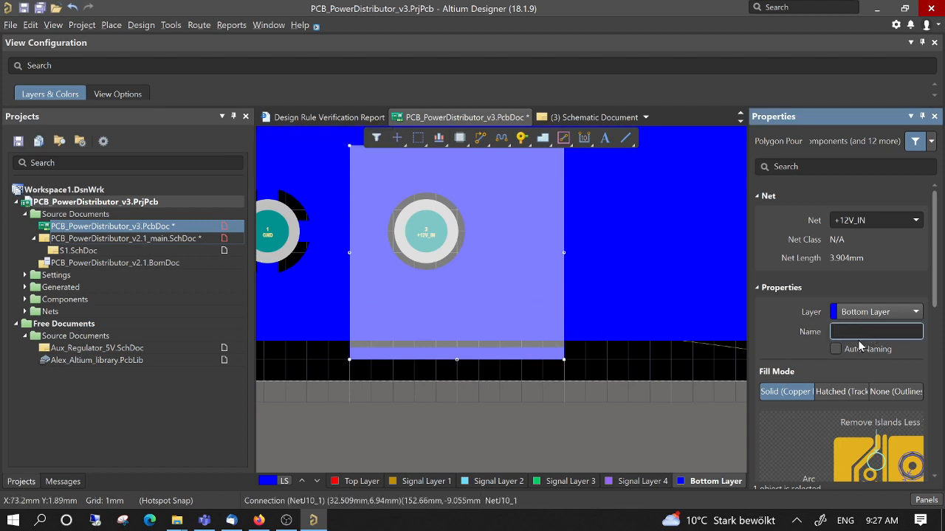
pyautogui.write('NEW_POLY')
pyautogui.scroll(-10, 815, 356)
pyautogui.scroll(-1, 834, 354)
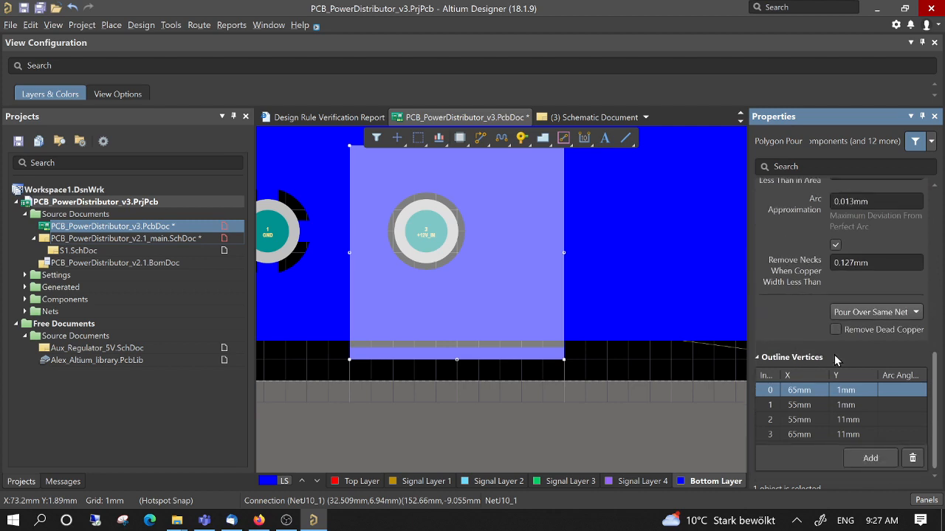
pyautogui.scroll(10, 834, 354)
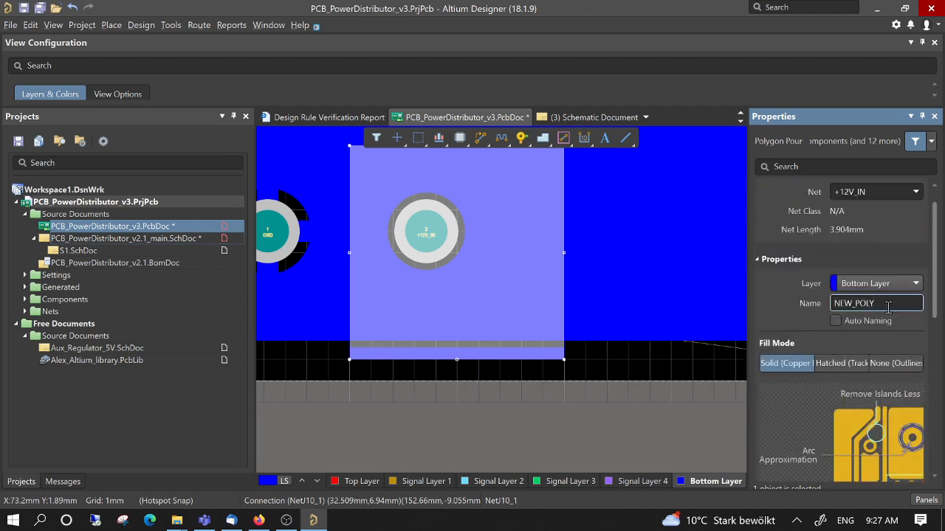
pyautogui.doubleClick(888, 307)
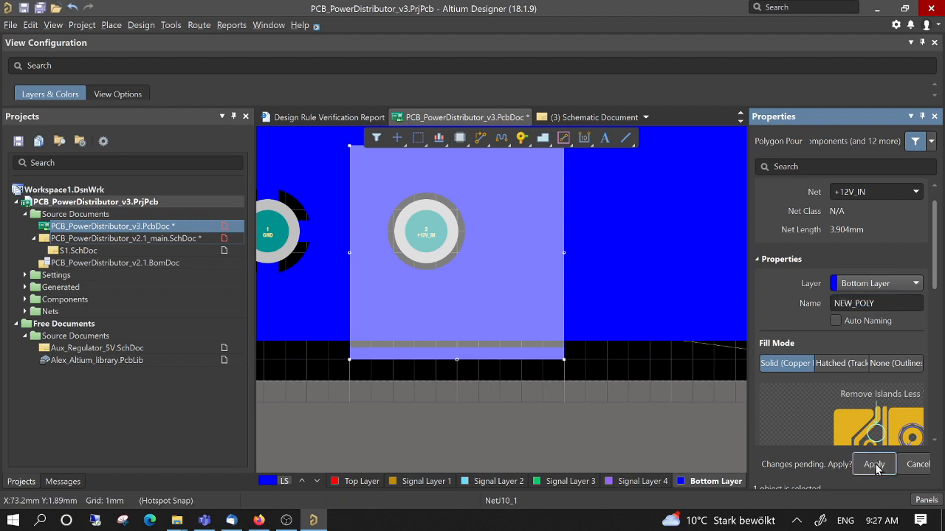
pyautogui.click(874, 464)
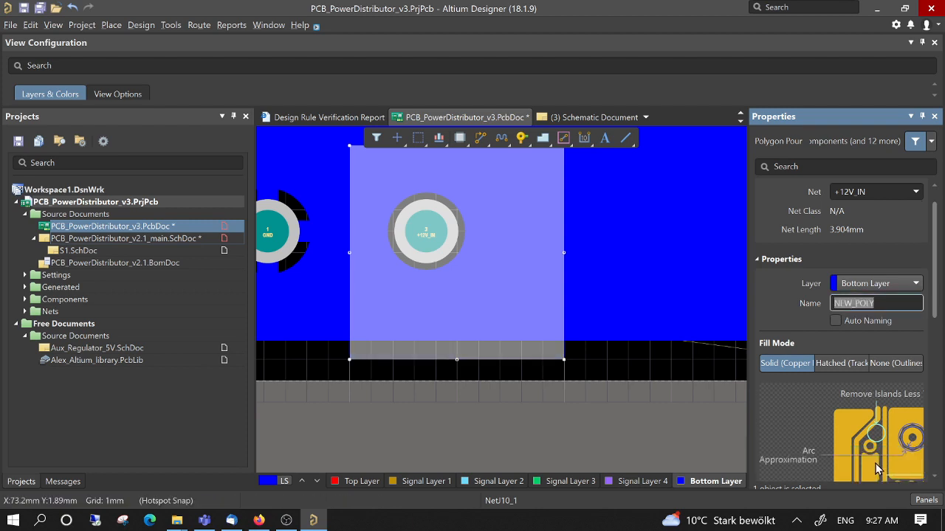
# - Inspect the +12V_IN pad and the NEW_POLY polygon around it, selecting each in turn
pyautogui.click(489, 427)
pyautogui.click(445, 255)
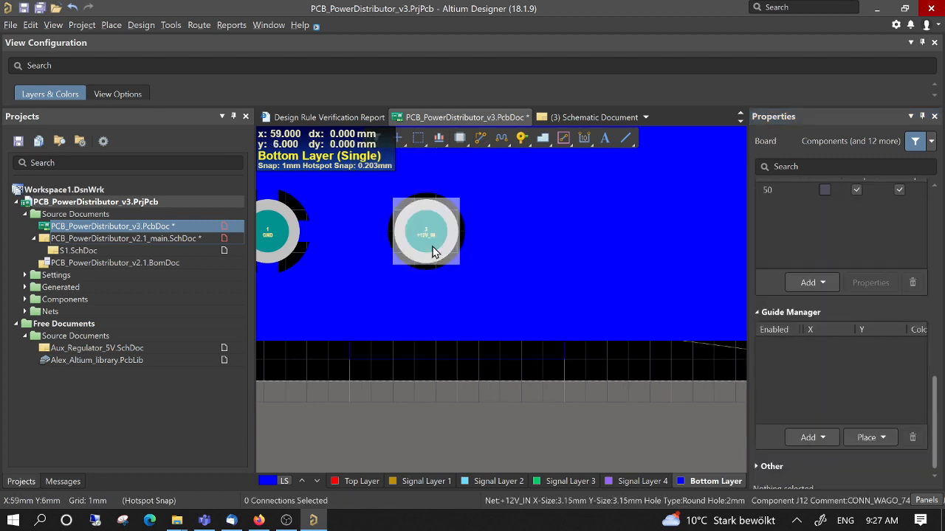
pyautogui.click(469, 348)
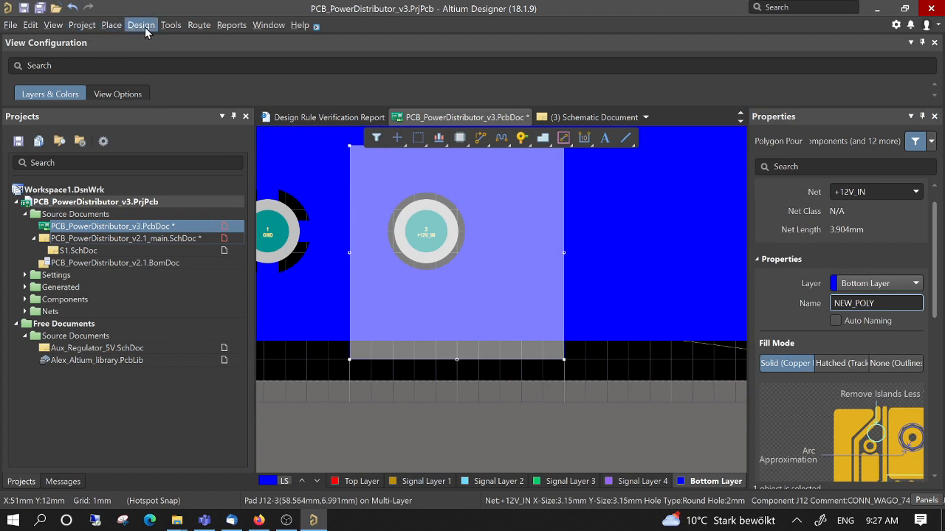
pyautogui.click(168, 28)
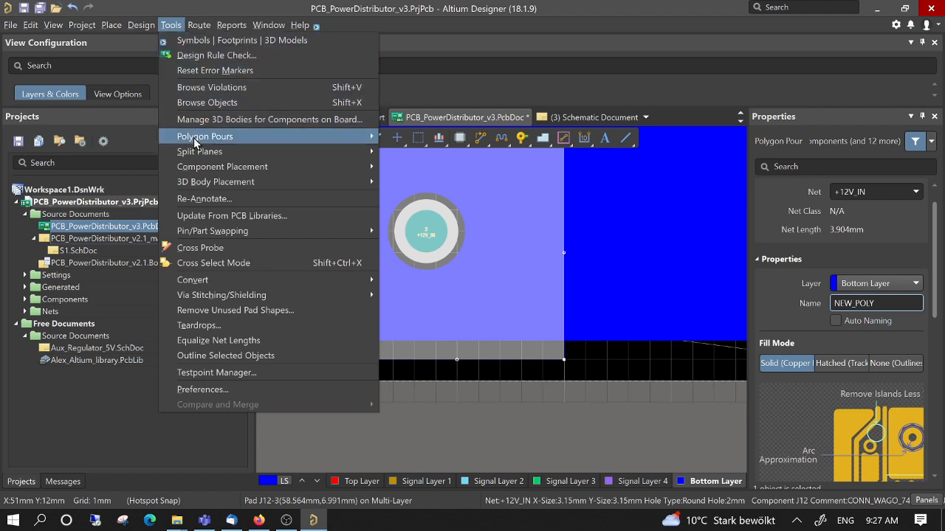
pyautogui.moveTo(194, 138)
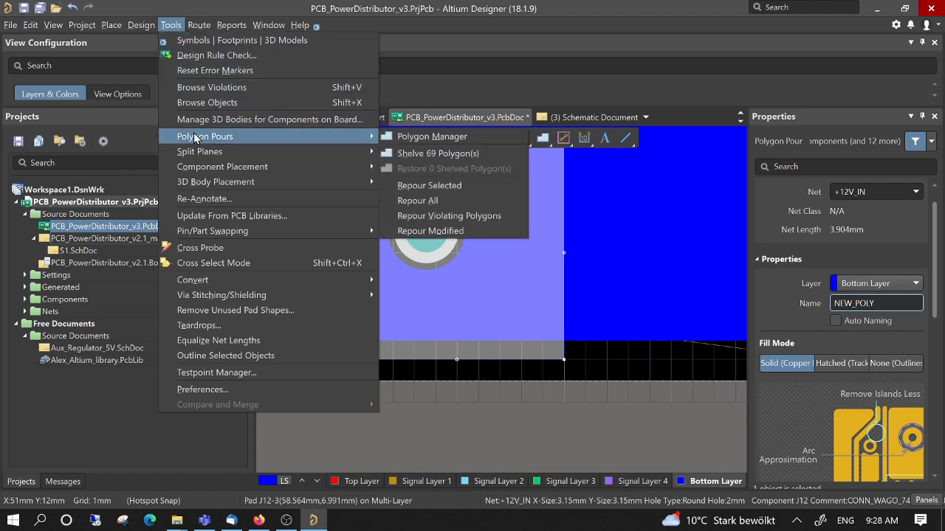
pyautogui.click(148, 27)
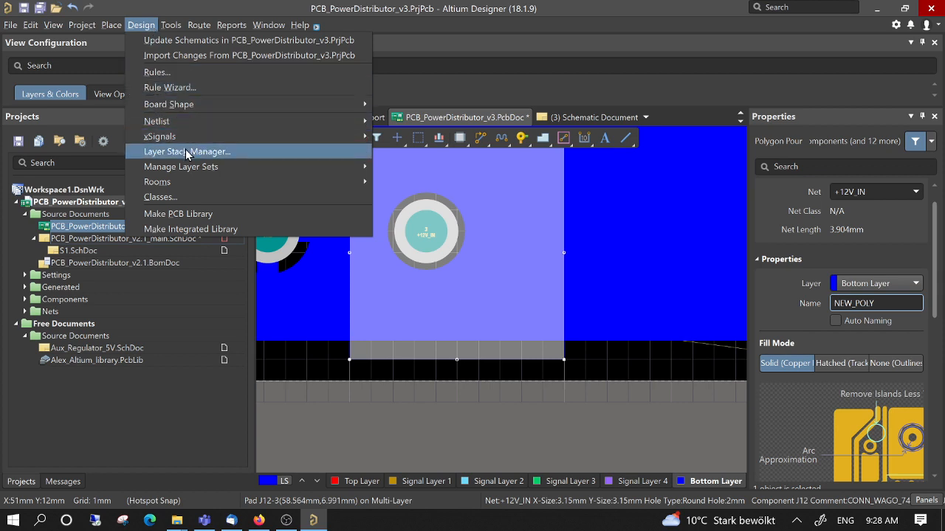
pyautogui.moveTo(186, 170)
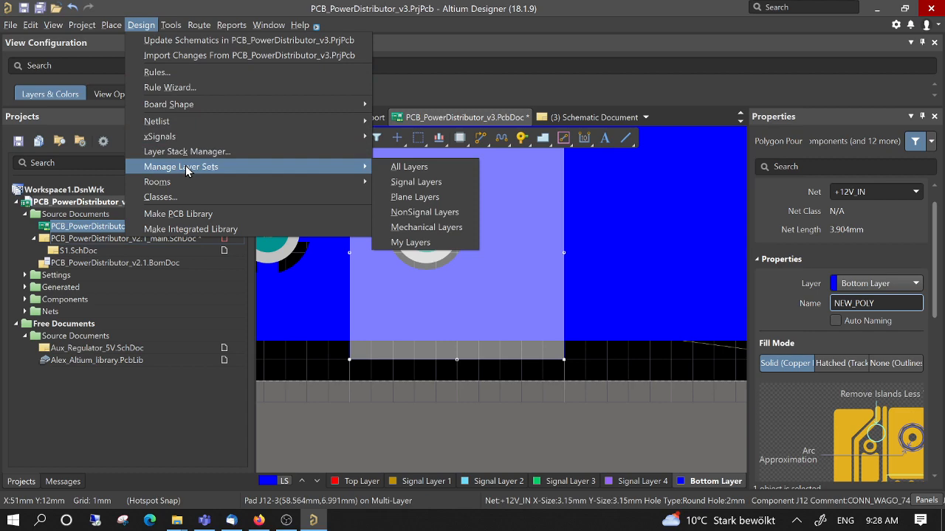
pyautogui.press('Escape')
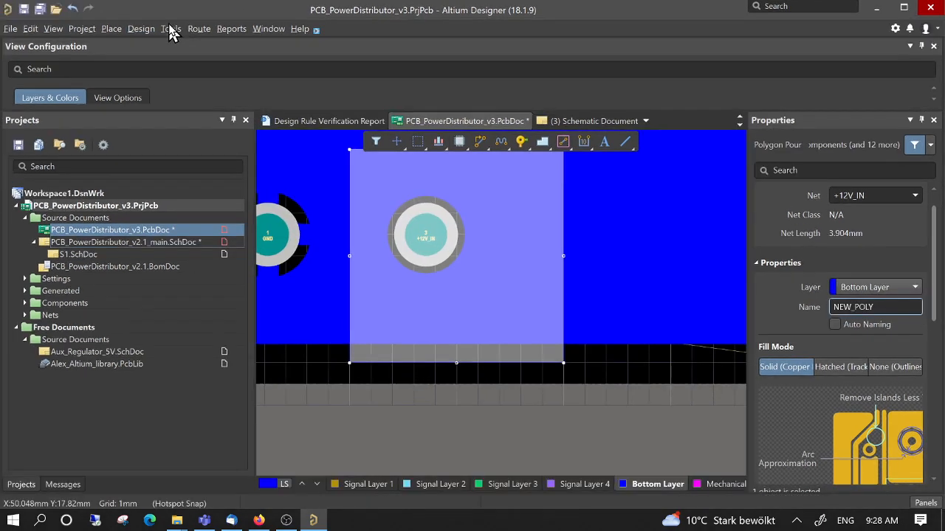
# - Check where NEW_POLY sits in the pour order of the Polygon Pour Manager, closing it without changes
pyautogui.click(165, 24)
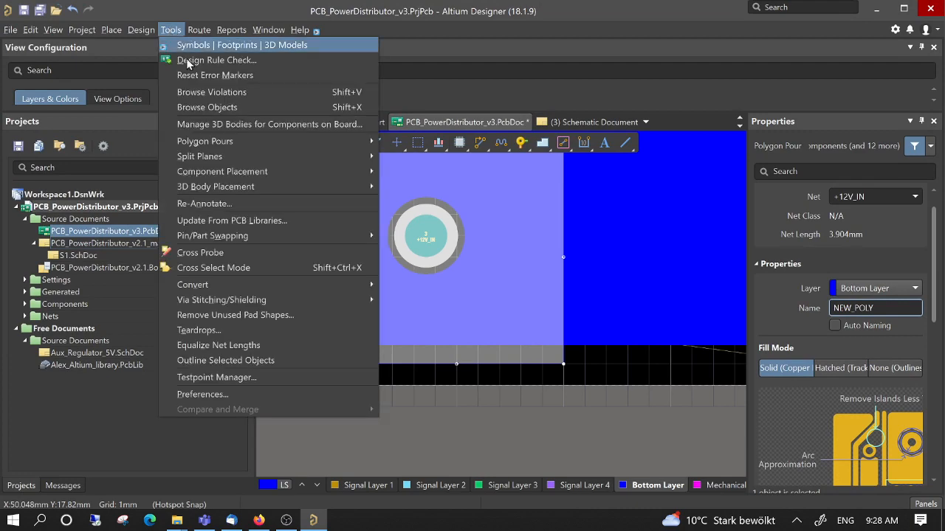
pyautogui.moveTo(221, 141)
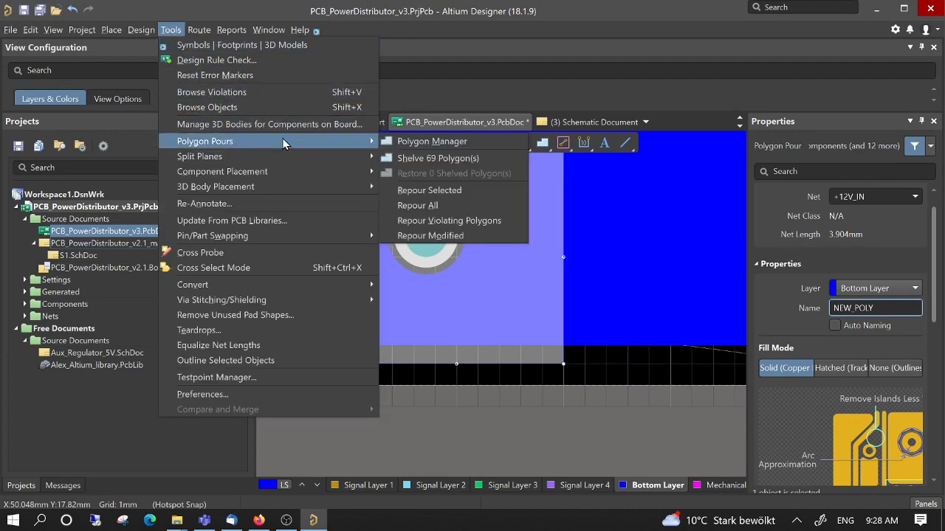
pyautogui.click(434, 143)
pyautogui.scroll(-15, 63, 353)
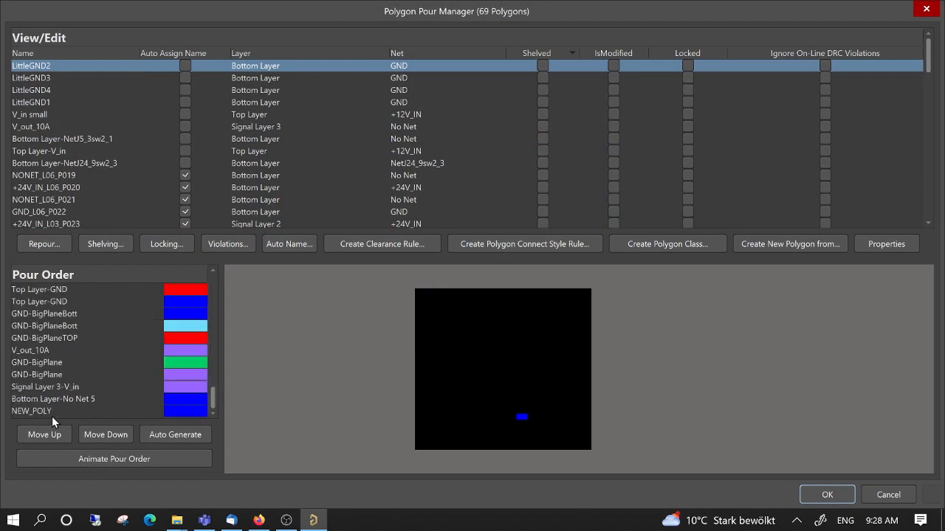
pyautogui.click(46, 411)
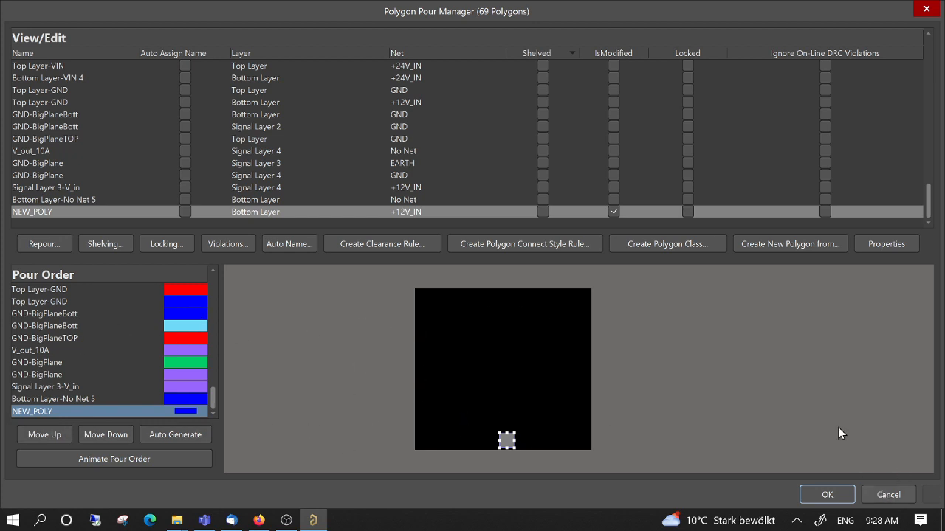
pyautogui.click(886, 499)
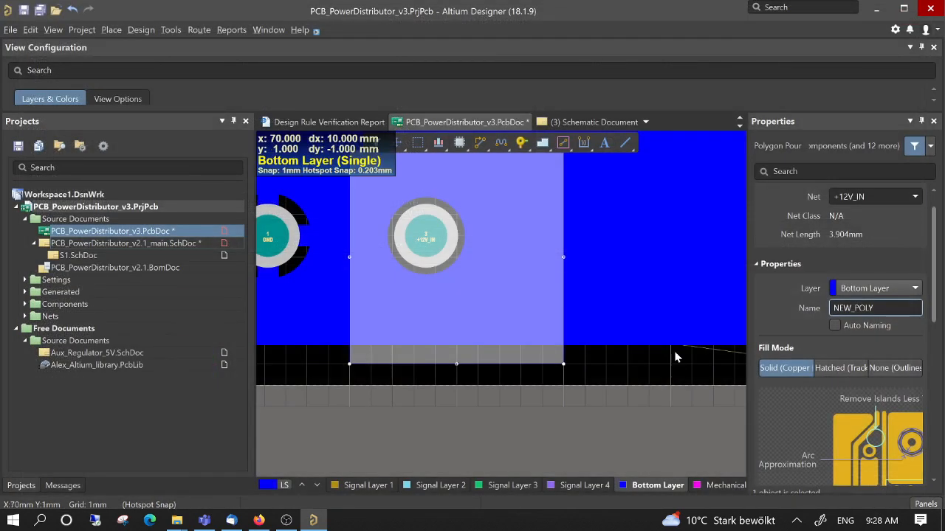
# - In the Polygon Pour Manager, move NEW_POLY up the pour order to directly before the Bottom Layer GND-BigPlaneBott polygon
pyautogui.click(178, 31)
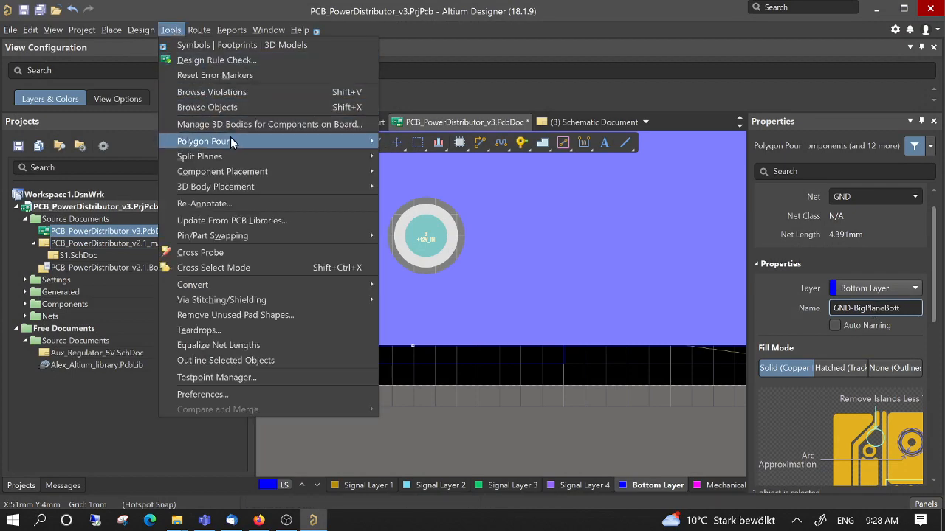
pyautogui.moveTo(232, 141)
pyautogui.click(411, 140)
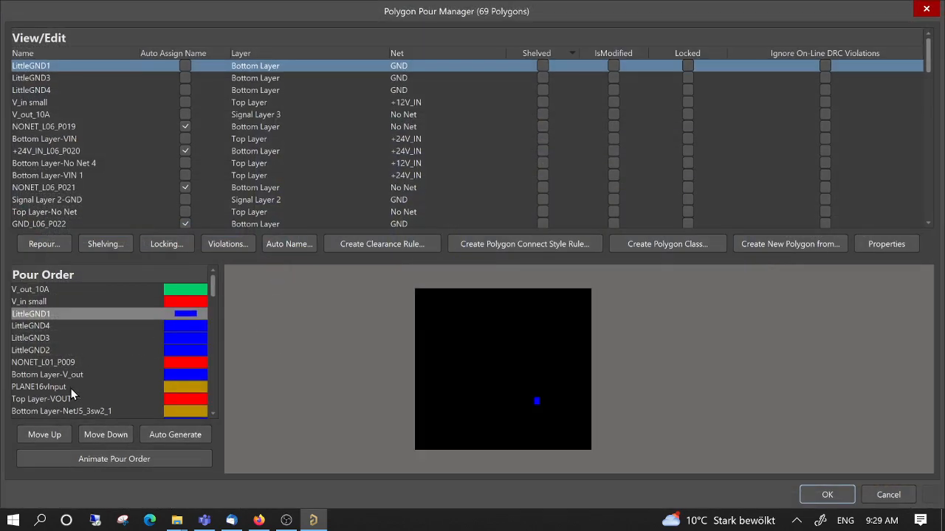
pyautogui.scroll(-15, 133, 409)
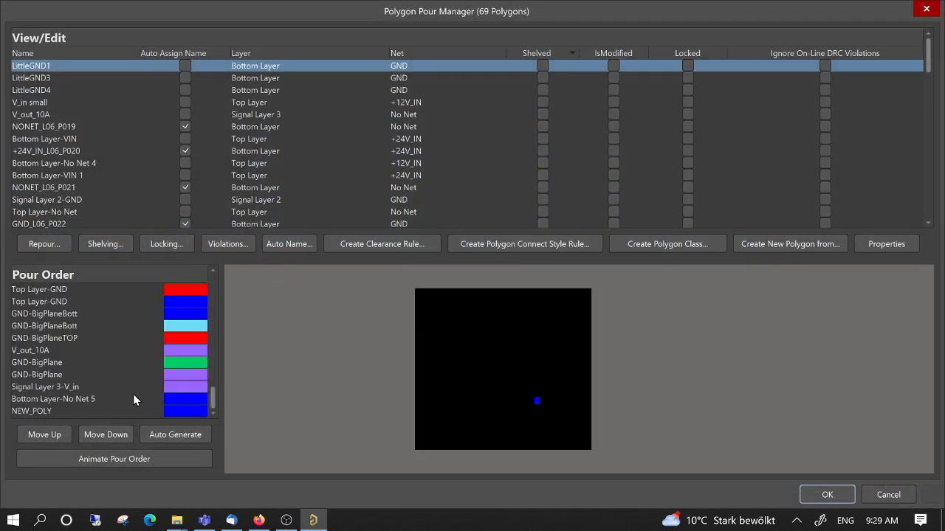
pyautogui.click(84, 410)
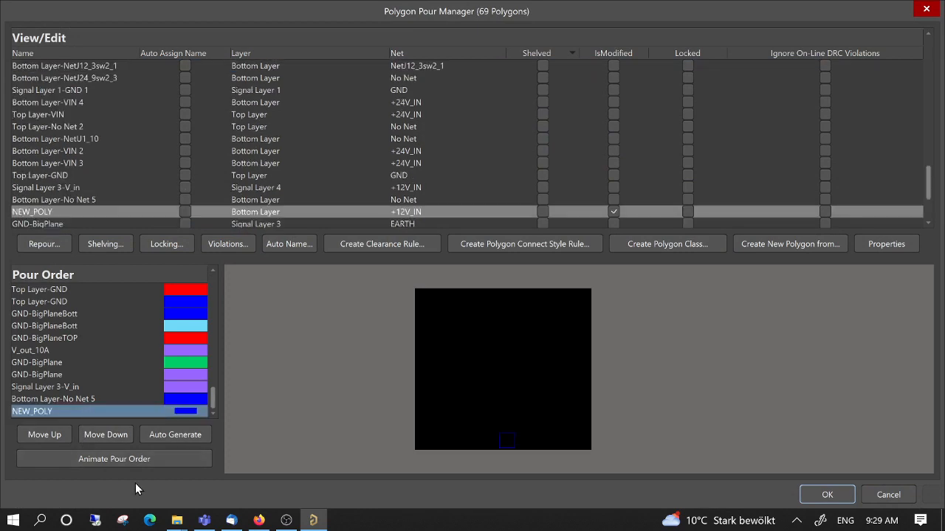
pyautogui.click(57, 433)
pyautogui.click(58, 433)
pyautogui.click(57, 433)
pyautogui.click(58, 433)
pyautogui.click(57, 433)
pyautogui.click(57, 432)
pyautogui.click(58, 432)
pyautogui.click(58, 433)
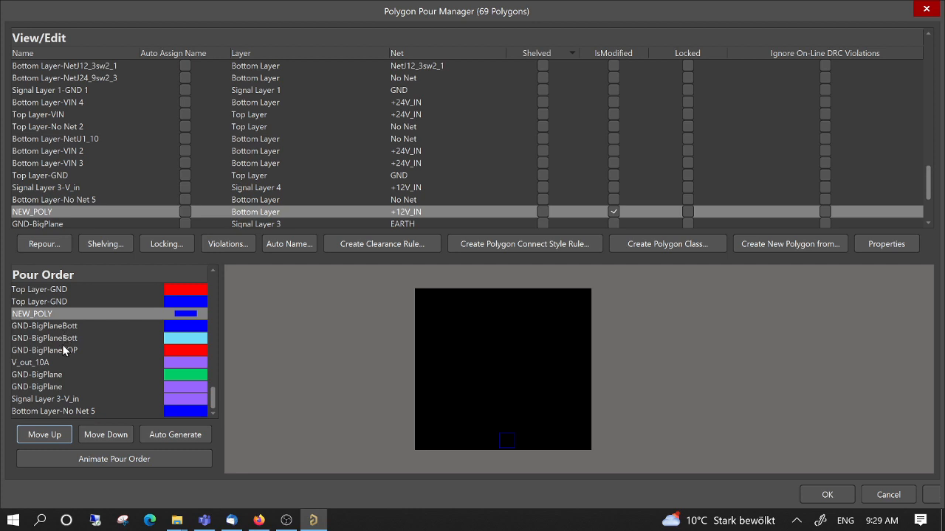
# - Review the rest of the pour order list and accept the rearranged order
pyautogui.scroll(6, 63, 346)
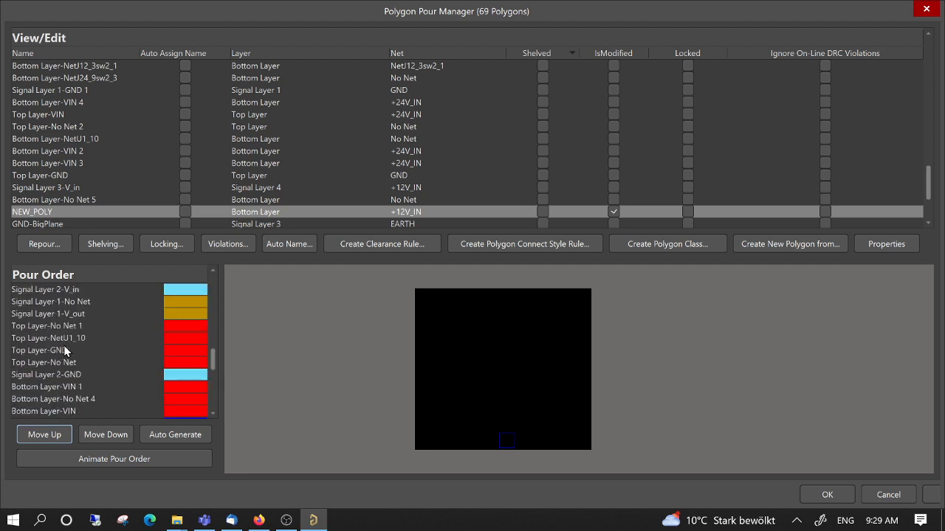
pyautogui.scroll(5, 63, 346)
pyautogui.scroll(-2, 65, 351)
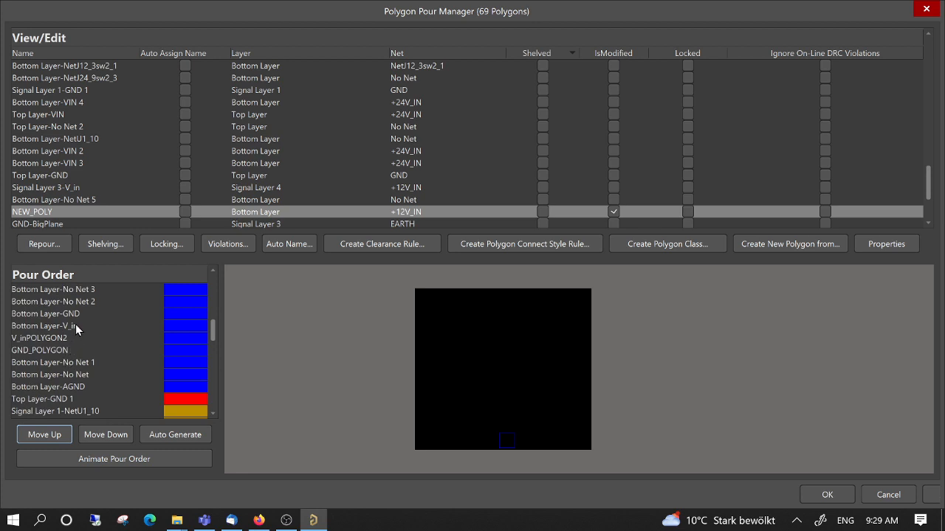
pyautogui.scroll(10, 75, 324)
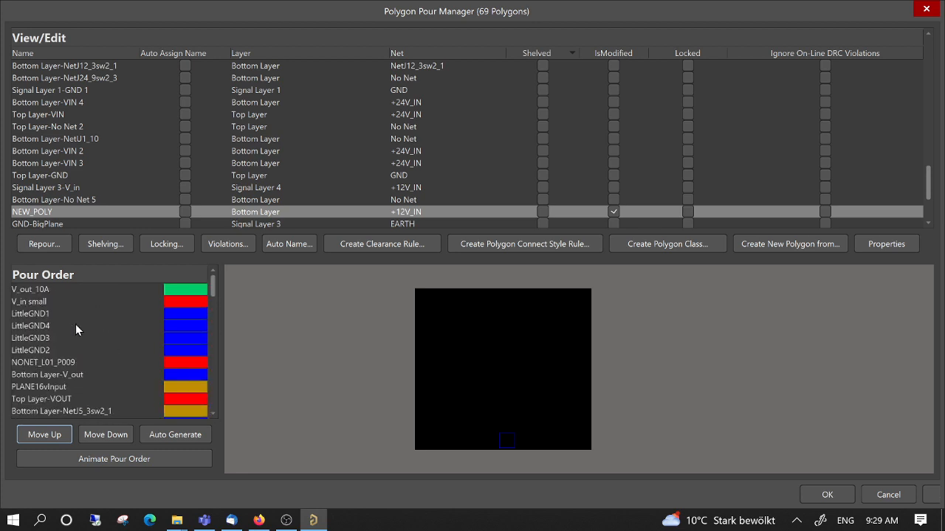
pyautogui.scroll(-8, 75, 324)
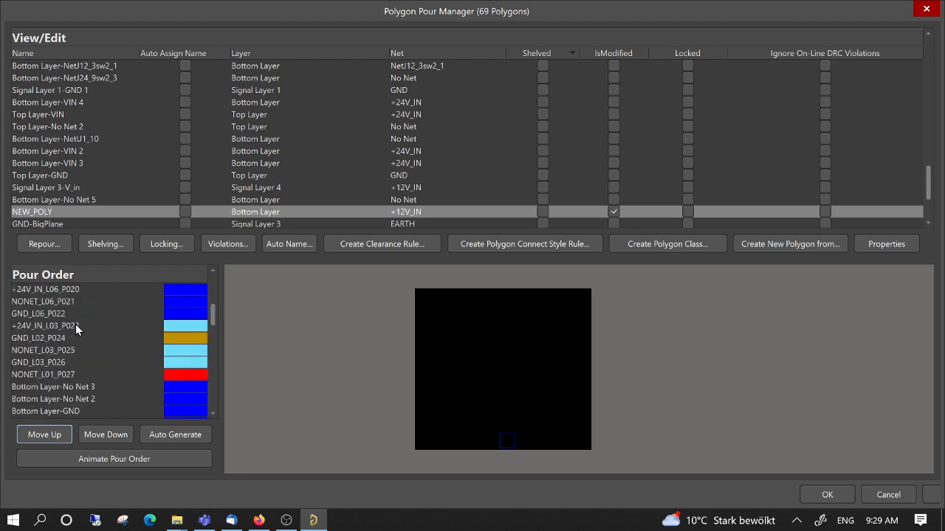
pyautogui.click(823, 495)
# - Repour all polygons using the new pour order
pyautogui.click(501, 435)
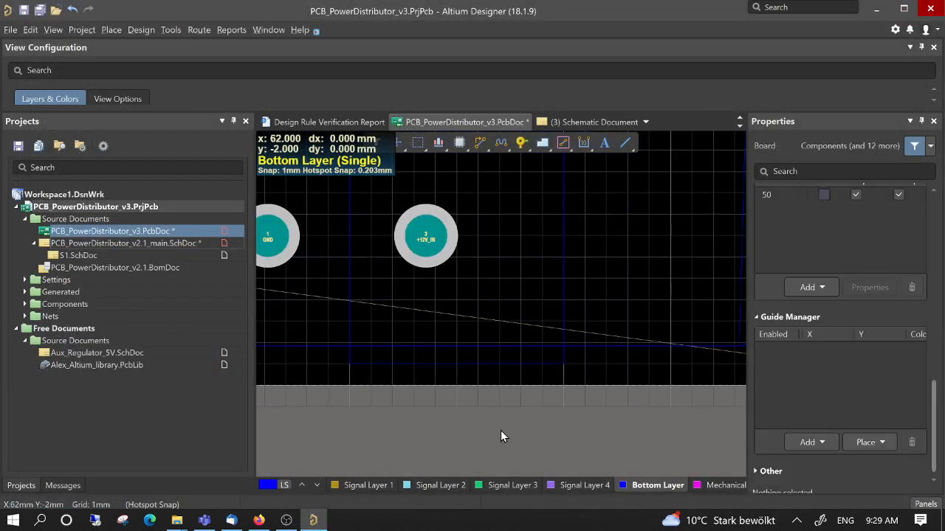
pyautogui.press('t')
pyautogui.press('g')
pyautogui.press('a')
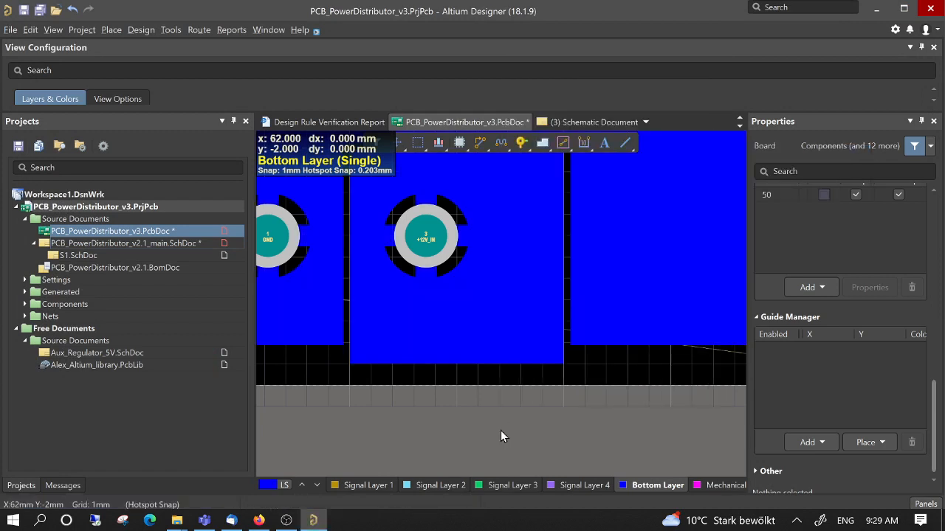
# - Inspect the repoured GND-BigPlaneBott and NEW_POLY polygons, including NEW_POLY's fill settings, same-net pour option and outline vertices
pyautogui.scroll(2, 546, 276)
pyautogui.click(546, 284)
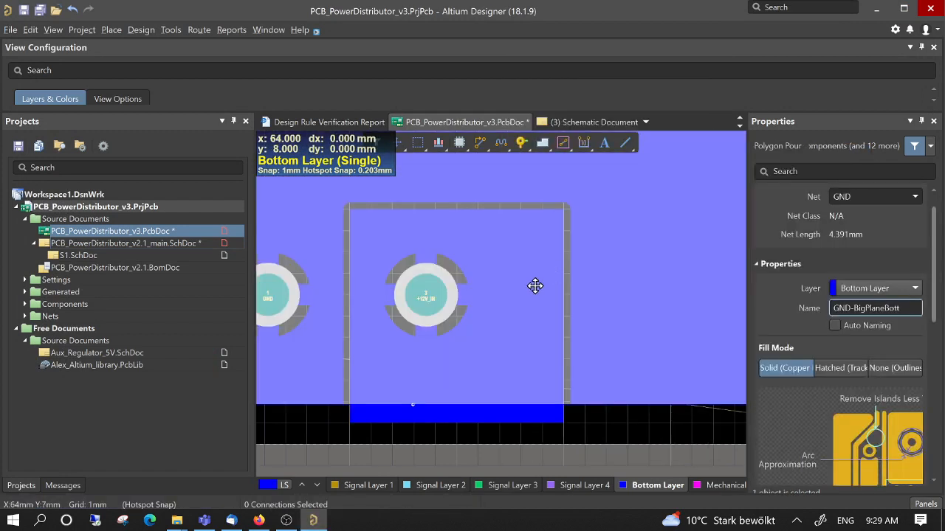
pyautogui.click(535, 286)
pyautogui.click(534, 421)
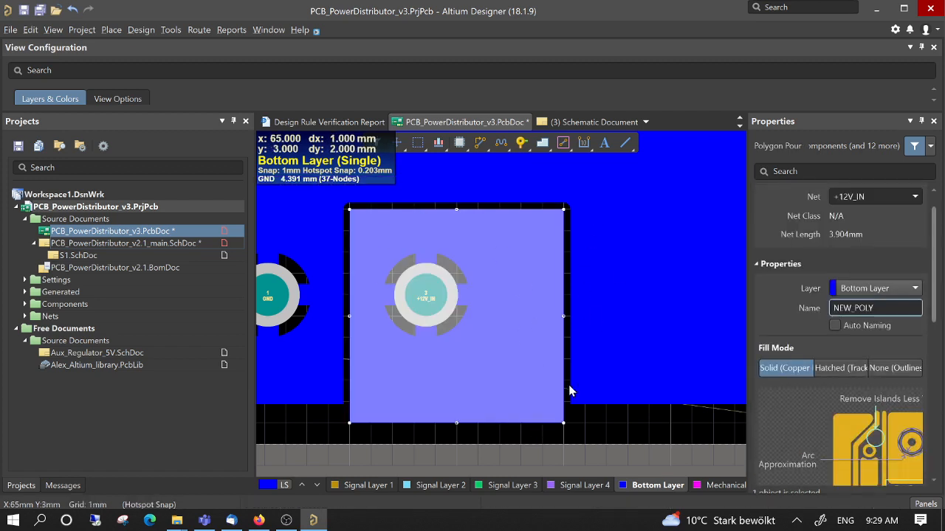
pyautogui.scroll(-2, 834, 434)
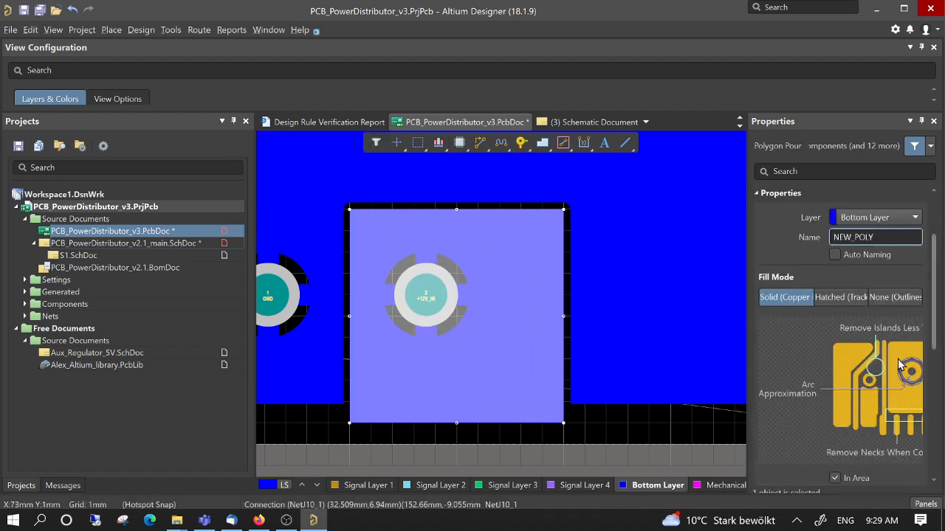
pyautogui.scroll(-4, 897, 359)
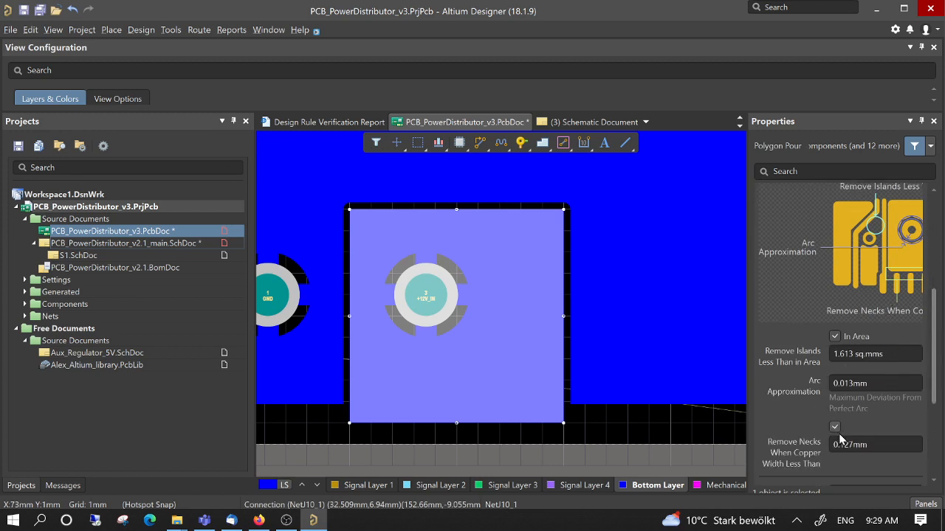
pyautogui.scroll(-4, 838, 433)
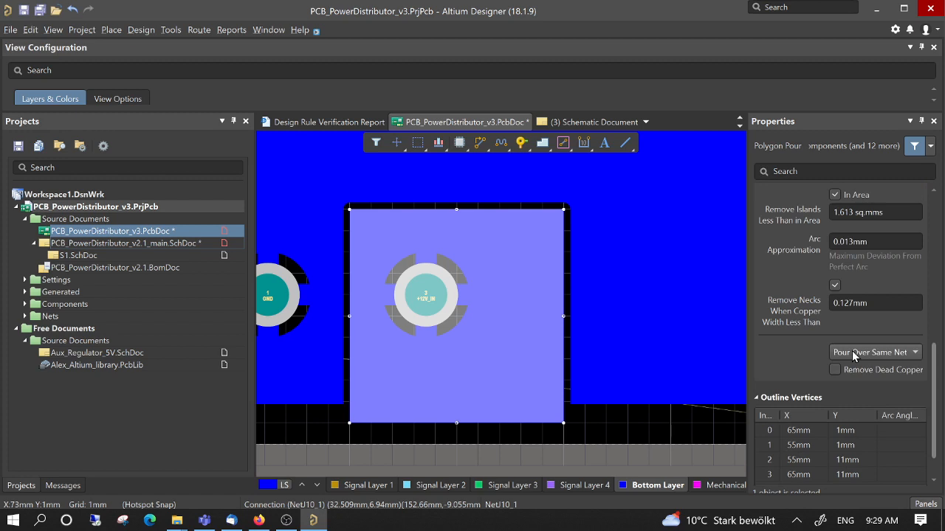
pyautogui.scroll(-1, 850, 350)
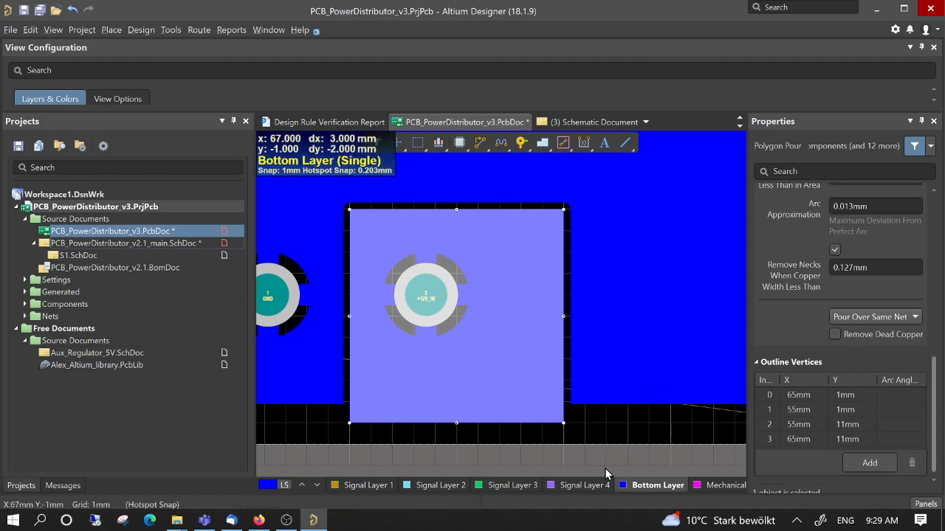
pyautogui.click(601, 466)
# - Route a 0.6 mm +12V_IN track on the Bottom Layer from pad 3 inside NEW_POLY, through the GND plane, to pad 4
pyautogui.keyDown('ctrl'); pyautogui.scroll(-3, 451, 318); pyautogui.keyUp('ctrl')
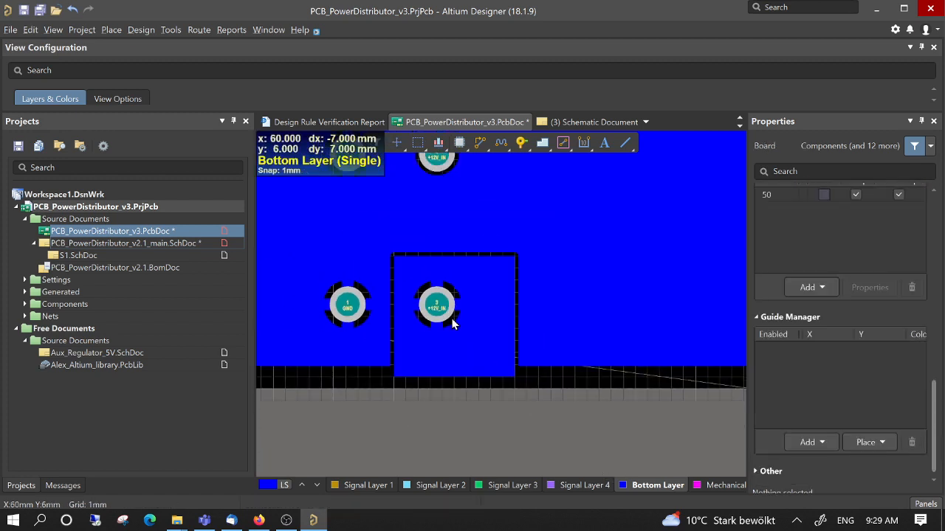
pyautogui.click(484, 432)
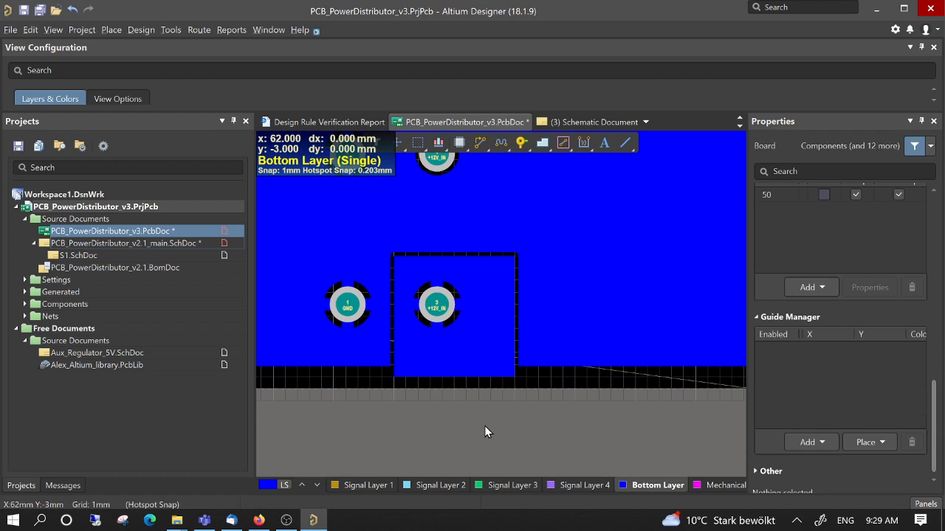
pyautogui.press('p')
pyautogui.press('y')
pyautogui.click(440, 314)
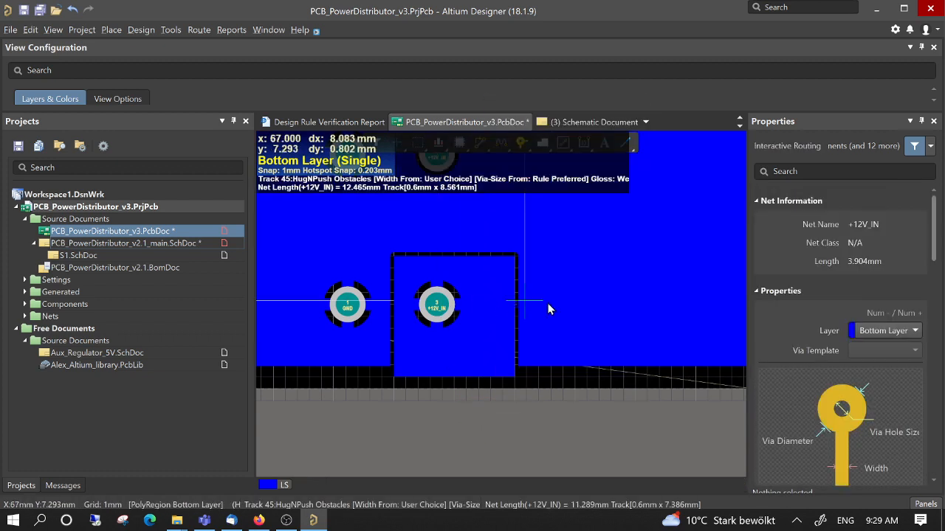
pyautogui.click(615, 308)
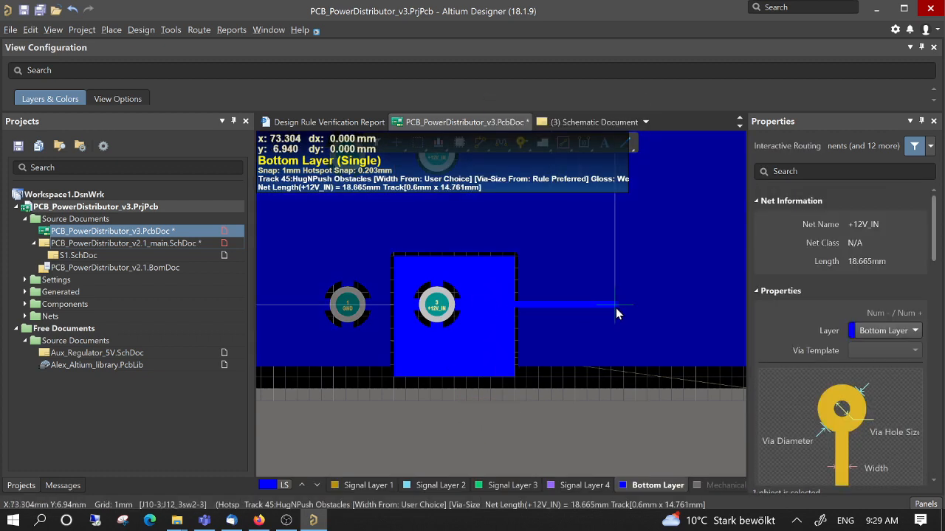
pyautogui.scroll(2, 613, 288)
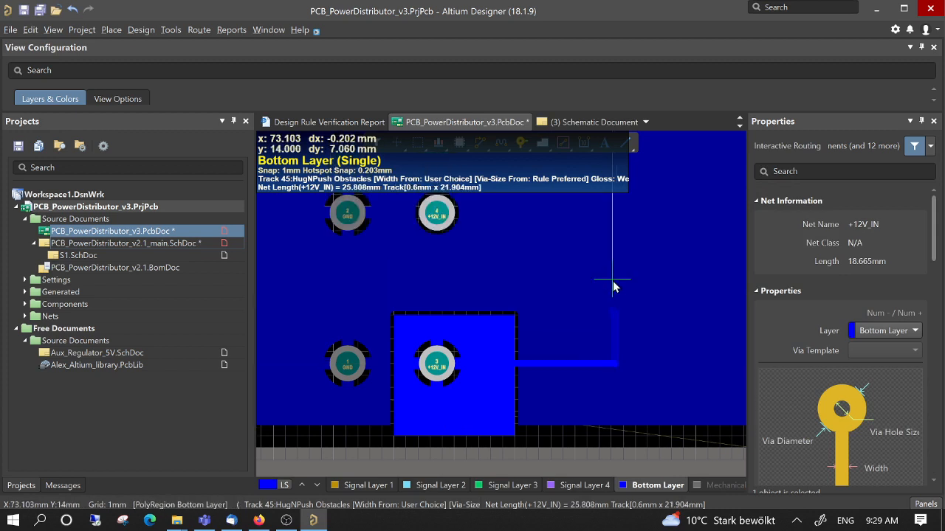
pyautogui.click(609, 219)
pyautogui.click(443, 220)
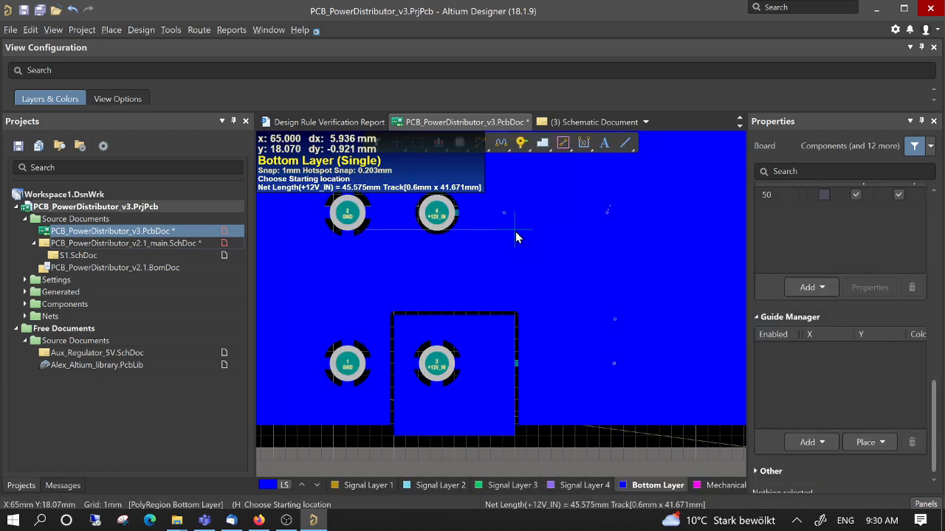
pyautogui.rightClick(517, 232)
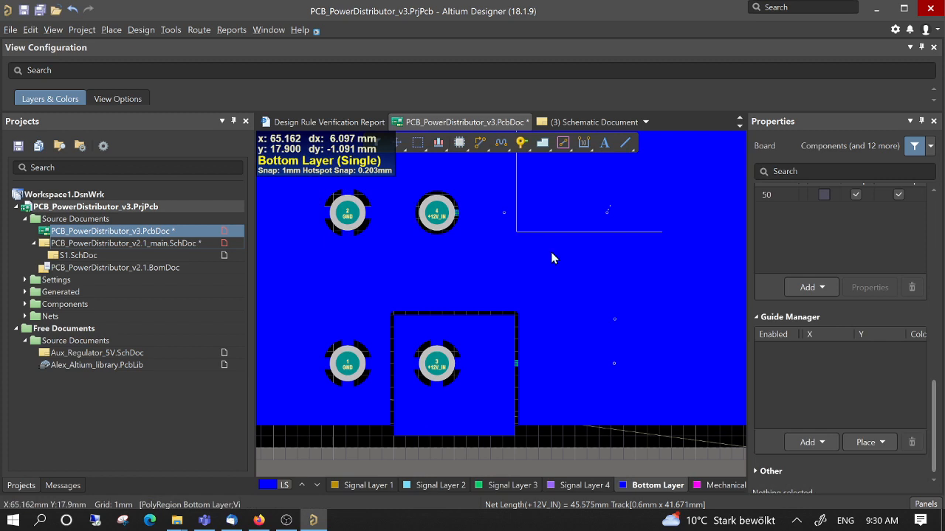
pyautogui.click(582, 465)
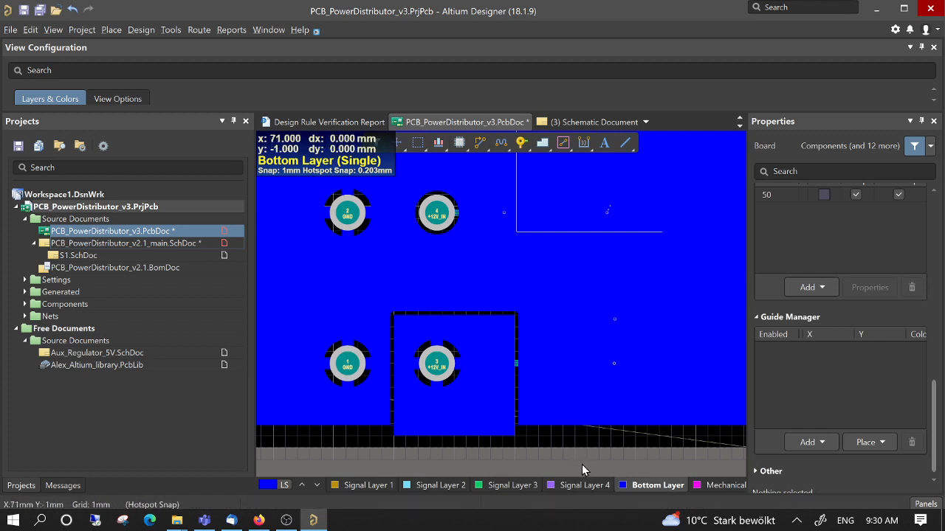
# - Repour all polygons around the newly routed +12V_IN track between pads 3 and 4
pyautogui.press('t')
pyautogui.press('g')
pyautogui.press('a')
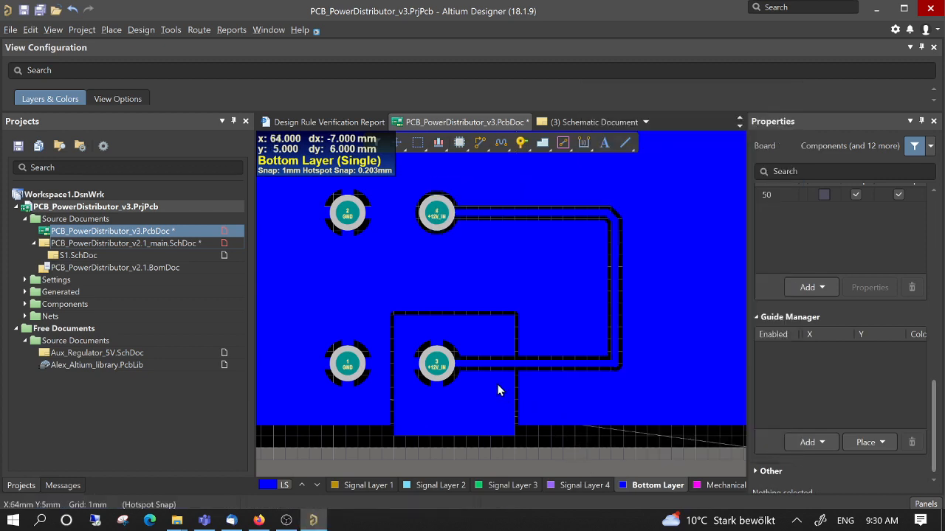
pyautogui.keyDown('ctrl'); pyautogui.scroll(3, 497, 385); pyautogui.keyUp('ctrl')
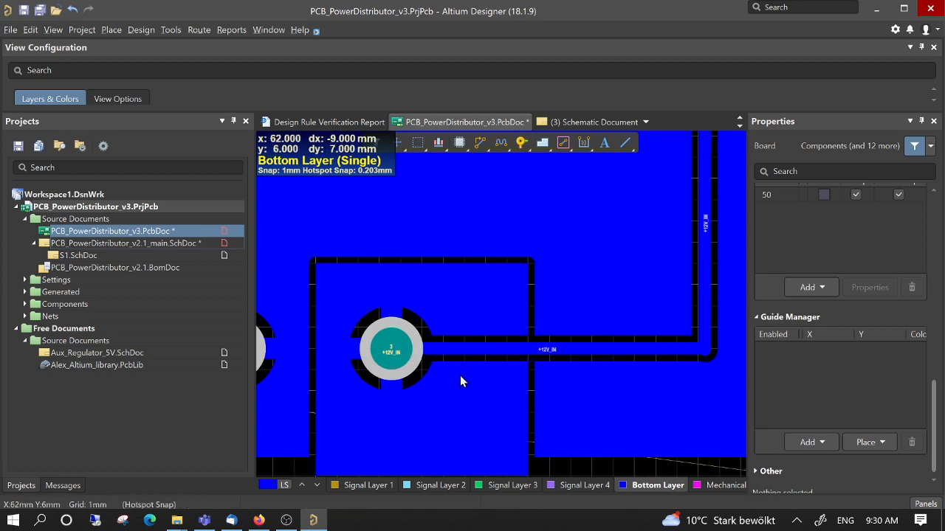
# - Set the NEW_POLY polygon's same-net option to Pour Over All Same Net Objects and apply the change
pyautogui.click(494, 416)
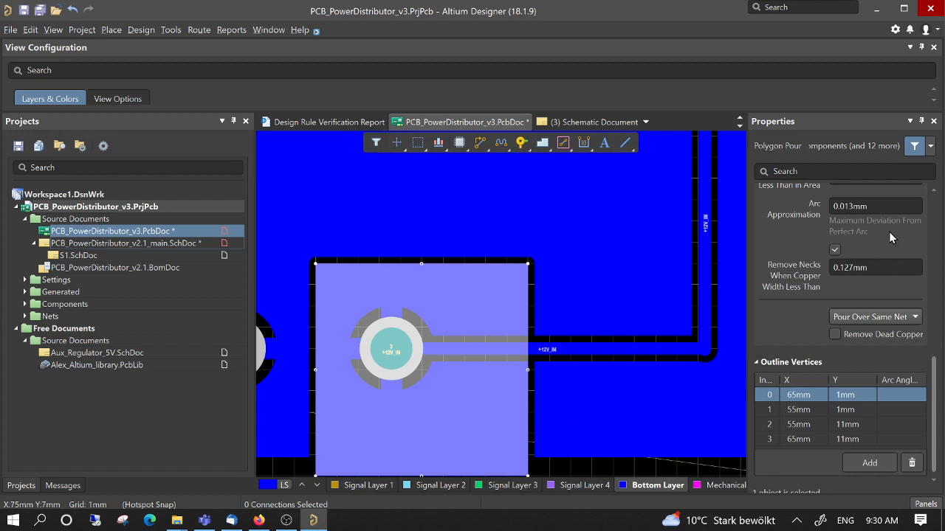
pyautogui.scroll(10, 880, 245)
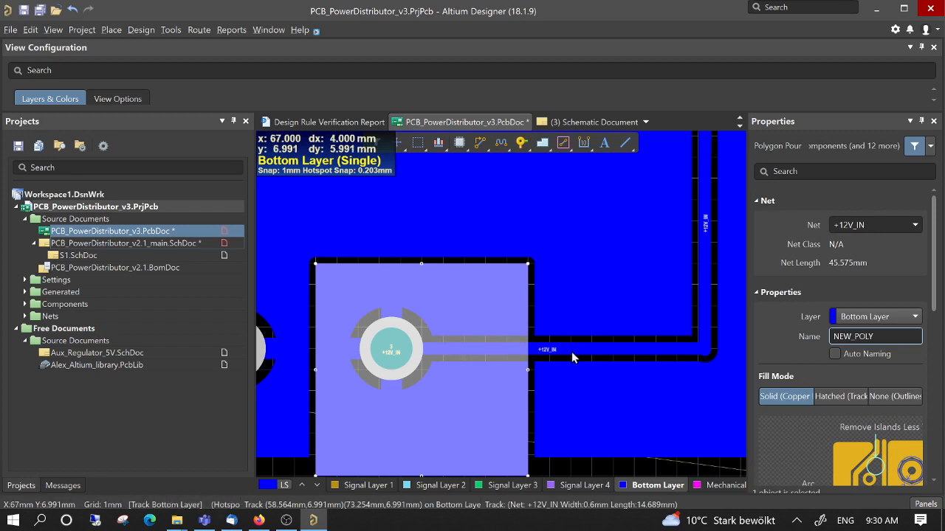
pyautogui.scroll(-2, 575, 352)
pyautogui.scroll(-8, 879, 369)
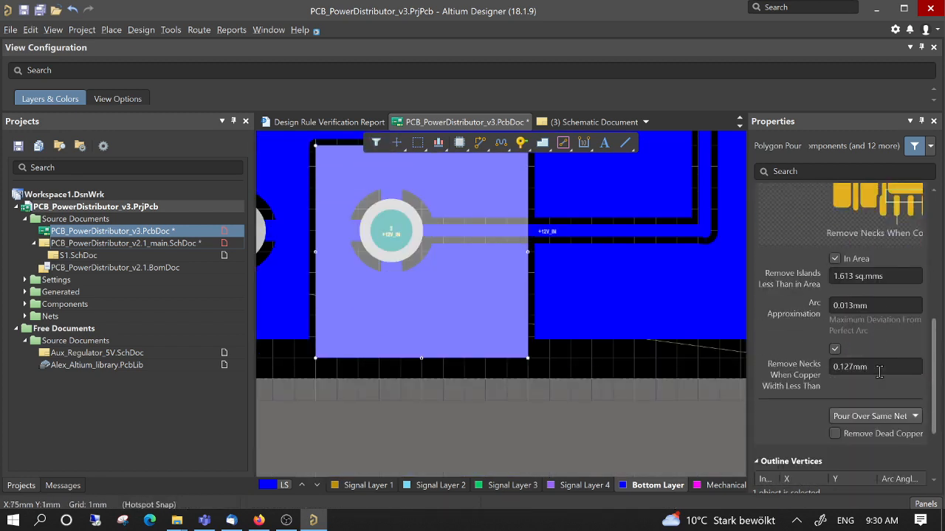
pyautogui.scroll(-2, 879, 371)
pyautogui.click(893, 346)
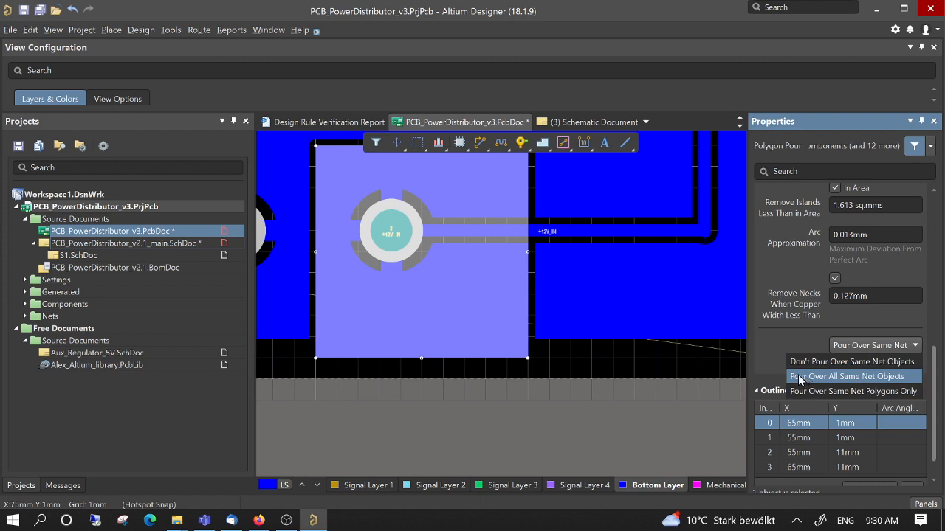
pyautogui.click(877, 378)
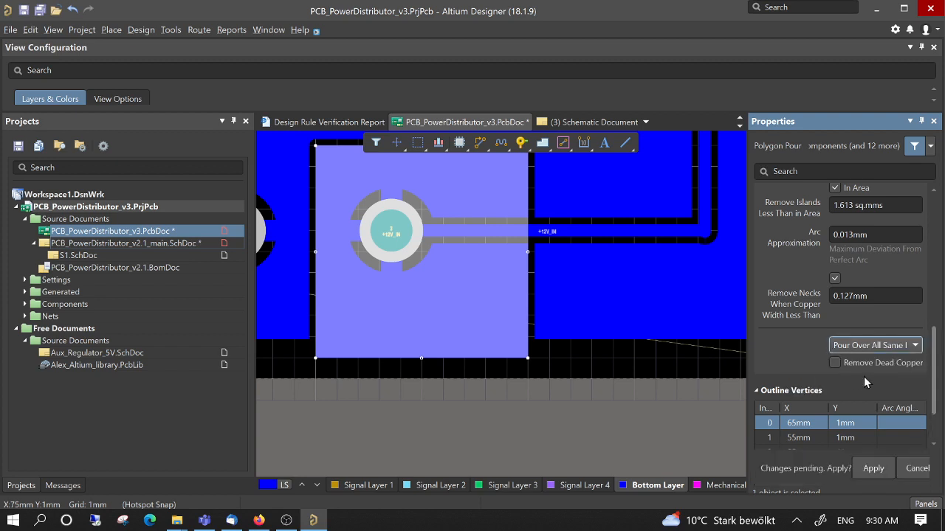
pyautogui.click(871, 469)
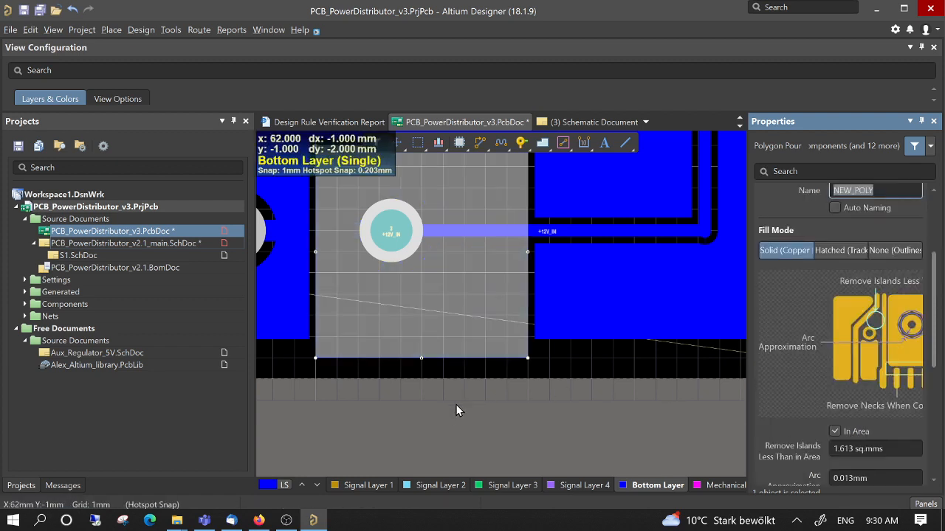
pyautogui.click(437, 429)
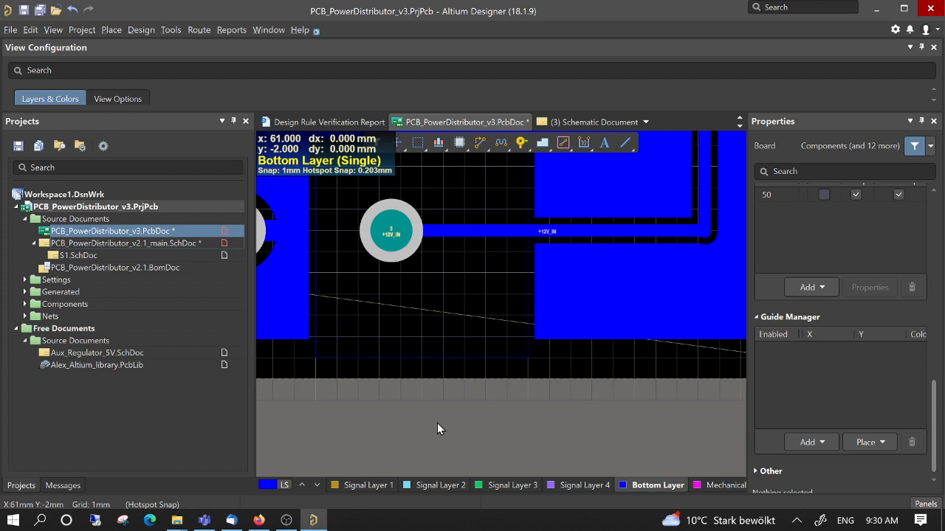
# - Repour all polygons with NEW_POLY's changed same-net pour option
pyautogui.press('t')
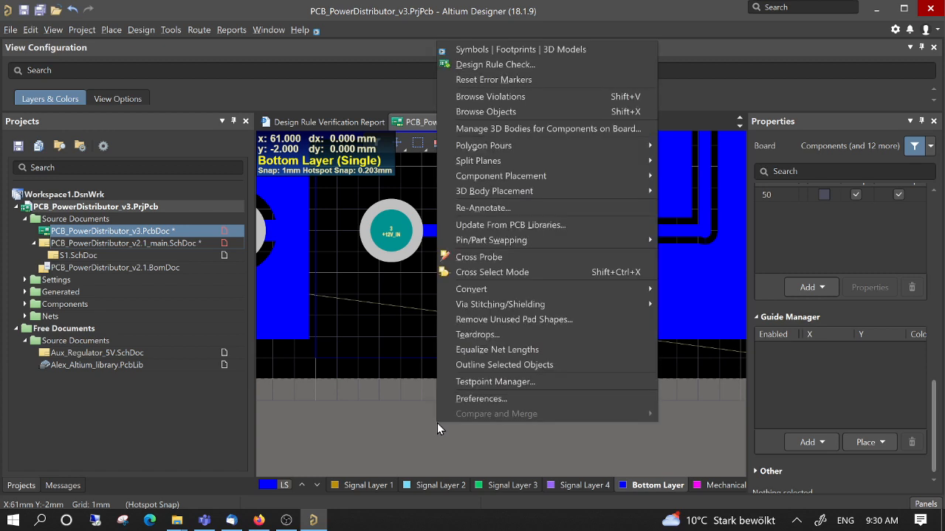
pyautogui.press('g')
pyautogui.press('a')
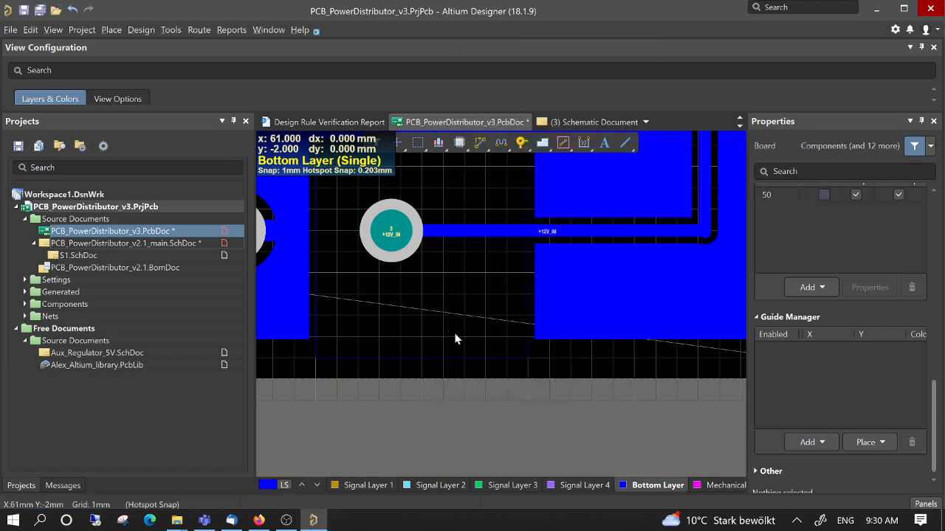
pyautogui.scroll(2, 527, 236)
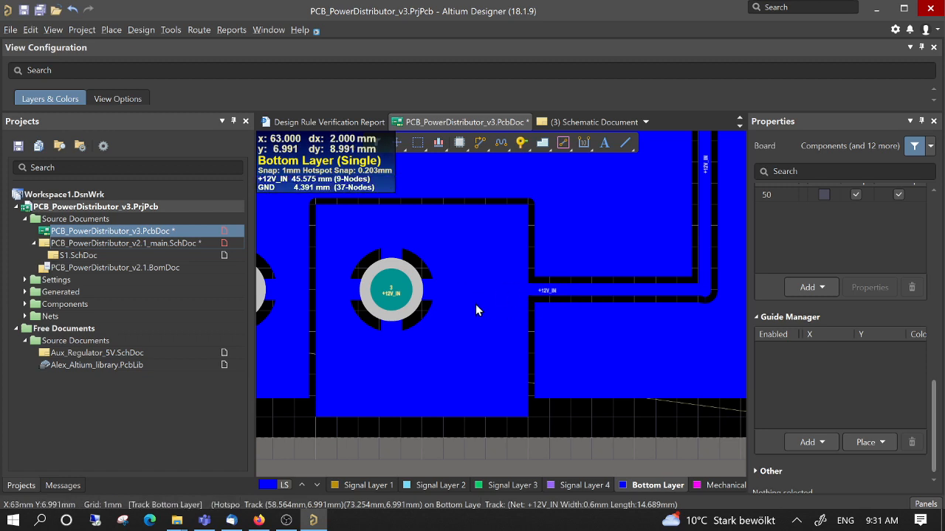
# - Route a 0.8 mm GND track about 7.5 mm long on the Bottom Layer from pad 1 diagonally into NEW_POLY
pyautogui.keyDown('ctrl'); pyautogui.scroll(-3, 475, 304); pyautogui.keyUp('ctrl')
pyautogui.keyDown('shift'); pyautogui.scroll(3, 476, 304); pyautogui.keyUp('shift')
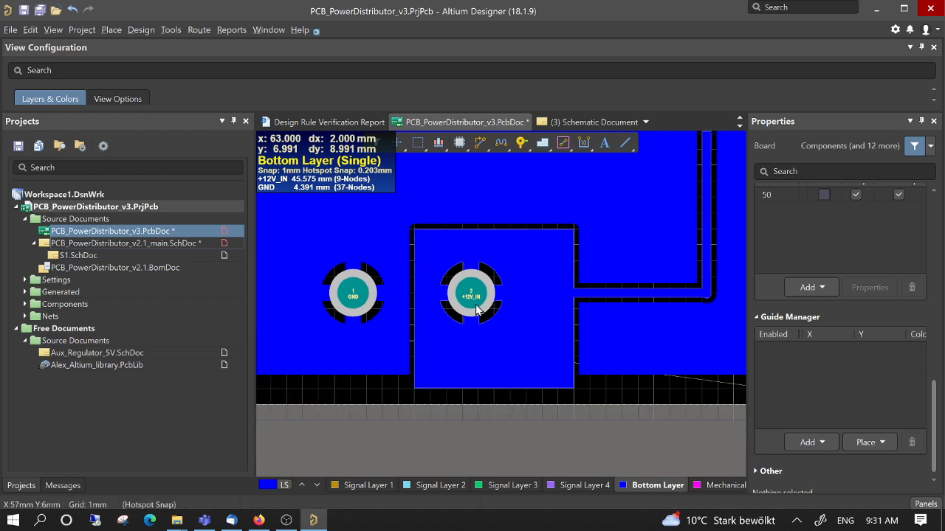
pyautogui.keyDown('ctrl'); pyautogui.scroll(4, 410, 300); pyautogui.keyUp('ctrl')
pyautogui.keyDown('ctrl'); pyautogui.scroll(2, 409, 299); pyautogui.keyUp('ctrl')
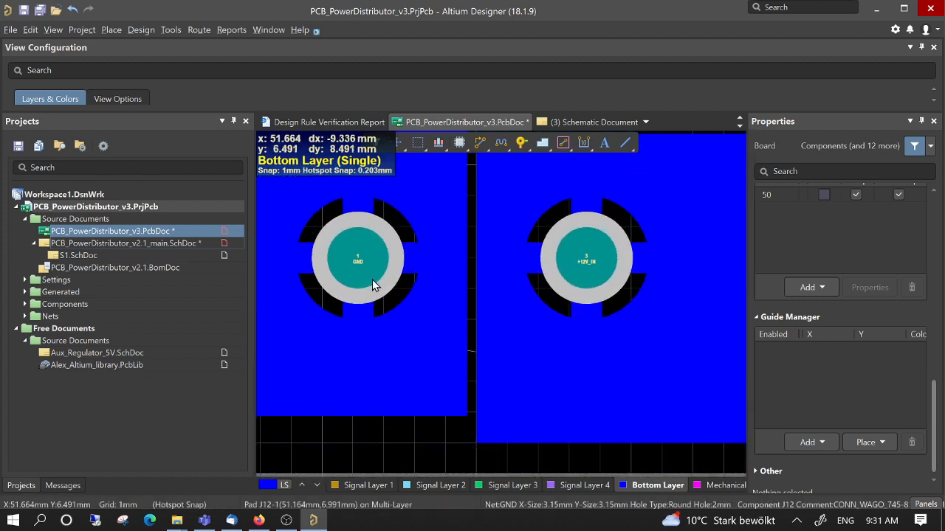
pyautogui.keyDown('ctrl'); pyautogui.scroll(-2, 375, 281); pyautogui.keyUp('ctrl')
pyautogui.scroll(1, 378, 286)
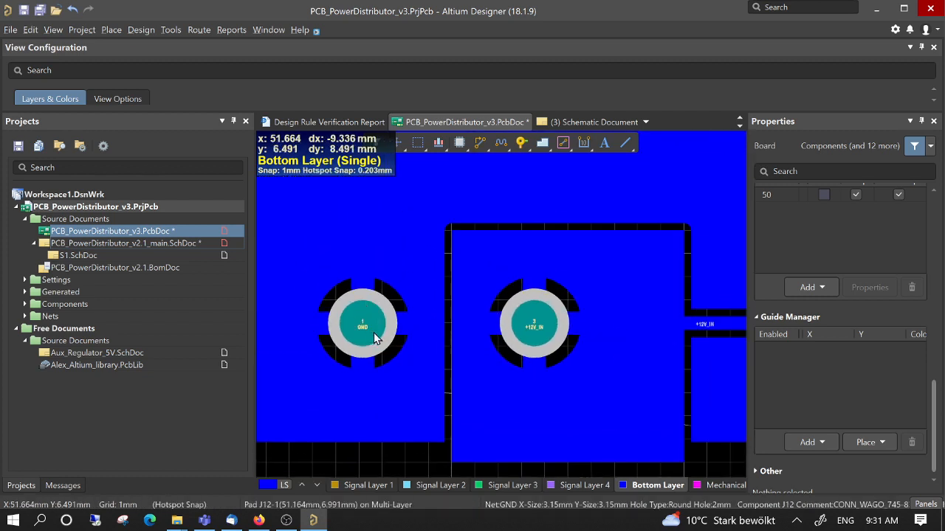
pyautogui.press('p')
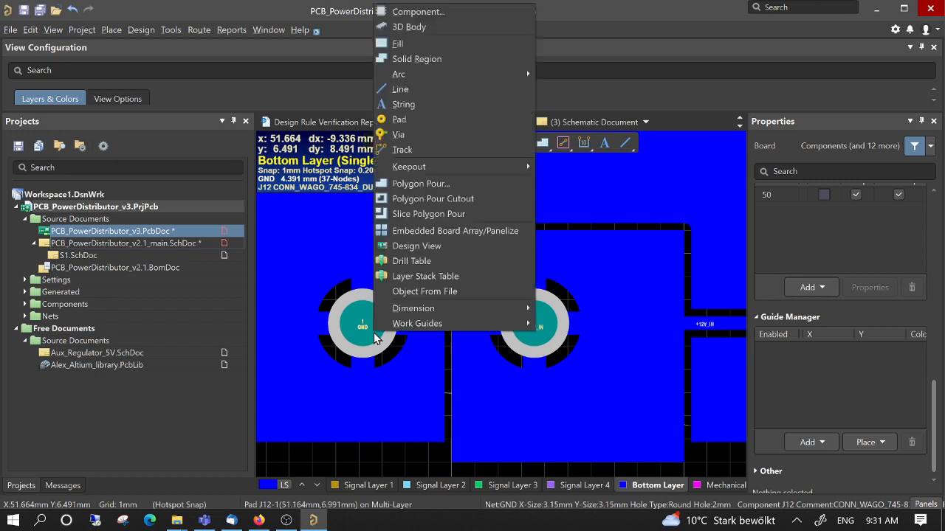
pyautogui.press('t')
pyautogui.click(391, 333)
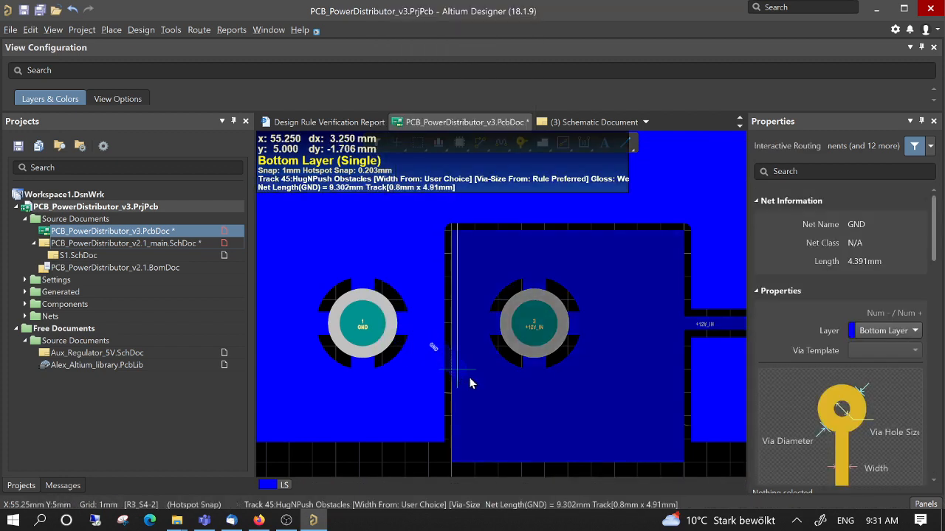
pyautogui.click(500, 420)
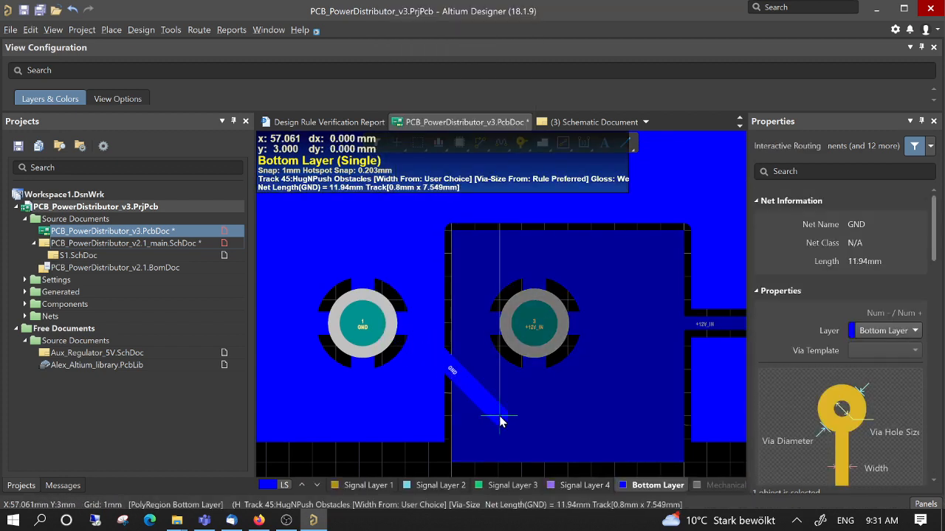
pyautogui.press('Escape')
pyautogui.press('Escape')
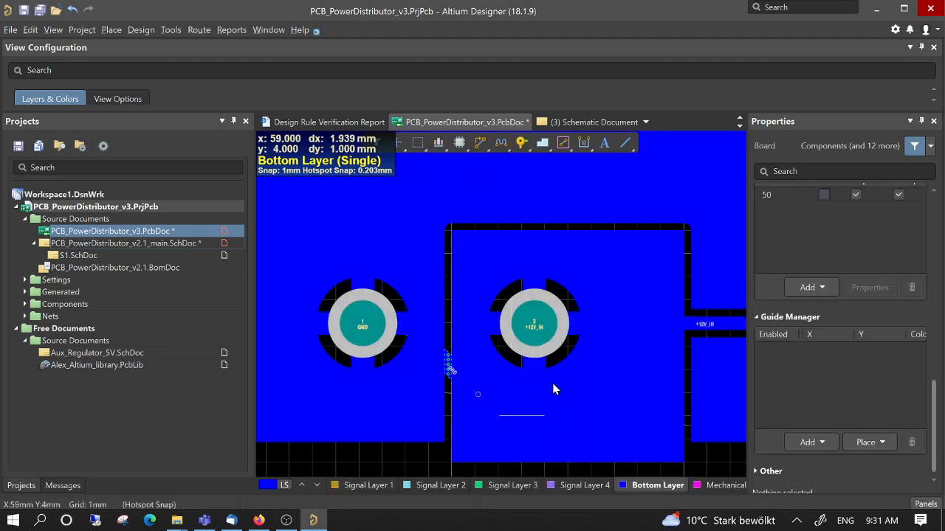
# - Repour all polygons around the new GND track that enters NEW_POLY
pyautogui.press('t')
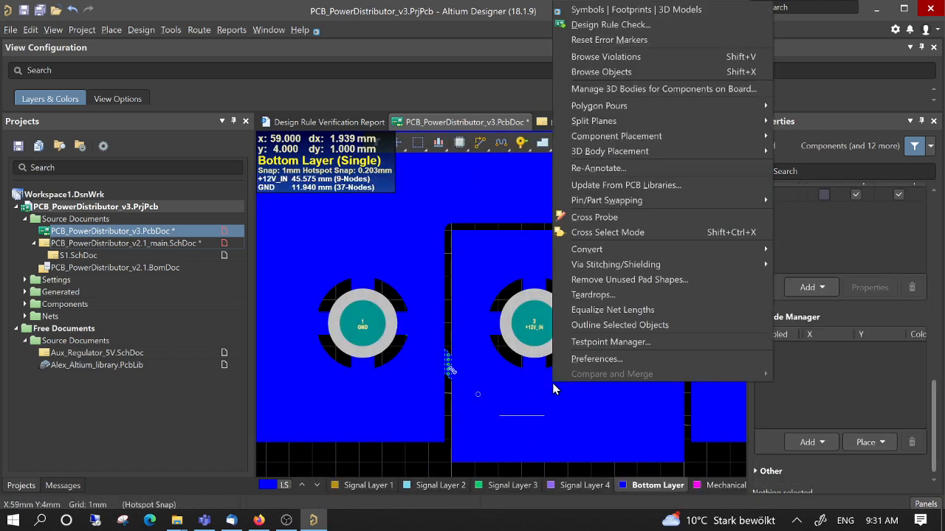
pyautogui.press('g')
pyautogui.press('a')
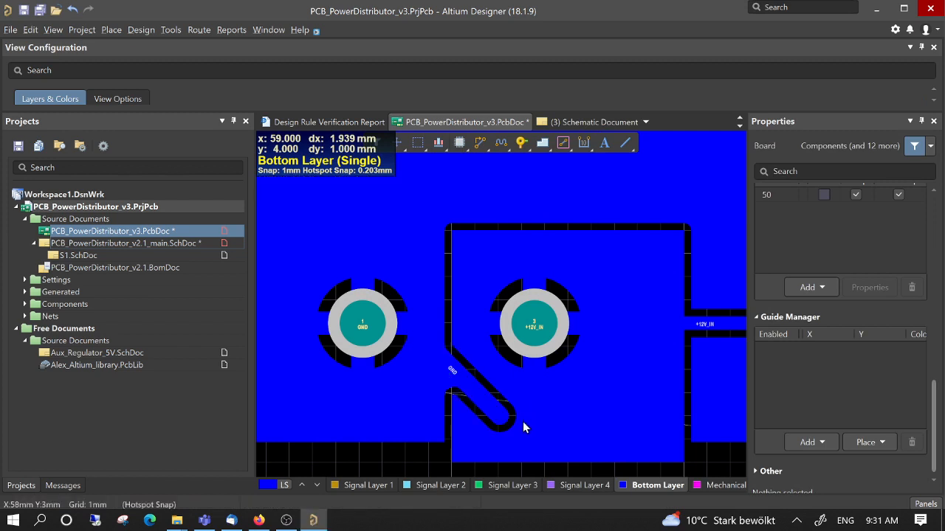